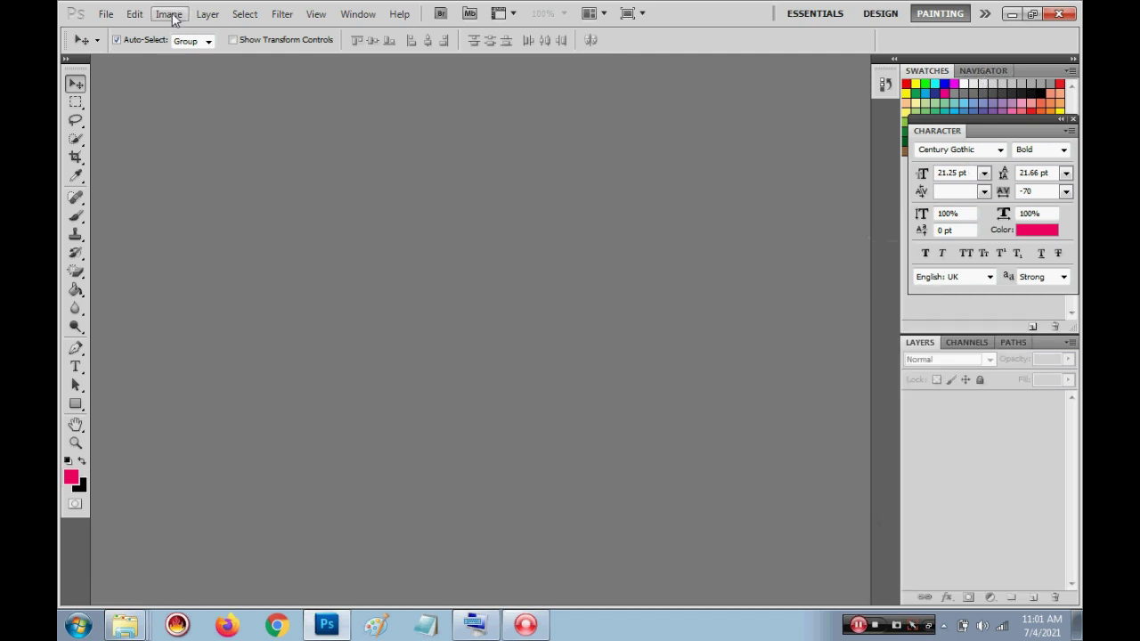
Create a Custom 8 x 10 inch document at 300 pixels/inch, RGB Color, white background
left_click(105, 13)
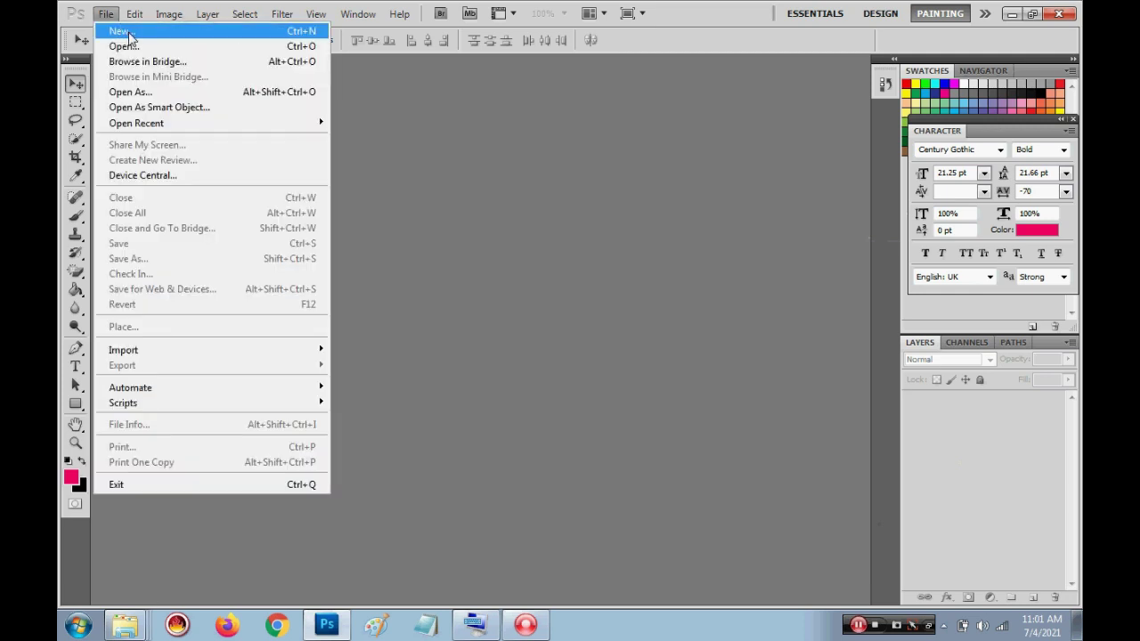
left_click(129, 34)
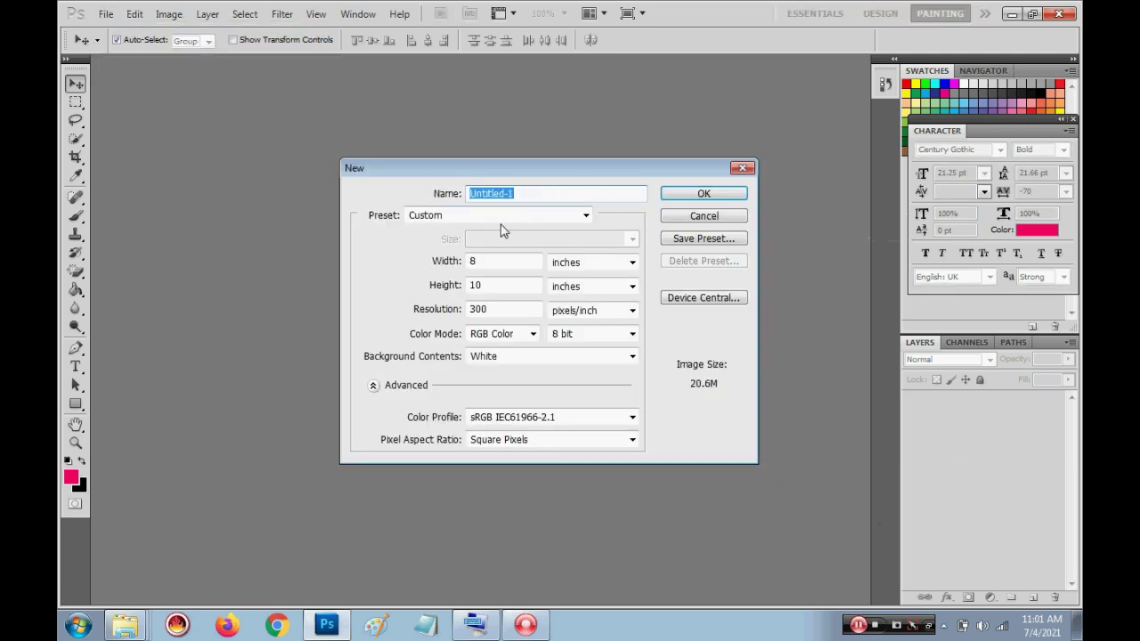
left_click(497, 218)
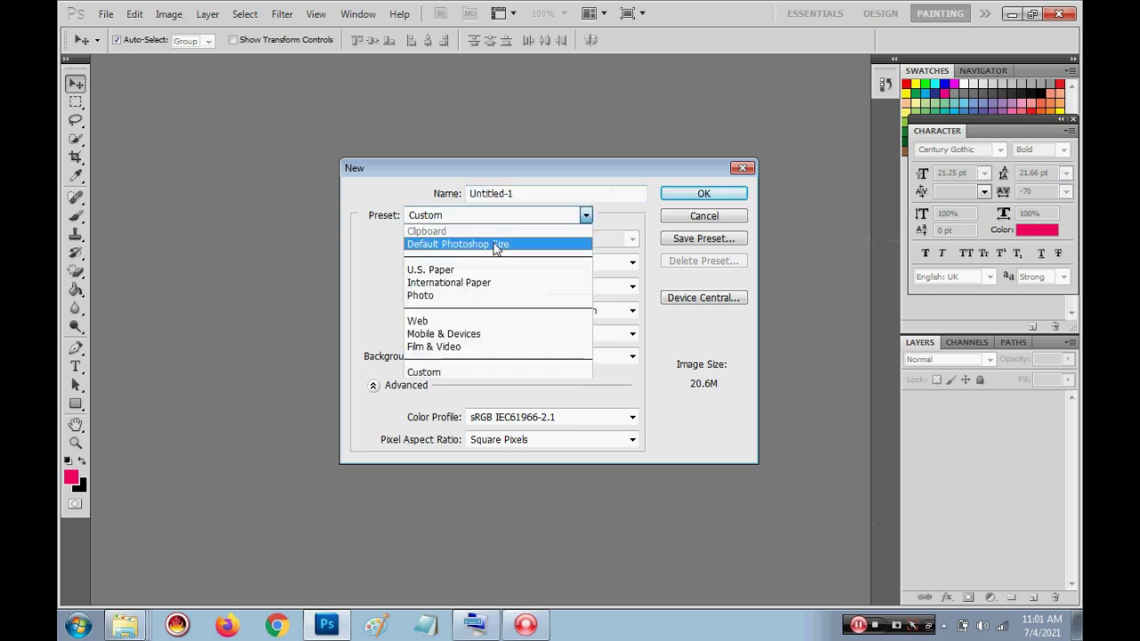
left_click(452, 371)
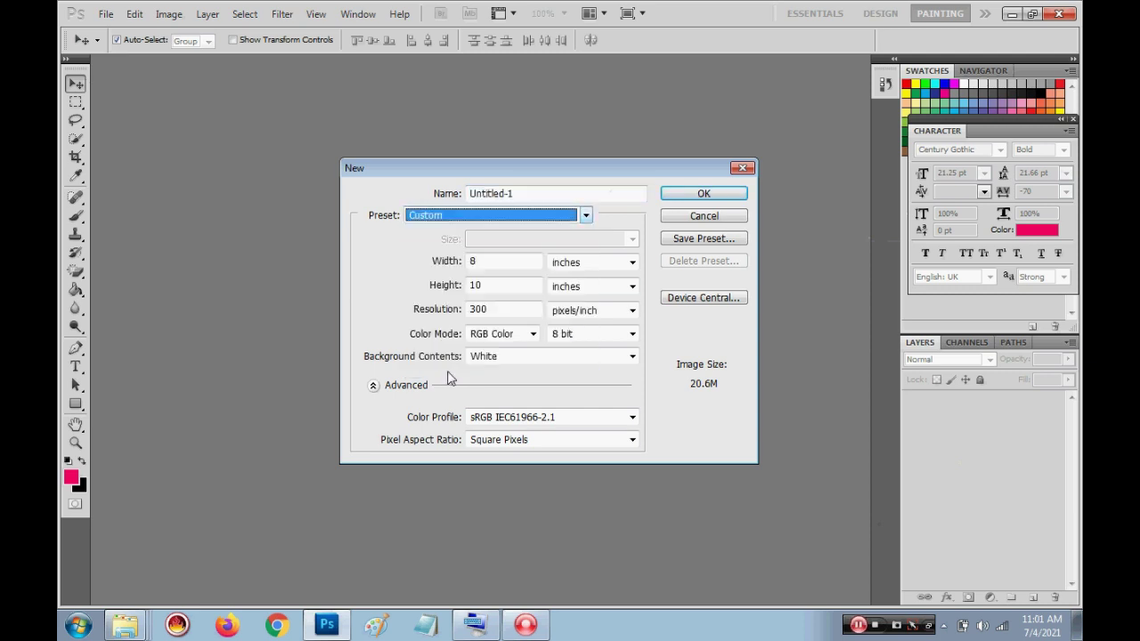
left_click(586, 265)
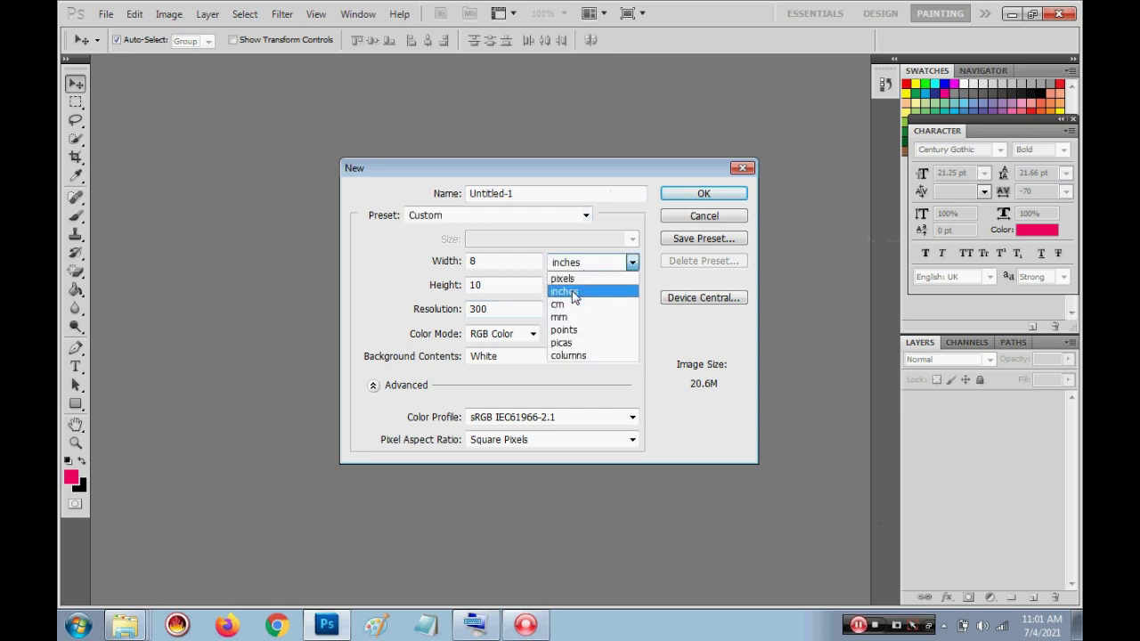
left_click(572, 296)
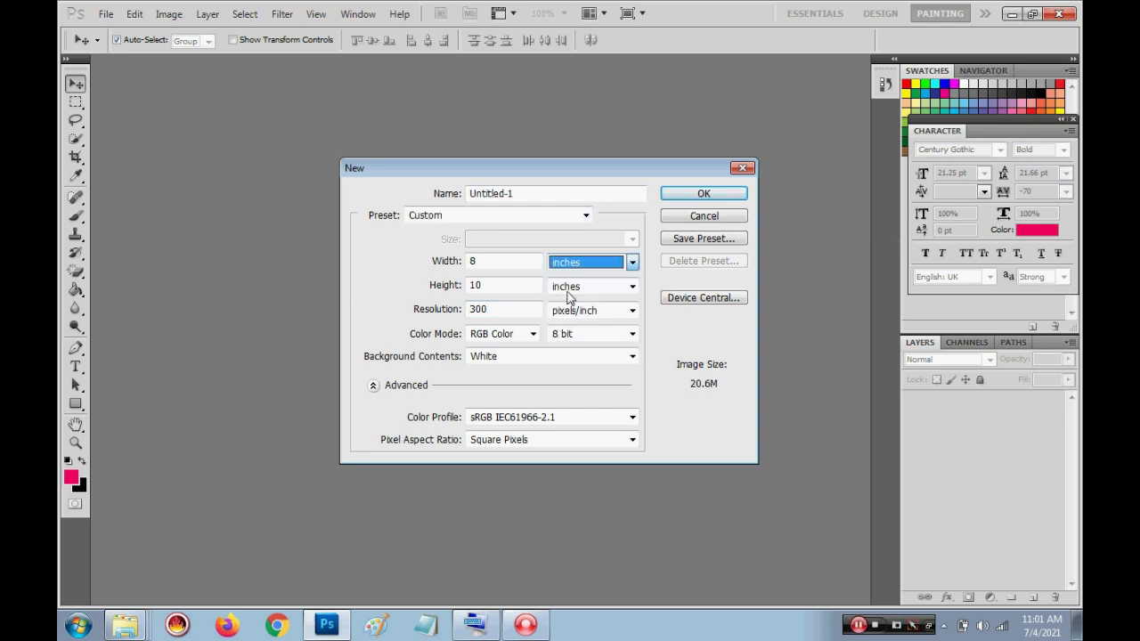
left_click(499, 265)
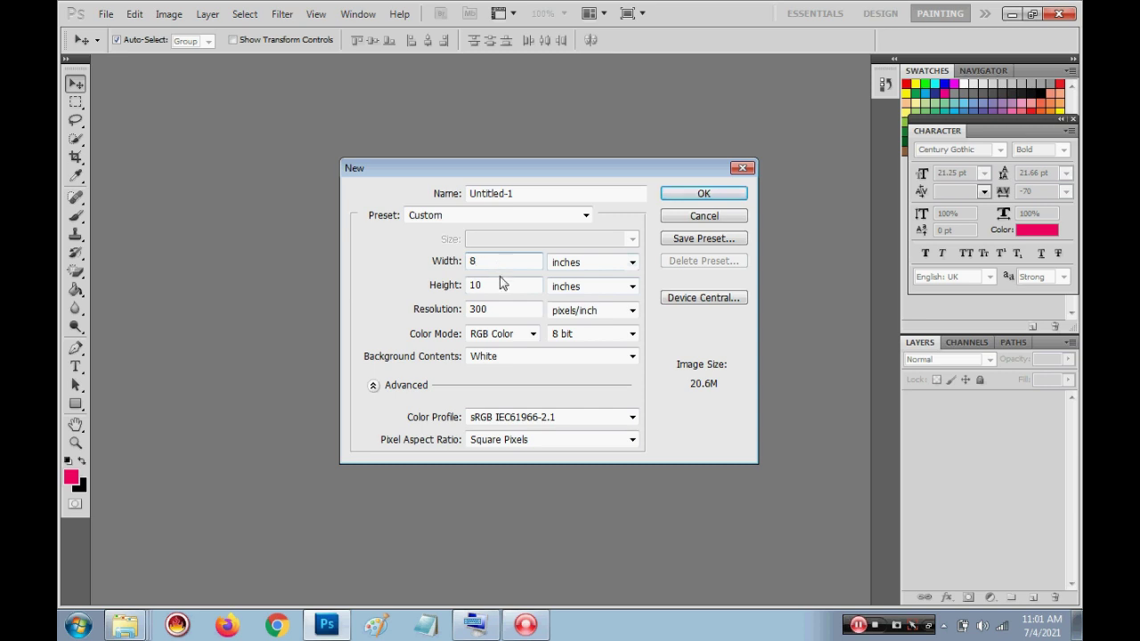
left_click(499, 286)
left_click(523, 339)
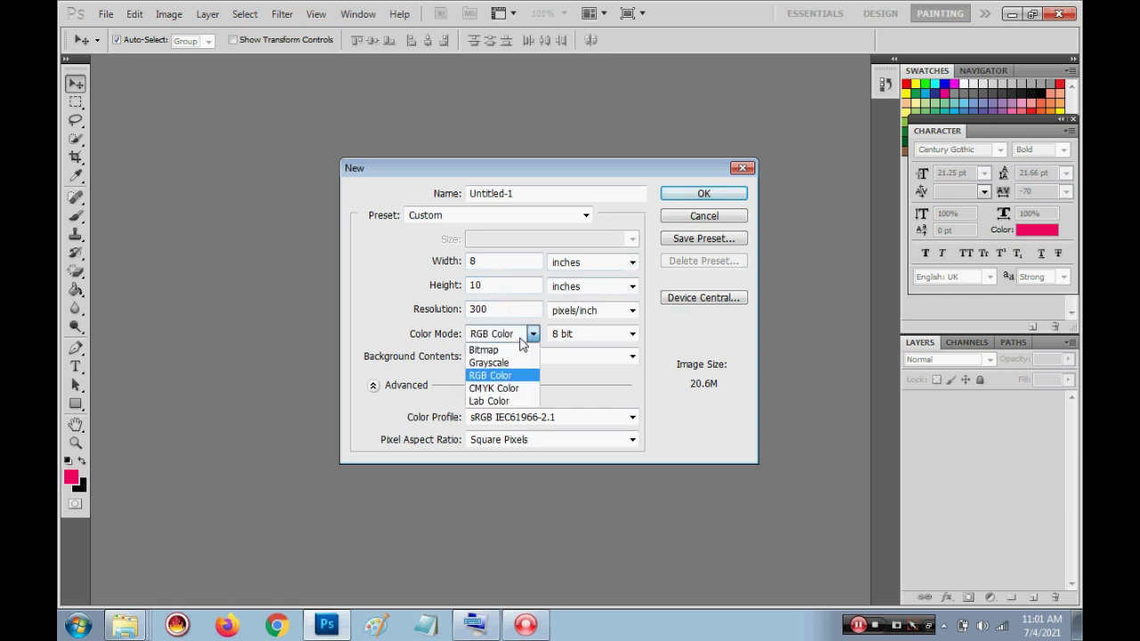
left_click(502, 378)
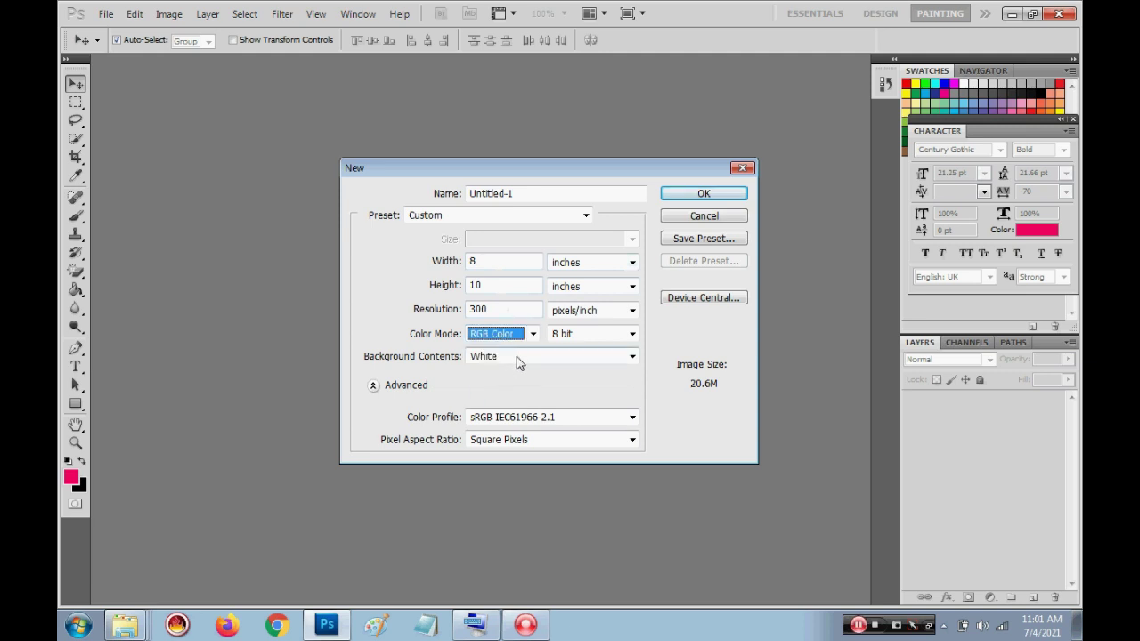
left_click(703, 196)
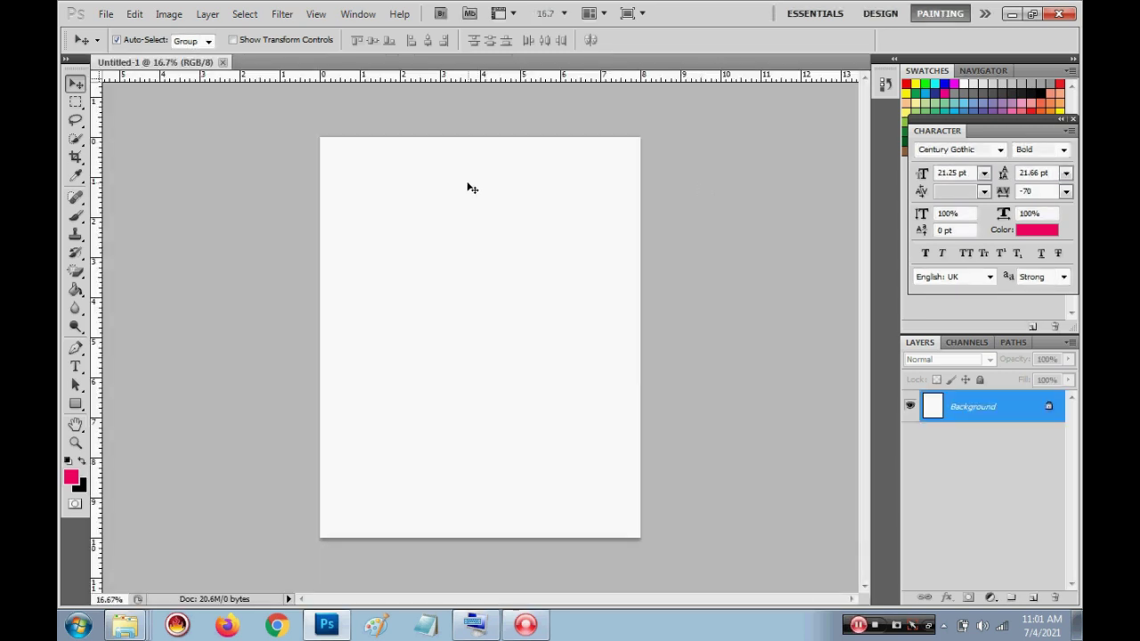
Convert the locked Background into Layer 0 and bring up the foreground Color Picker
scroll(513, 276, "up", 1)
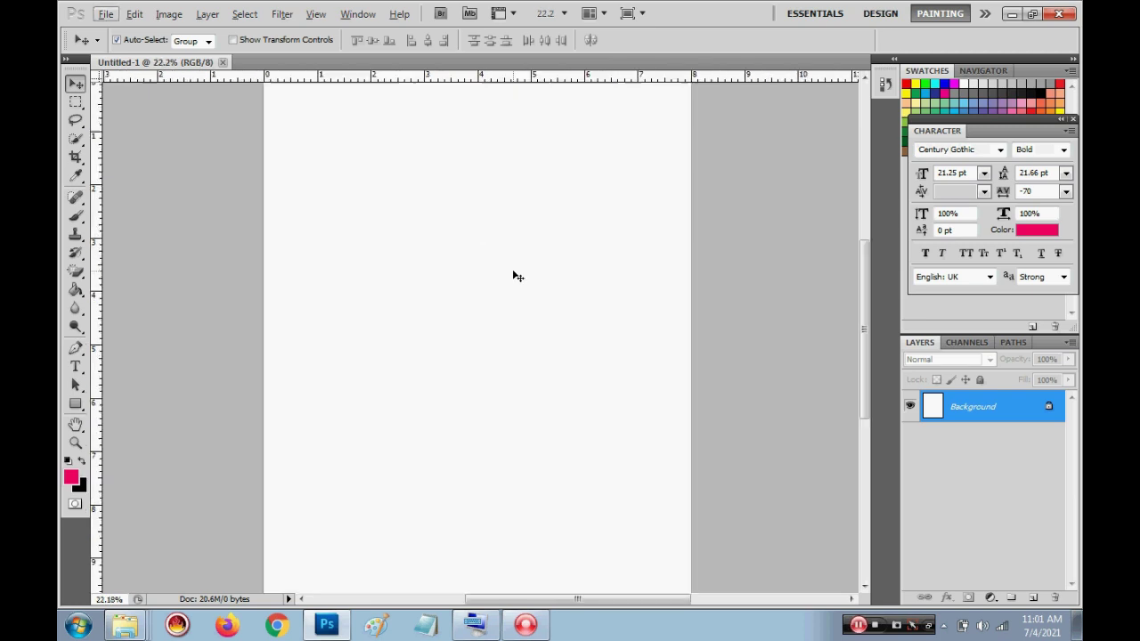
double_click(997, 415)
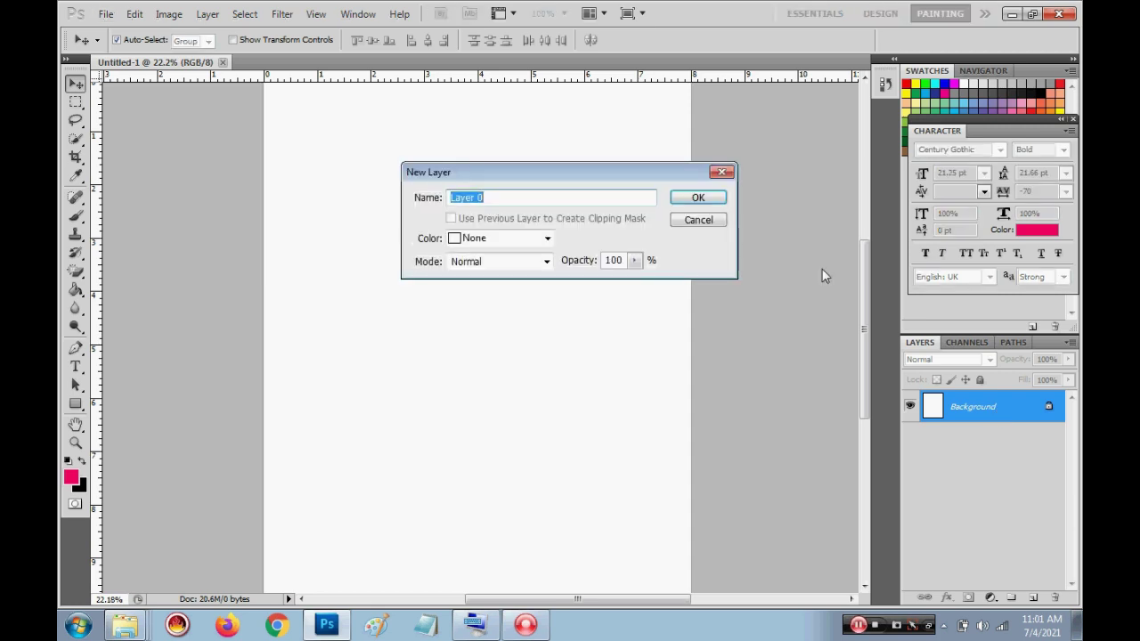
left_click(700, 199)
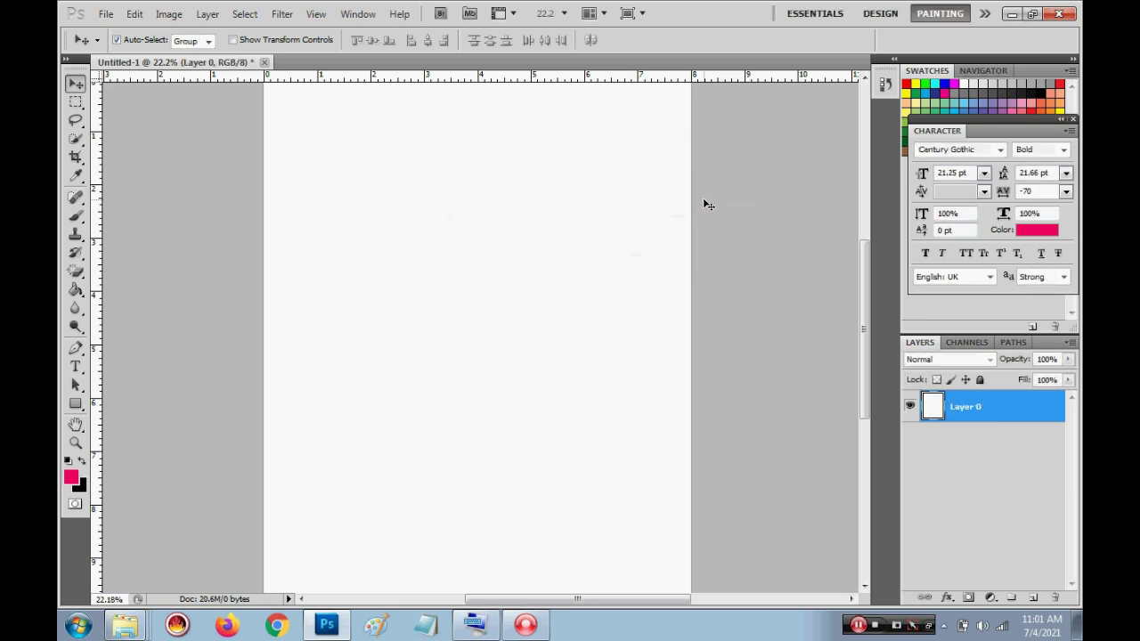
left_click(72, 478)
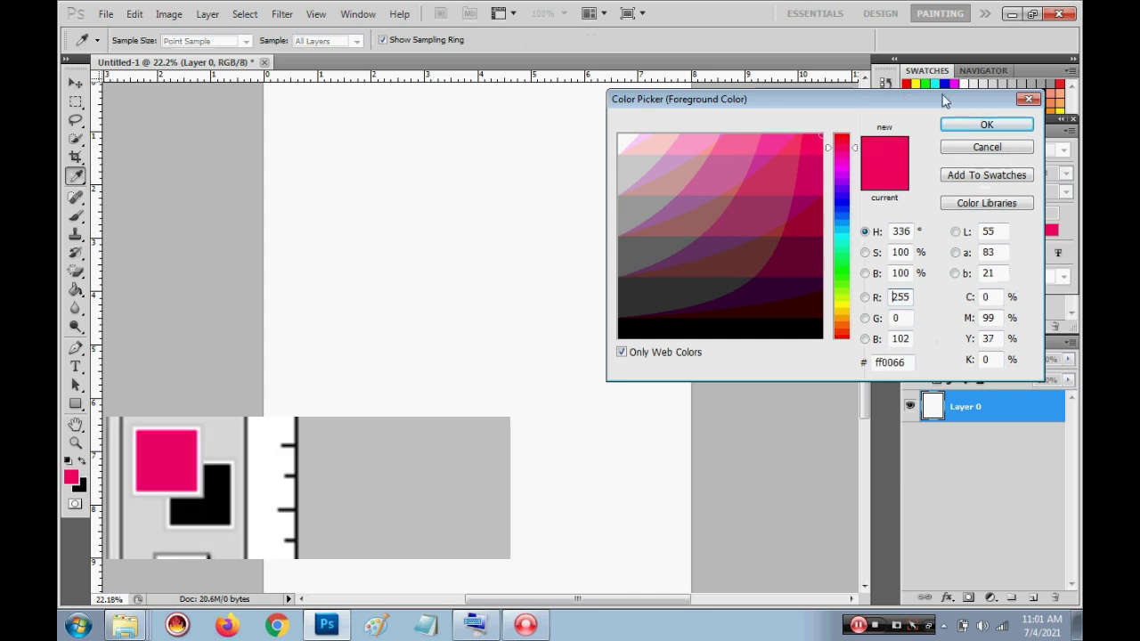
Keep pink ff0066 as the foreground colour and black as the background colour
left_click(984, 125)
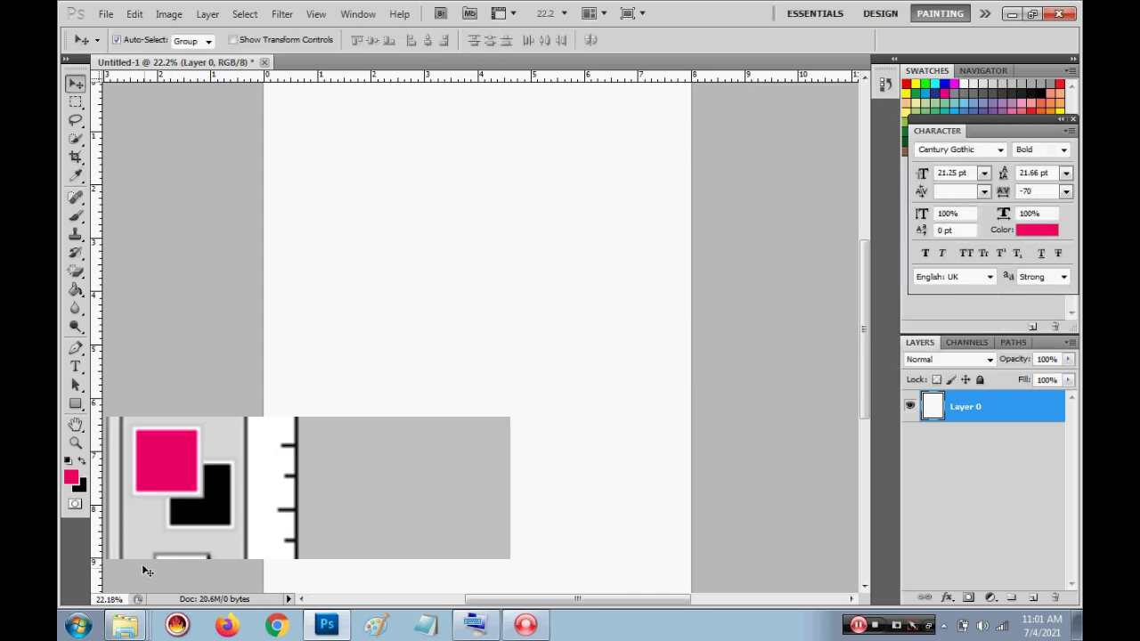
left_click(79, 485)
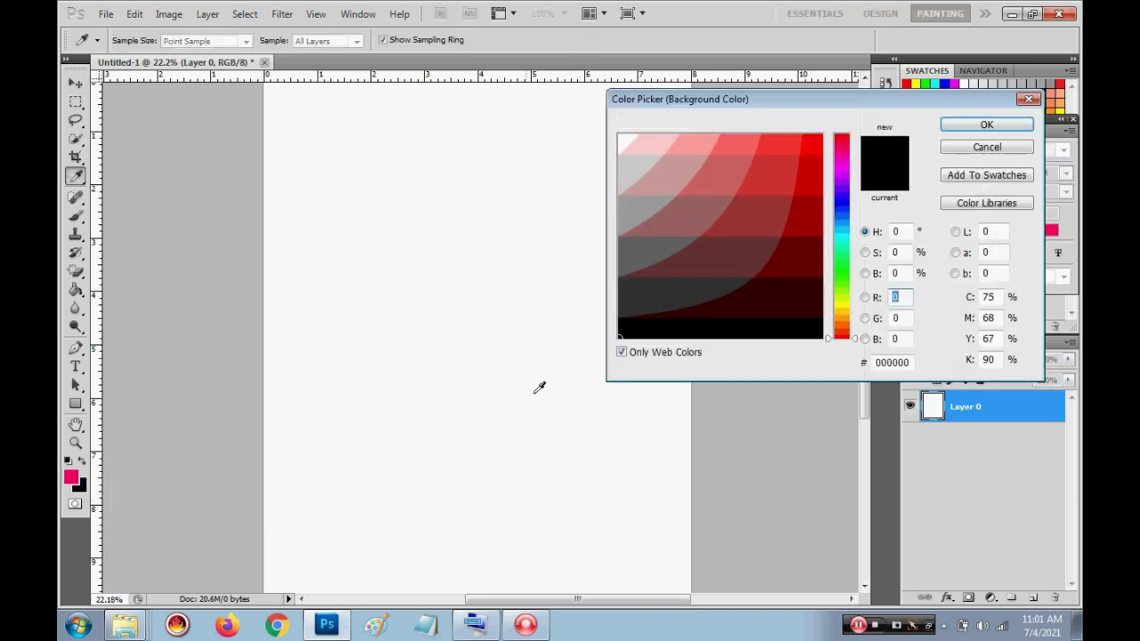
left_click(989, 125)
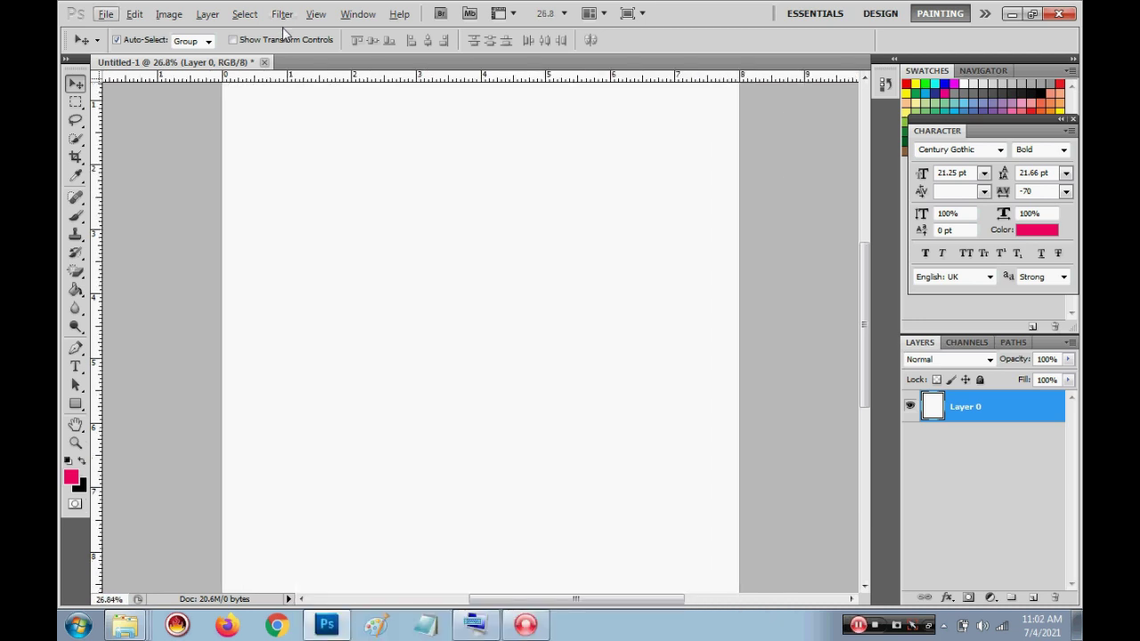
Render Filter > Render > Clouds across Layer 0 in pink and black
key("ctrl+minus")
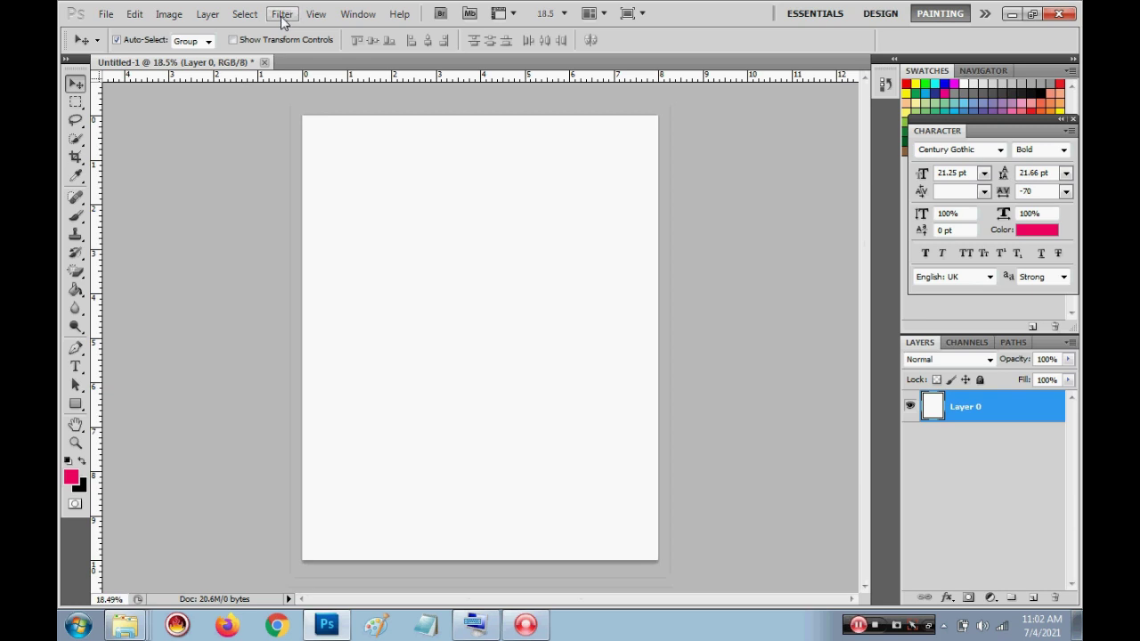
left_click(281, 15)
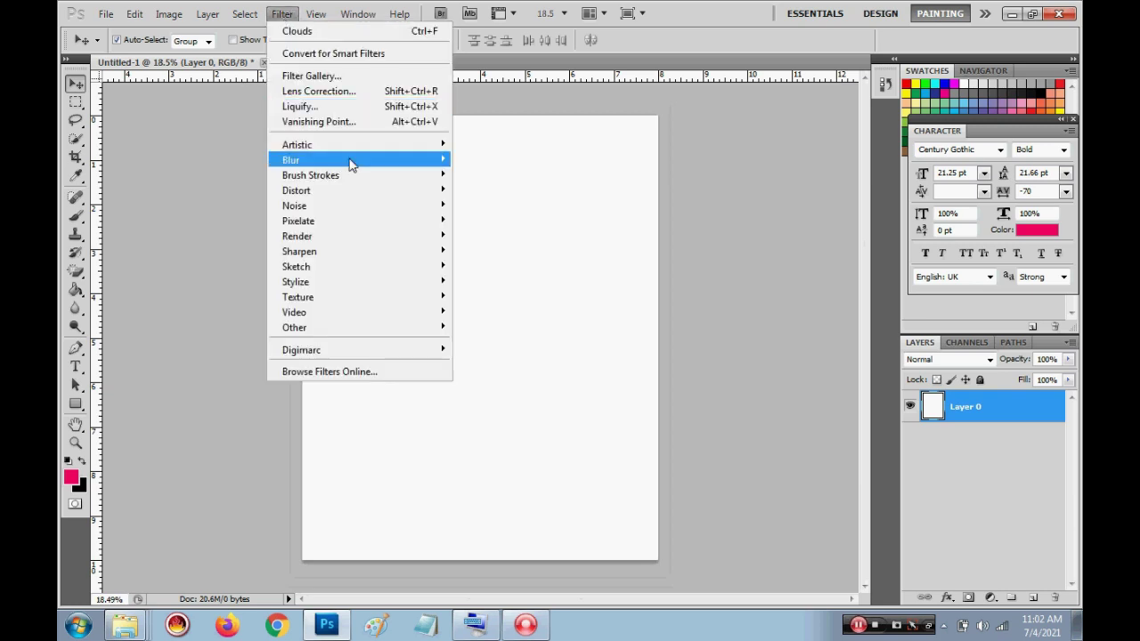
mouse_move(297, 236)
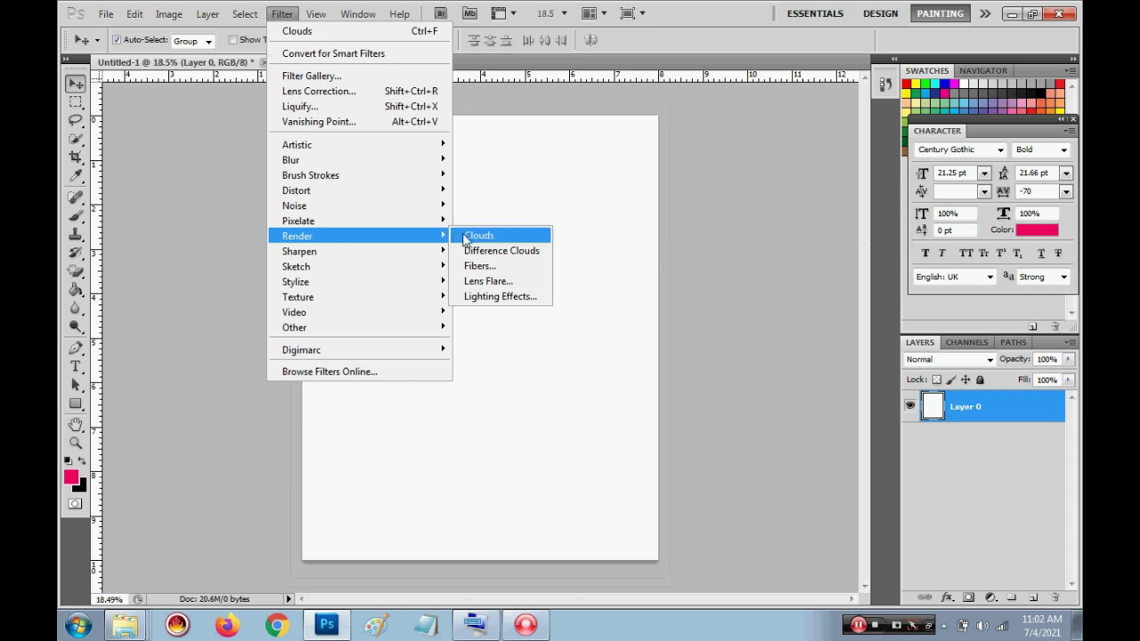
left_click(469, 237)
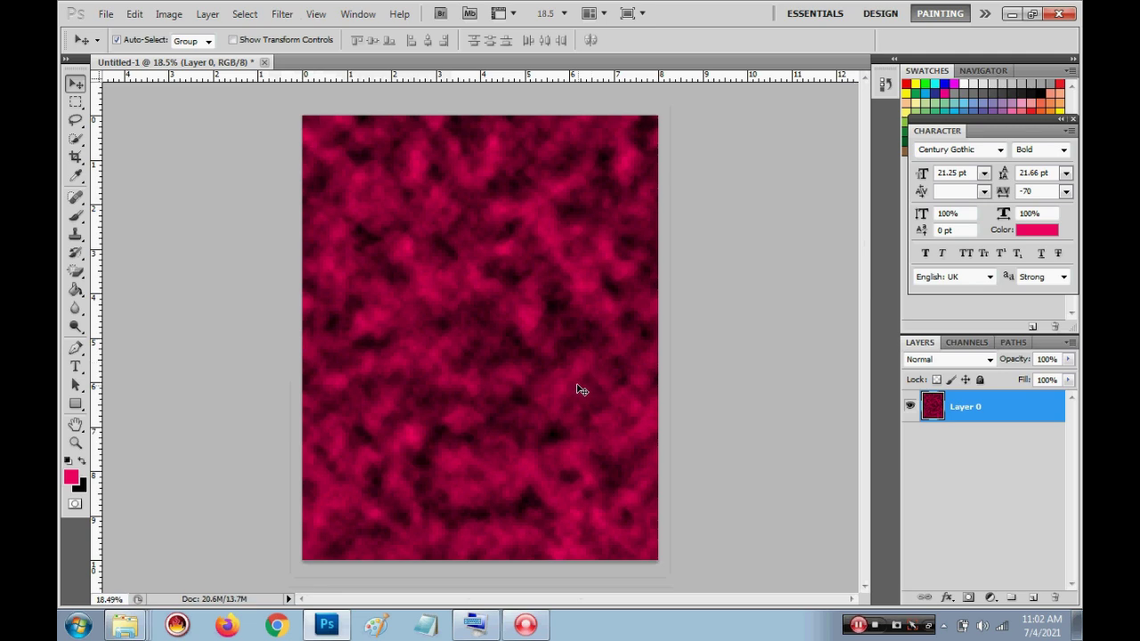
scroll(578, 386, "up", 1)
scroll(574, 385, "up", 2)
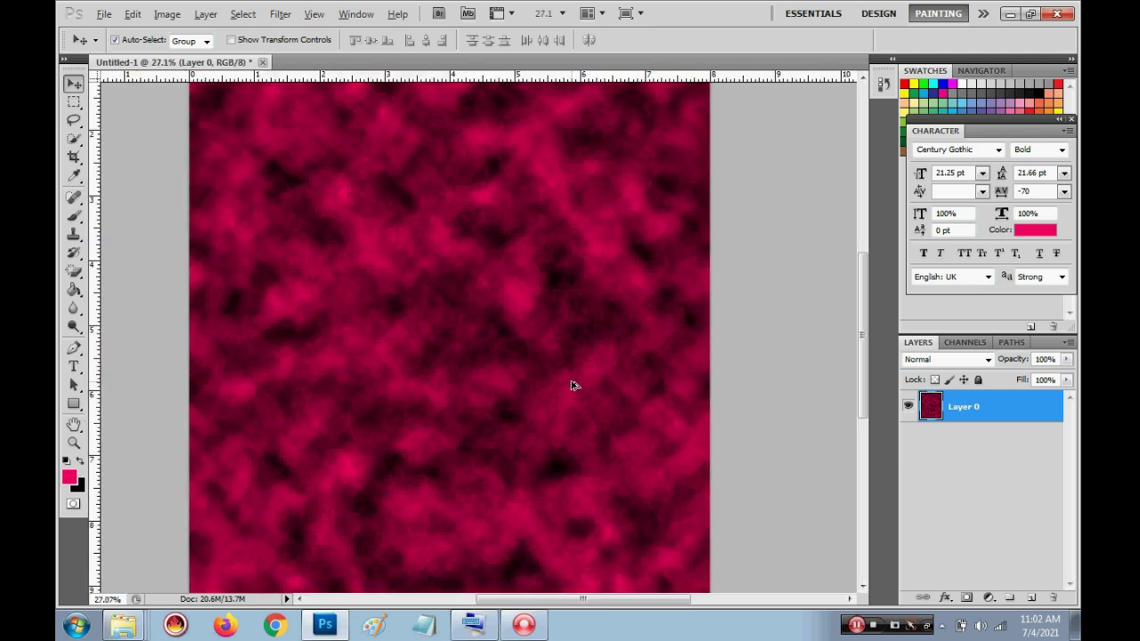
scroll(574, 385, "up", 1)
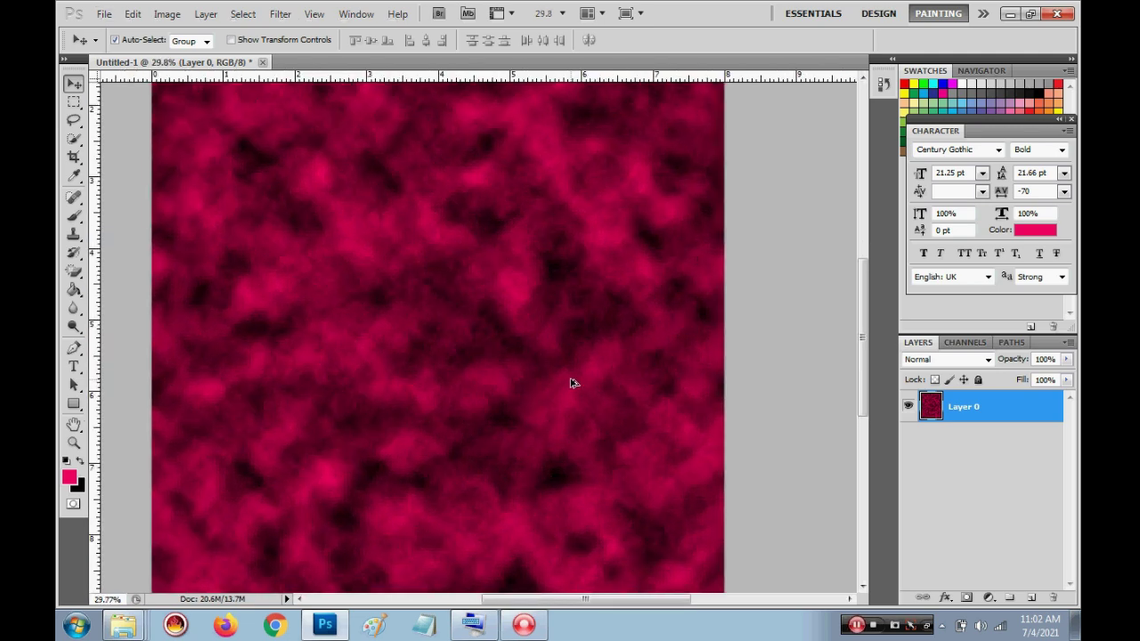
scroll(574, 385, "down", 2)
scroll(573, 383, "down", 1)
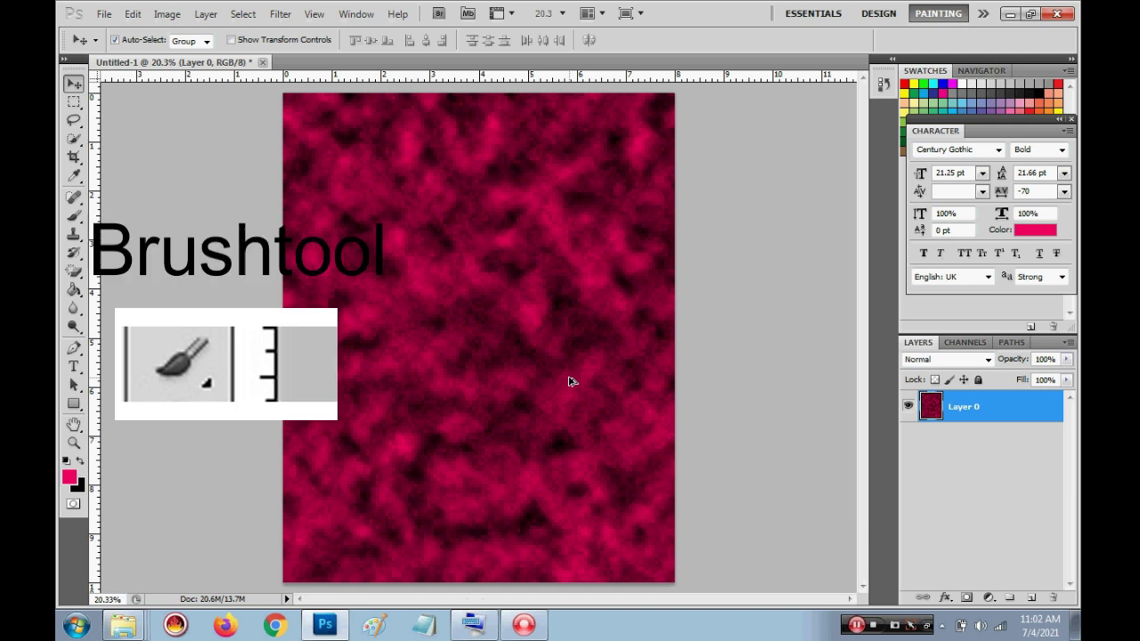
scroll(572, 382, "down", 1)
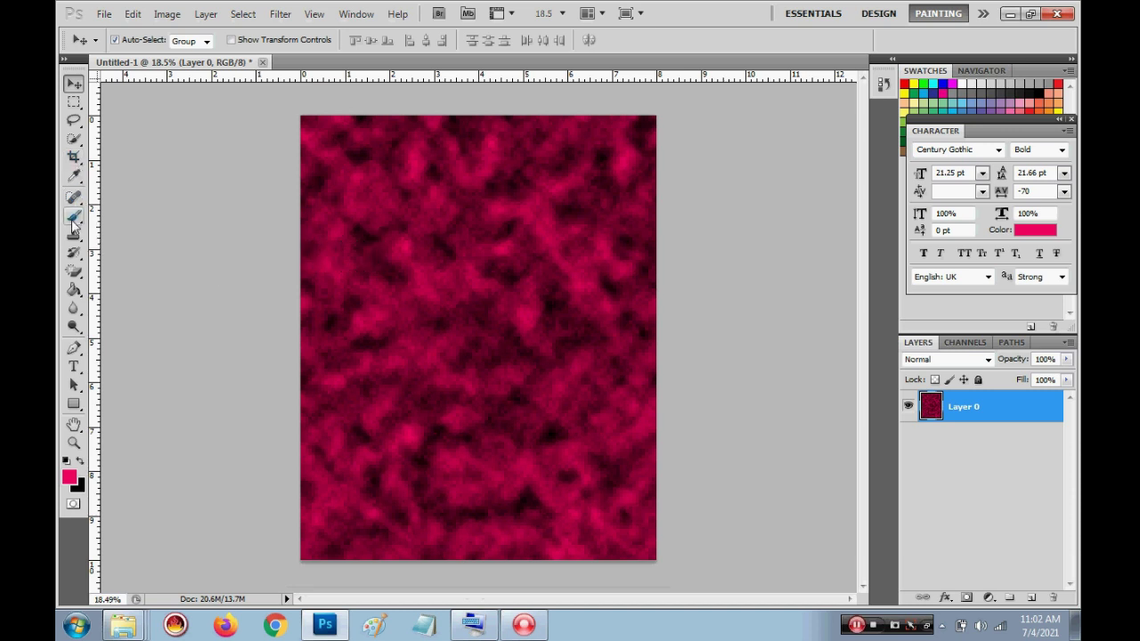
Set up a soft Brush with 40% opacity and 55% flow
left_click(73, 224)
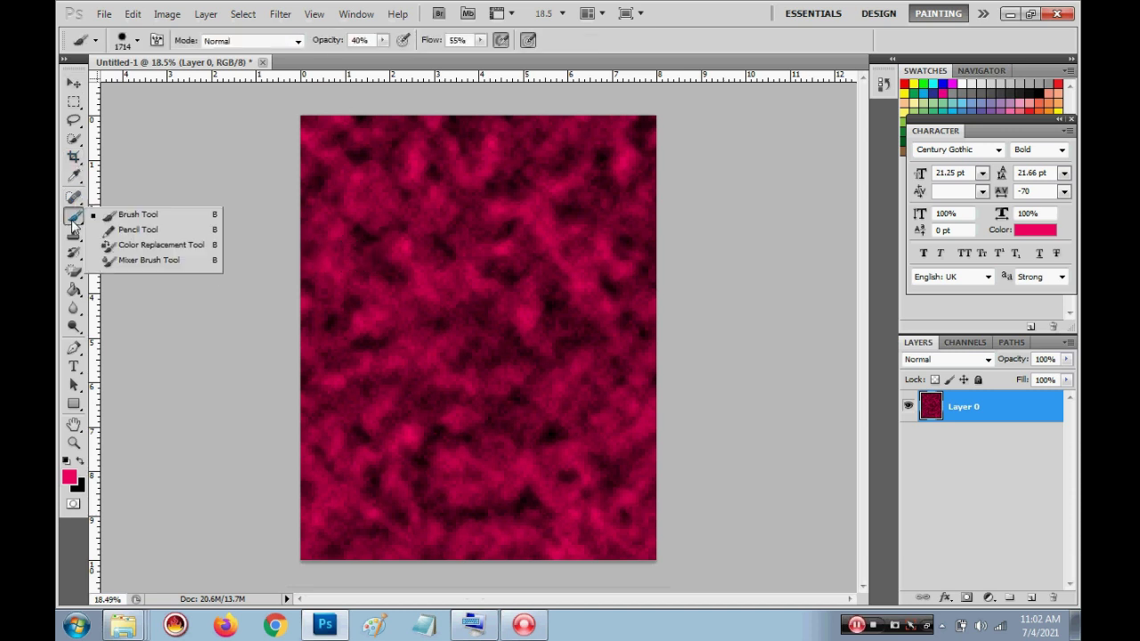
left_click(149, 221)
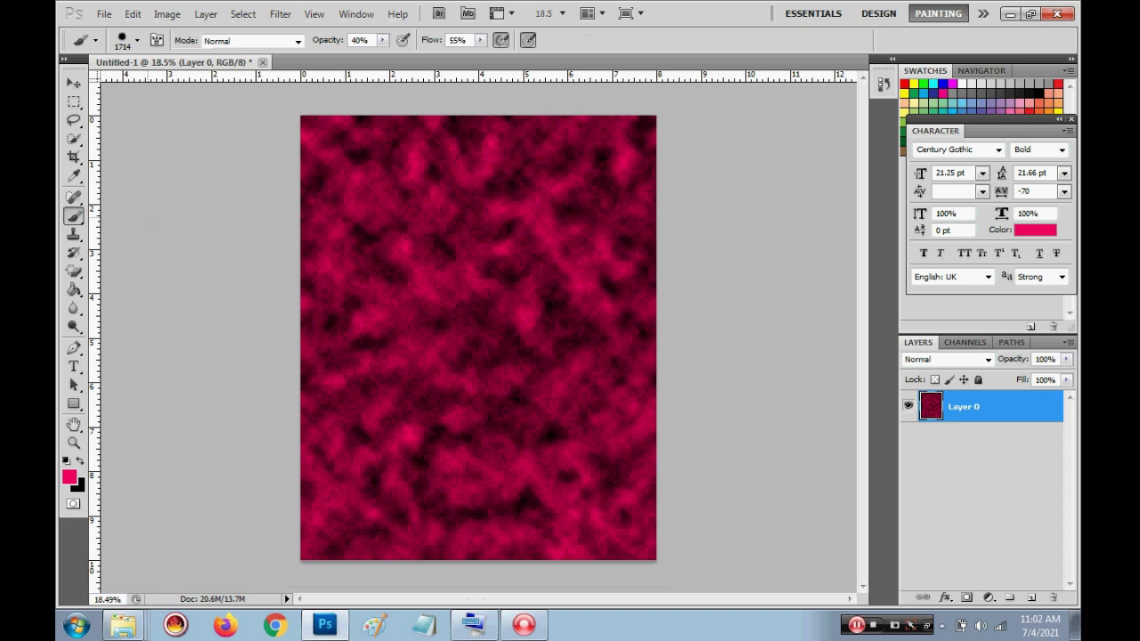
left_click(139, 40)
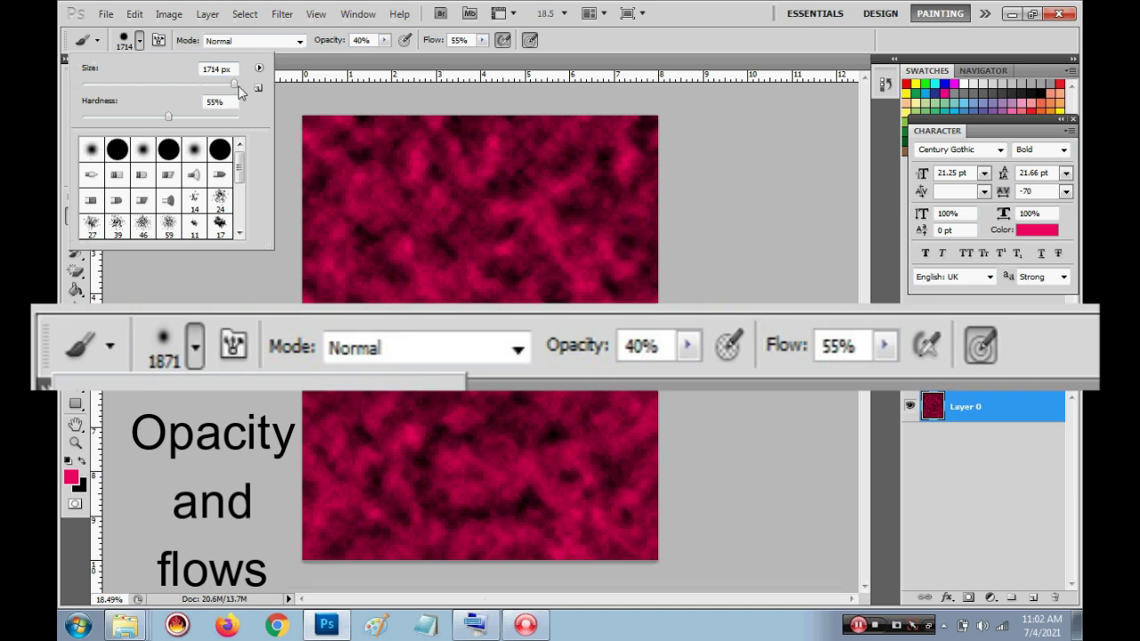
left_click(383, 45)
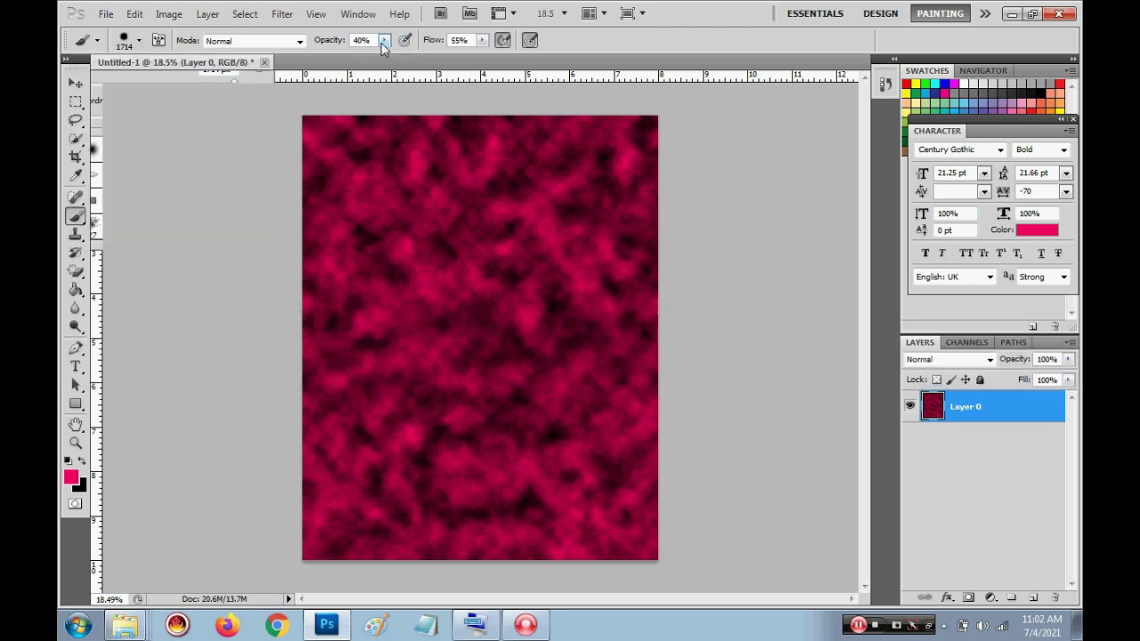
left_click(383, 41)
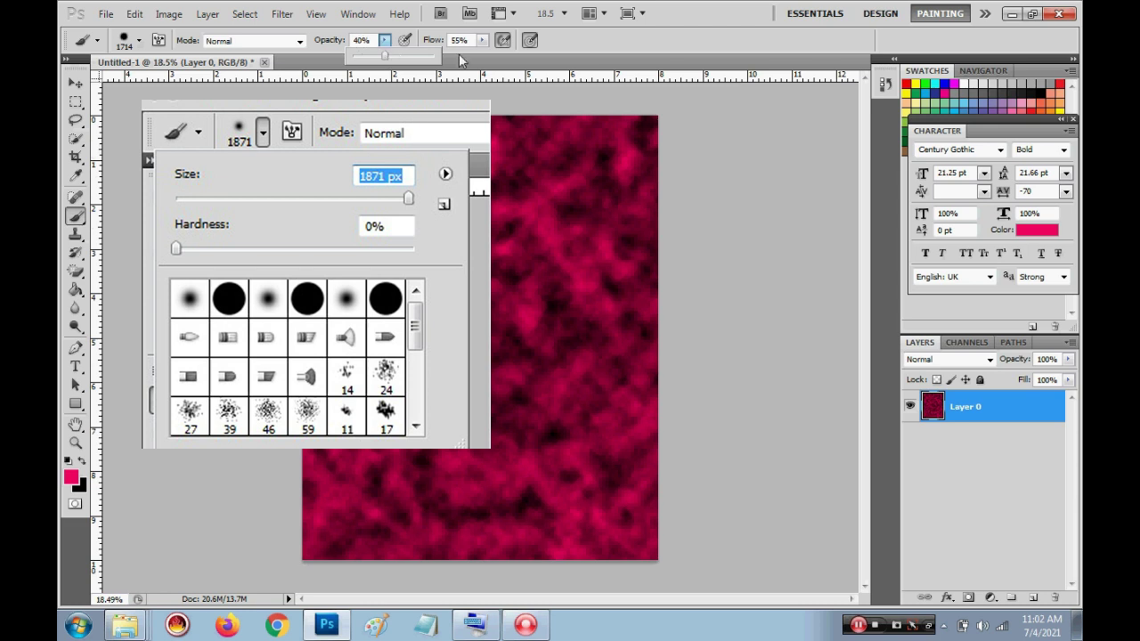
left_click(482, 41)
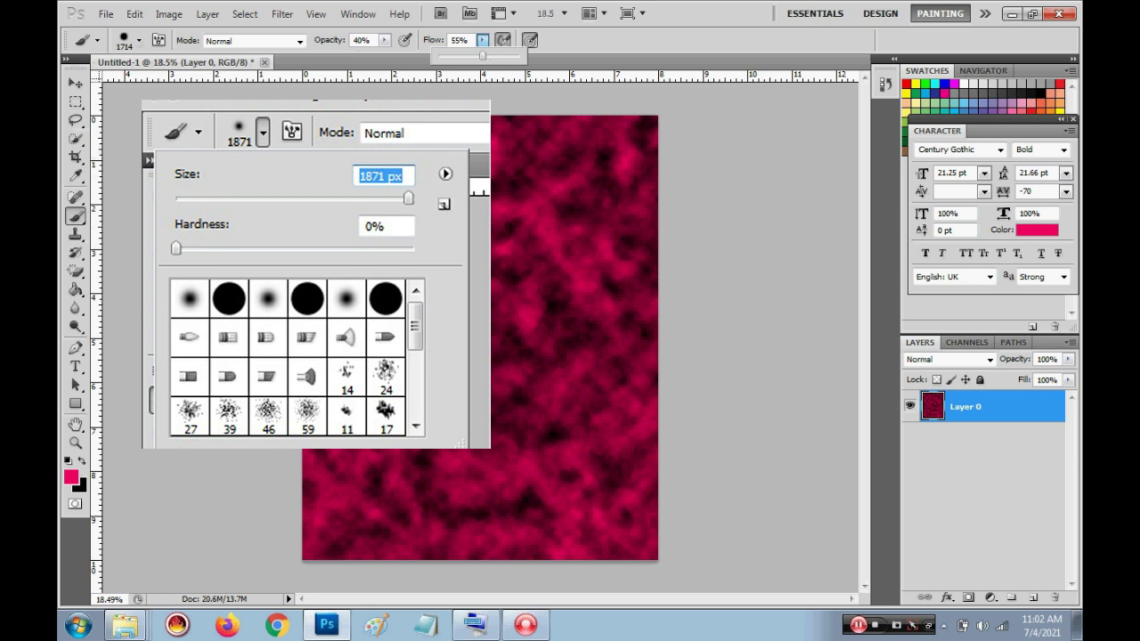
key("Return")
key("Return")
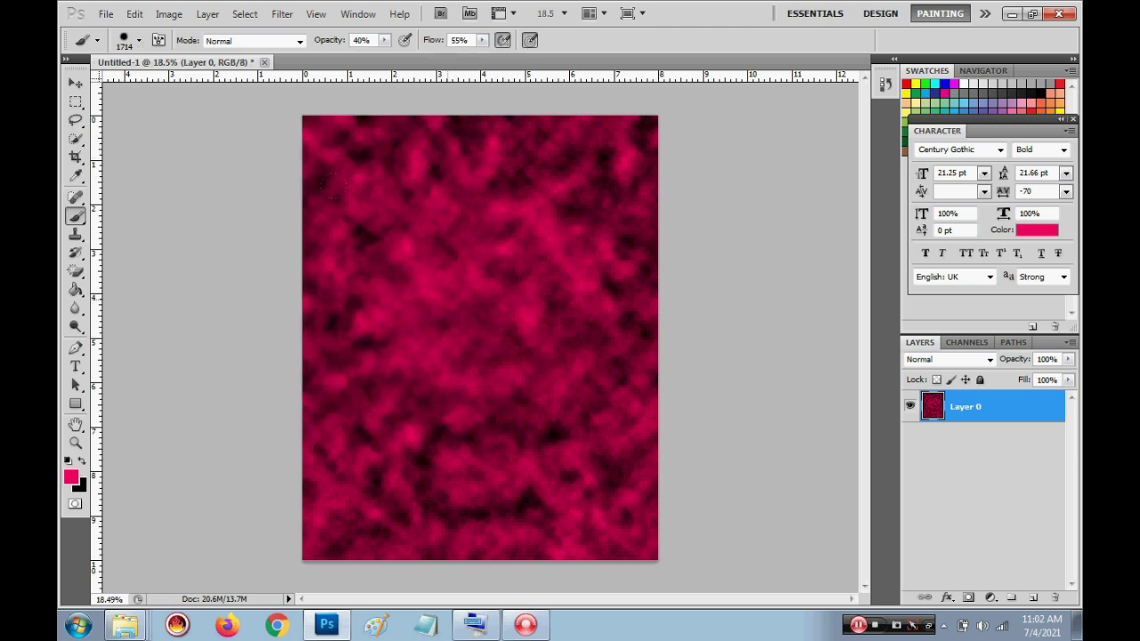
Paint a brighter pink glow over the centre and upper areas of the clouds
left_click_drag(385, 252, 476, 334)
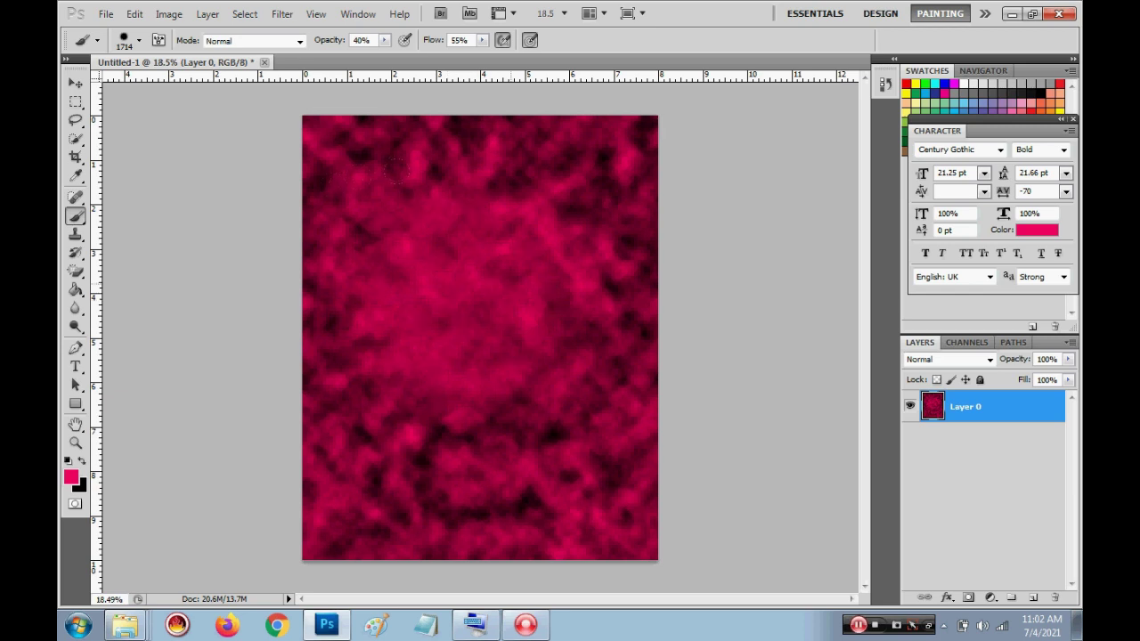
left_click_drag(535, 276, 534, 357)
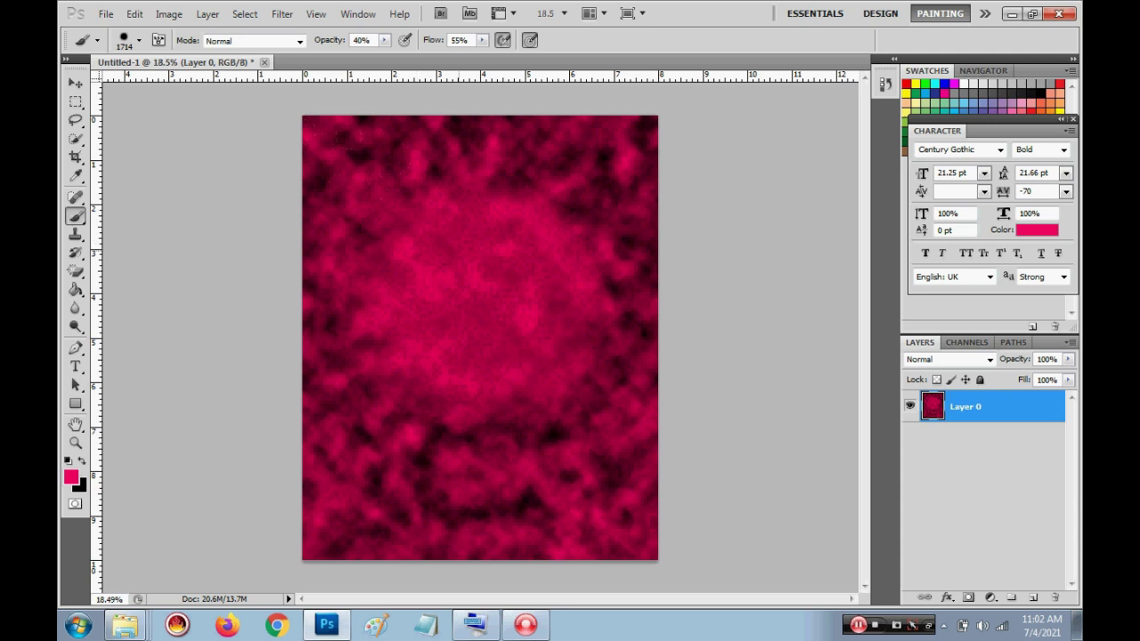
left_click_drag(360, 135, 412, 141)
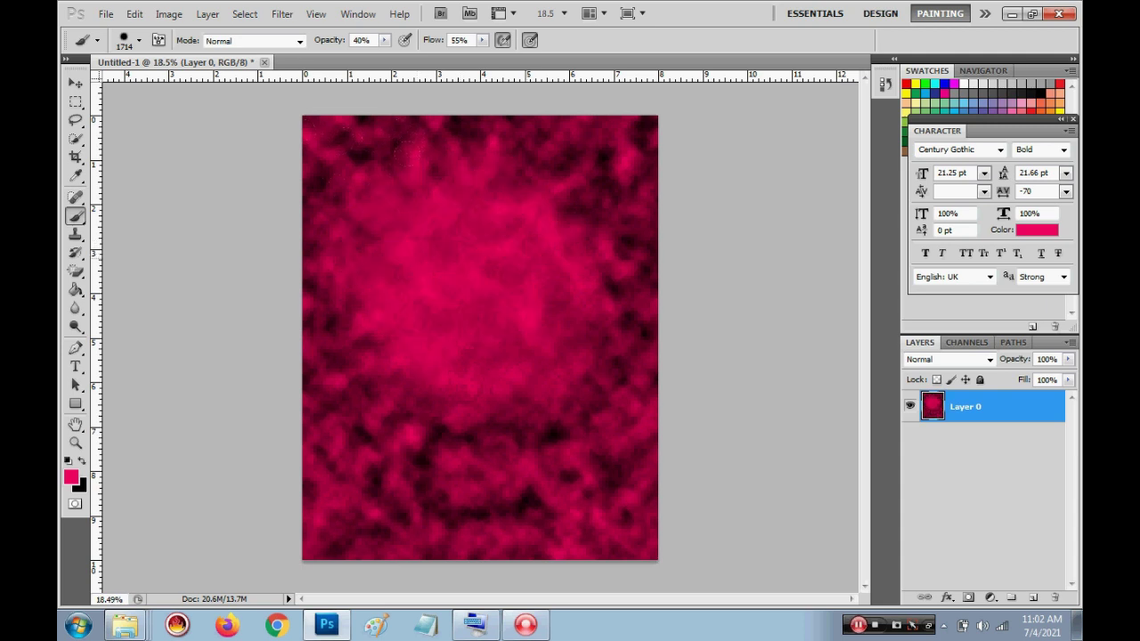
left_click_drag(406, 145, 417, 236)
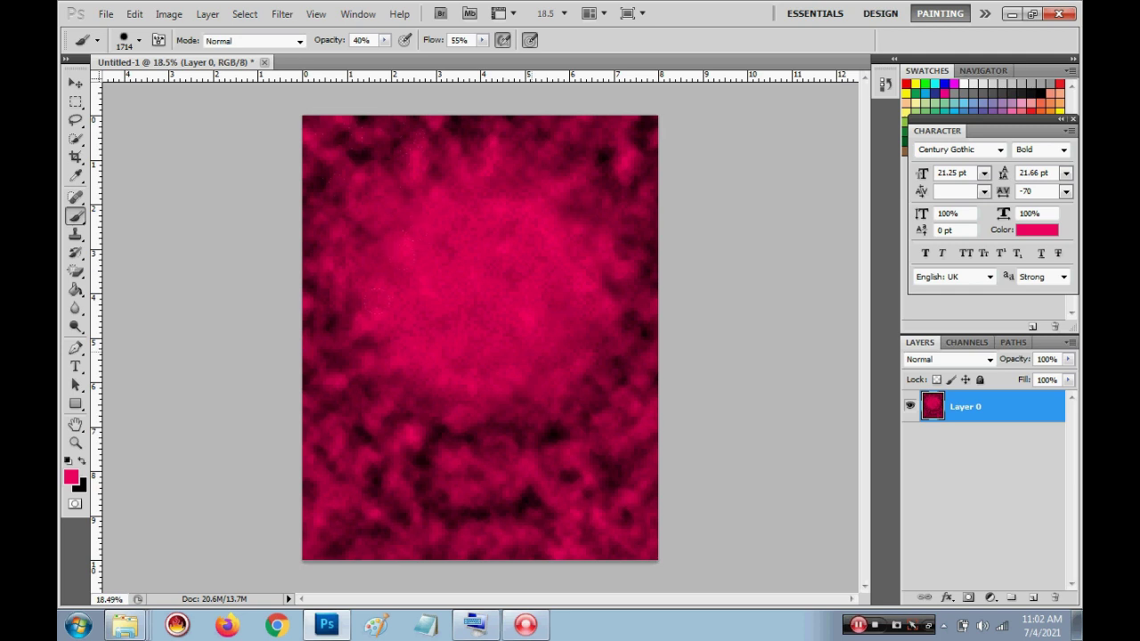
left_click_drag(513, 277, 375, 301)
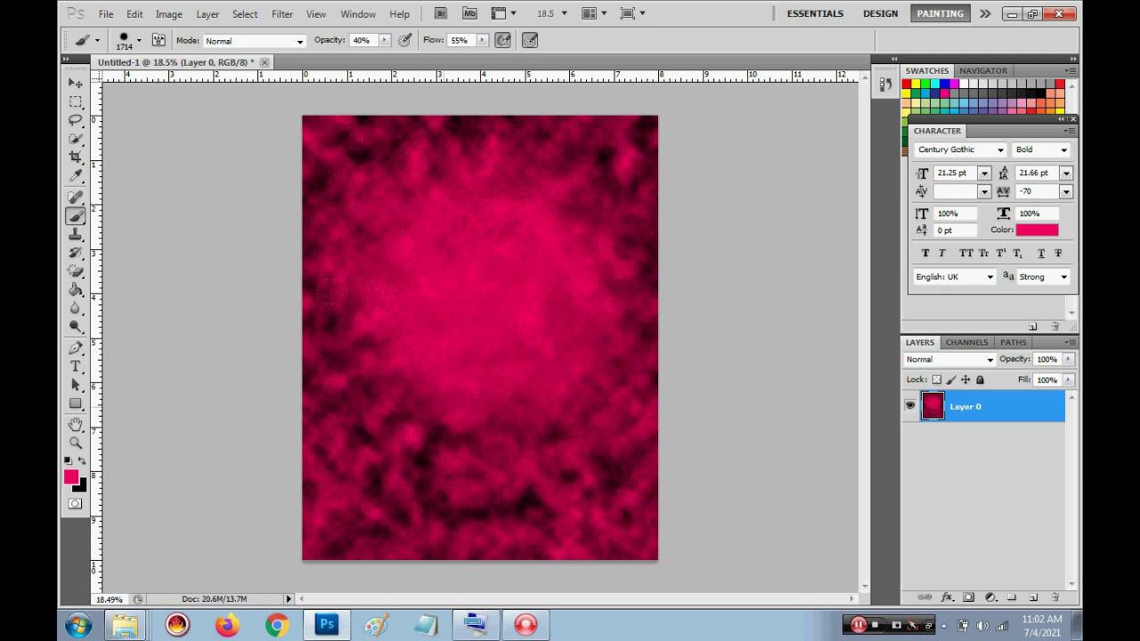
left_click(71, 120)
left_click(72, 87)
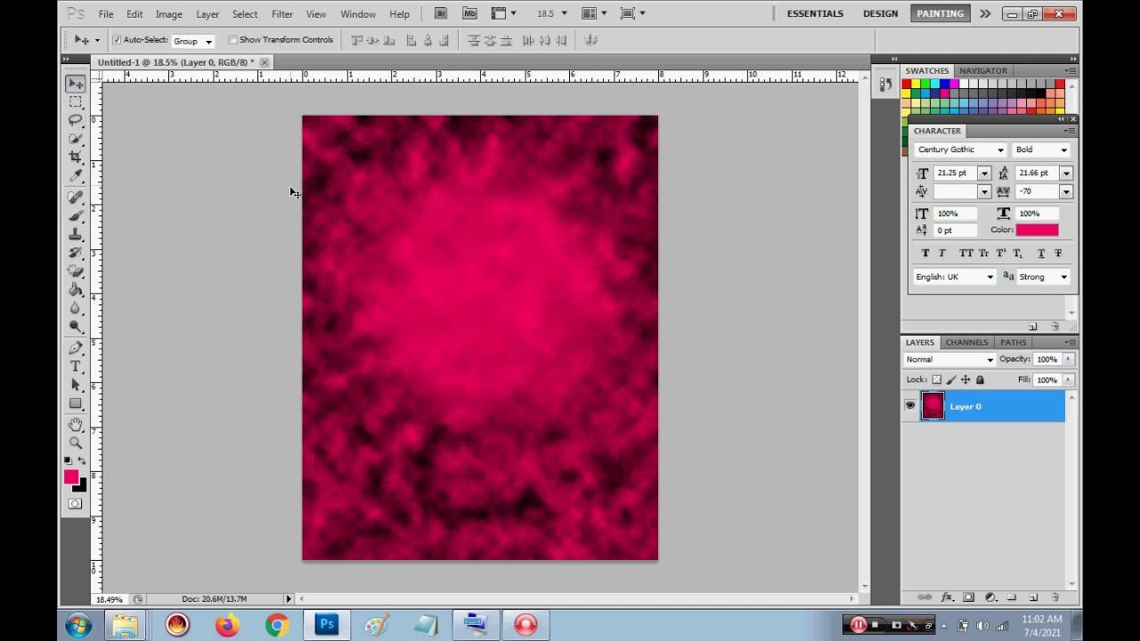
left_click(123, 628)
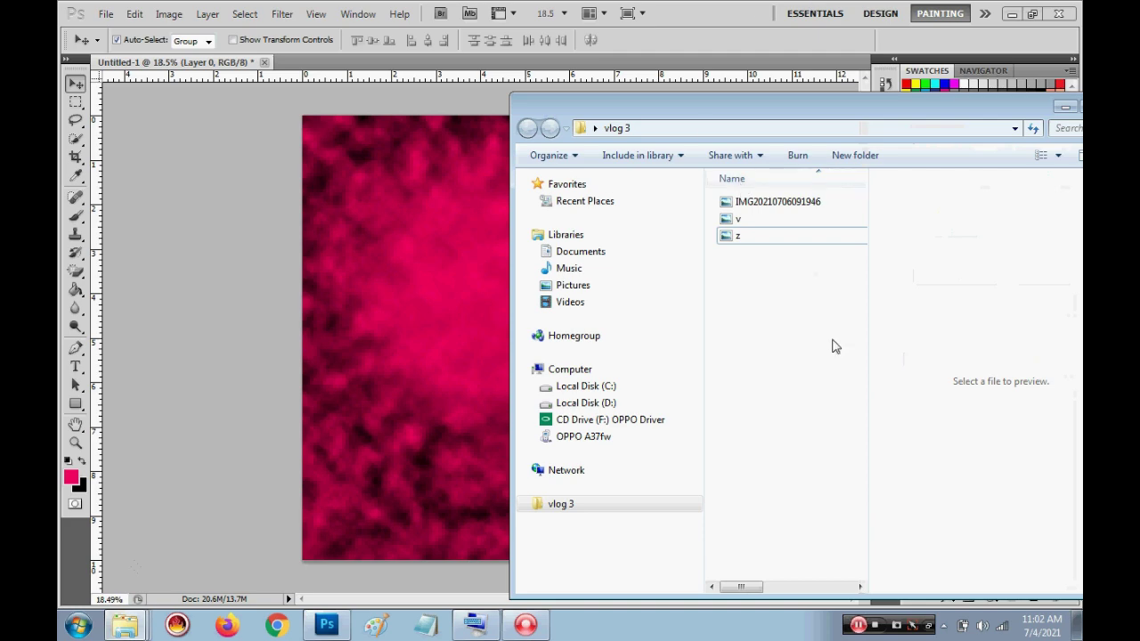
left_click_drag(824, 111, 721, 111)
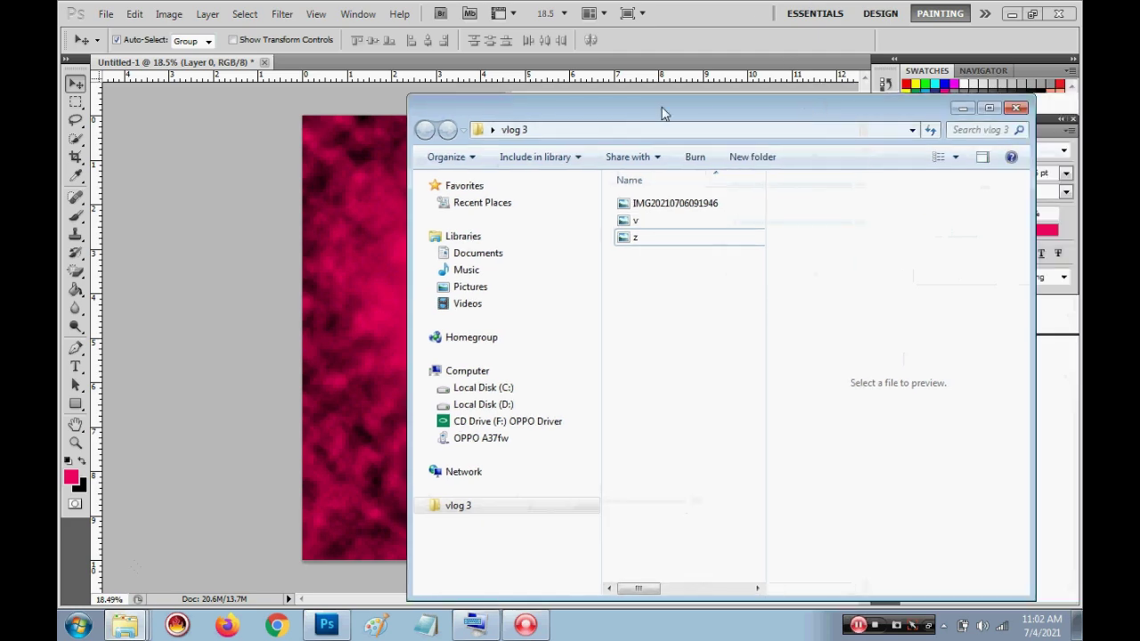
left_click(865, 153)
left_click(942, 45)
left_click_drag(733, 231, 427, 222)
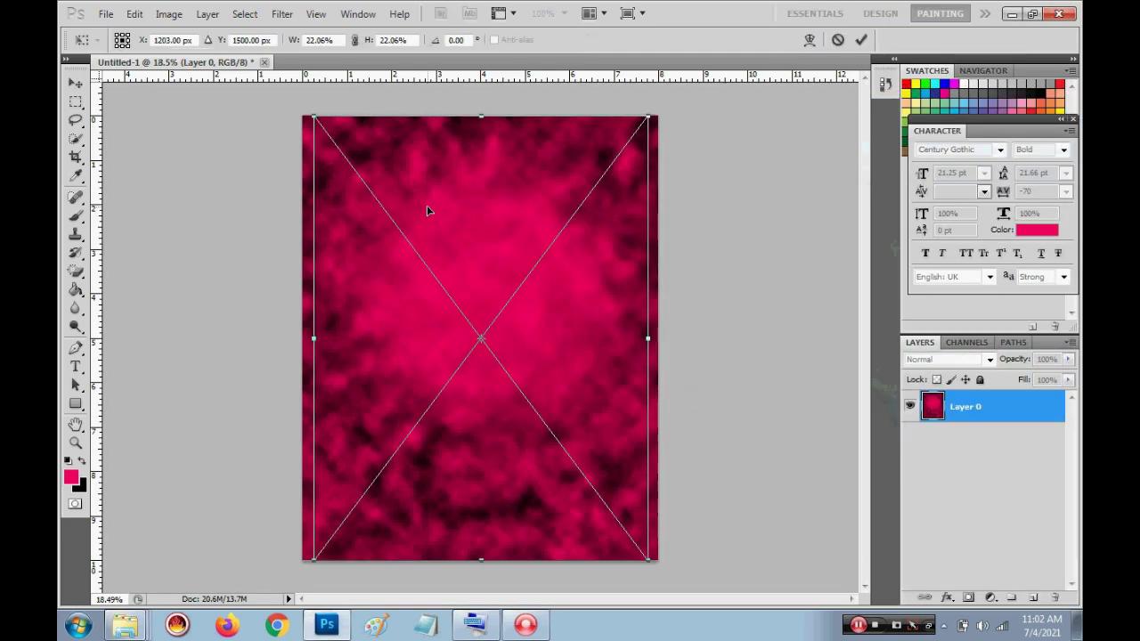
key("Return")
Fit the page in the window and open the placed photo as its own document
scroll(552, 381, "up", 2)
scroll(551, 381, "down", 2)
key("ctrl+0")
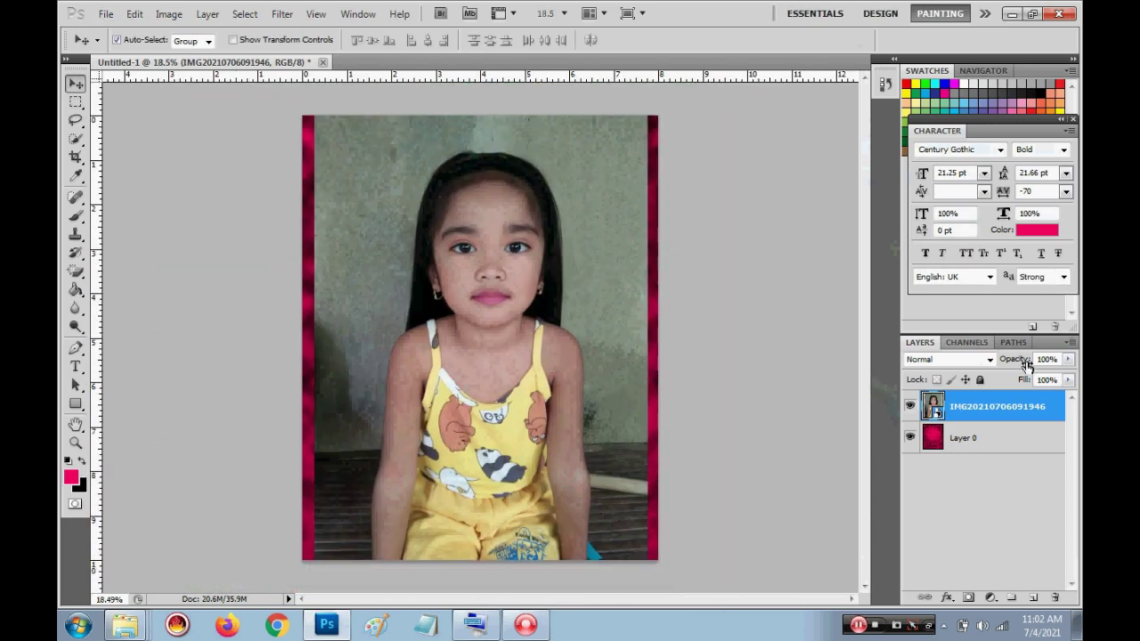
double_click(933, 407)
Convert the photo's background into Layer 0 and choose the Pen tool
left_click(580, 258)
double_click(969, 408)
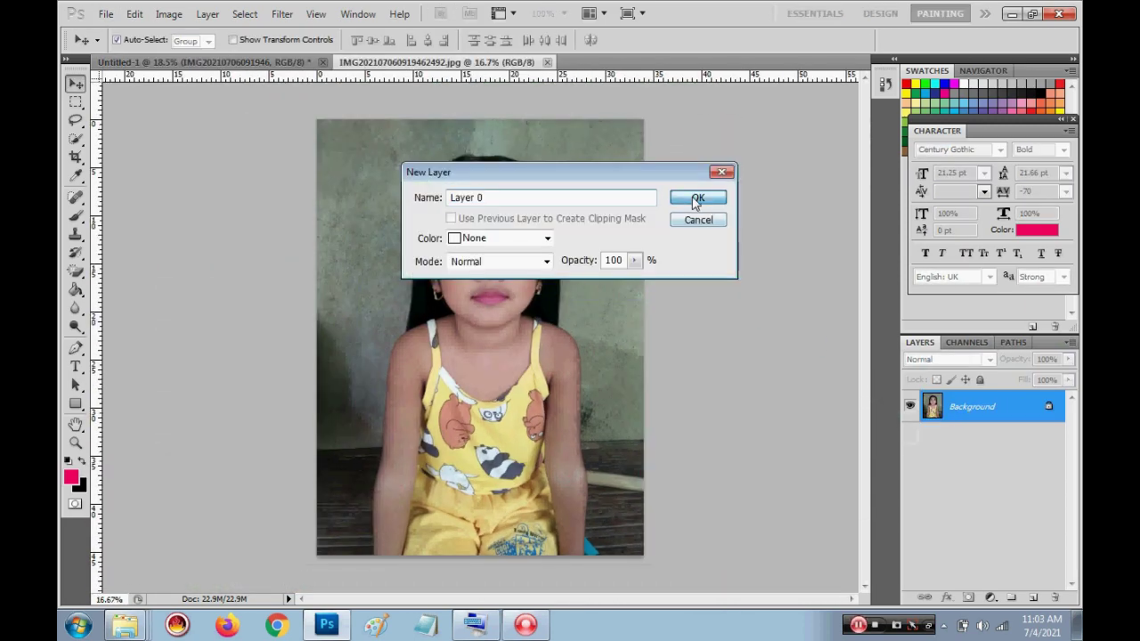
left_click(692, 196)
left_click_drag(75, 347, 166, 350)
left_click(166, 350)
Trace the pen path up the left arm and shoulder and across the top of the hair
scroll(334, 445, "up", 1)
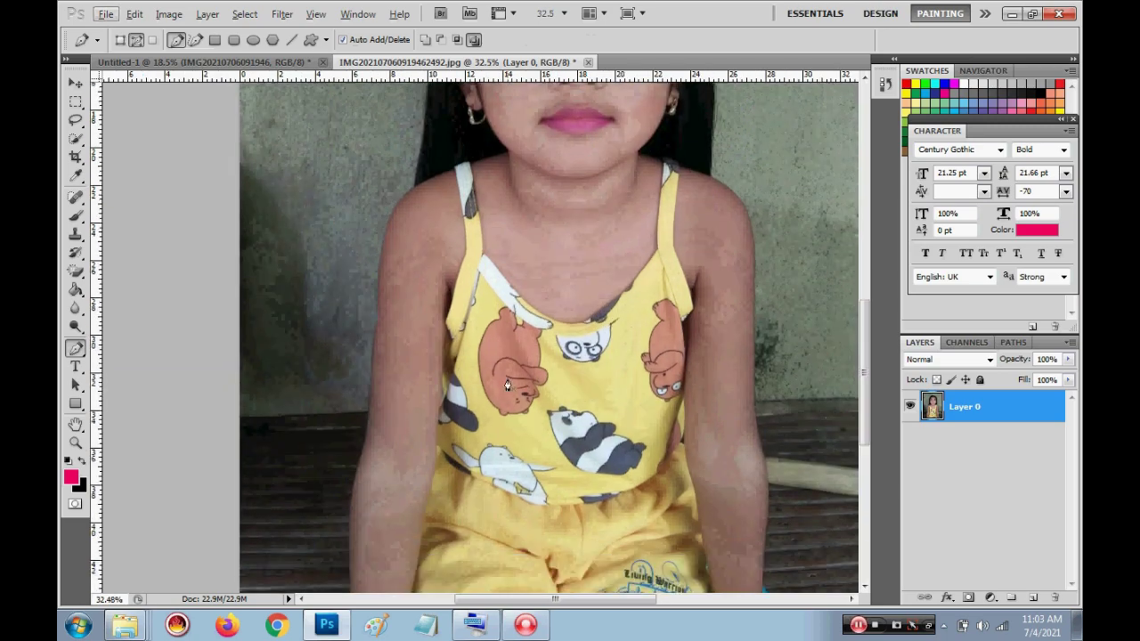
scroll(334, 445, "up", 2)
scroll(332, 392, "up", 1)
scroll(331, 464, "up", 1)
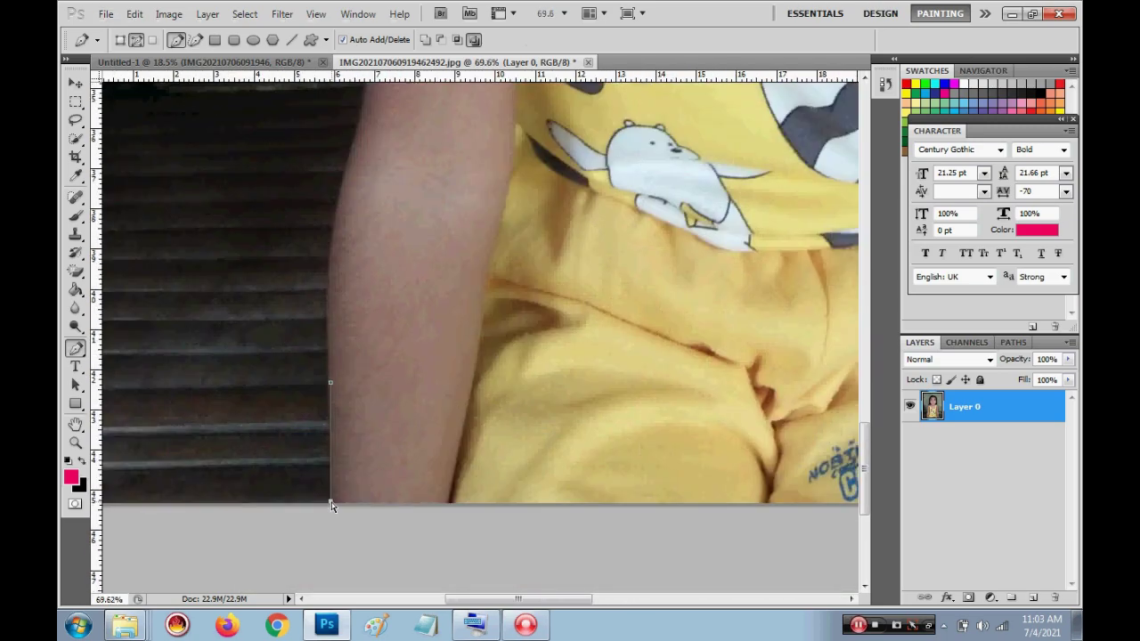
left_click(329, 396)
scroll(348, 232, "up", 1)
scroll(348, 268, "up", 3)
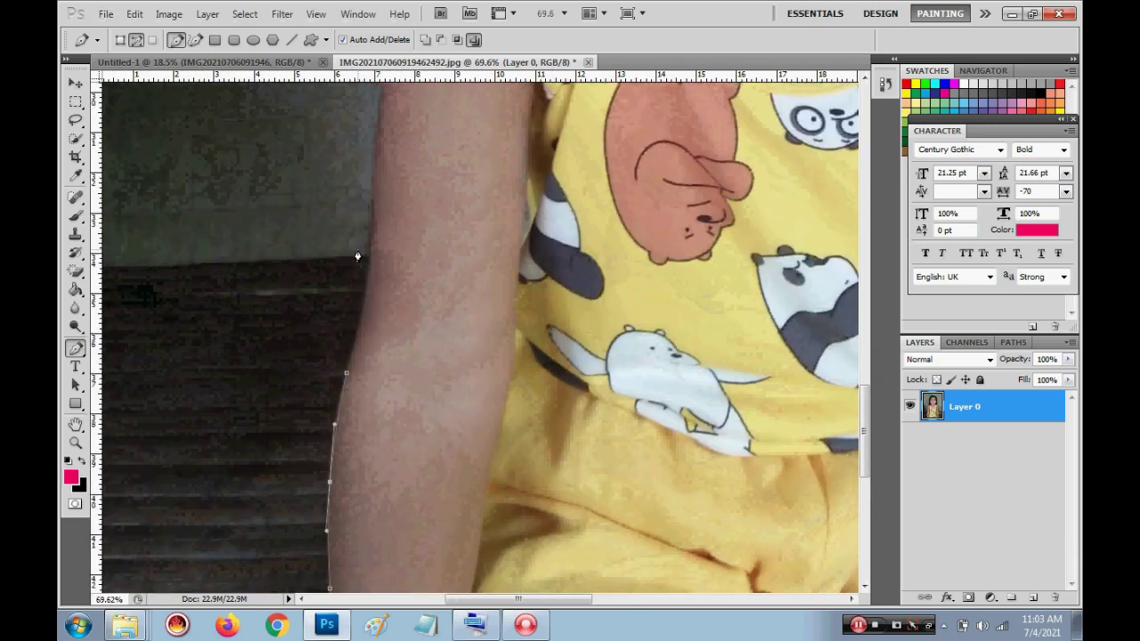
scroll(361, 303, "up", 3)
scroll(375, 338, "up", 3)
left_click(374, 417)
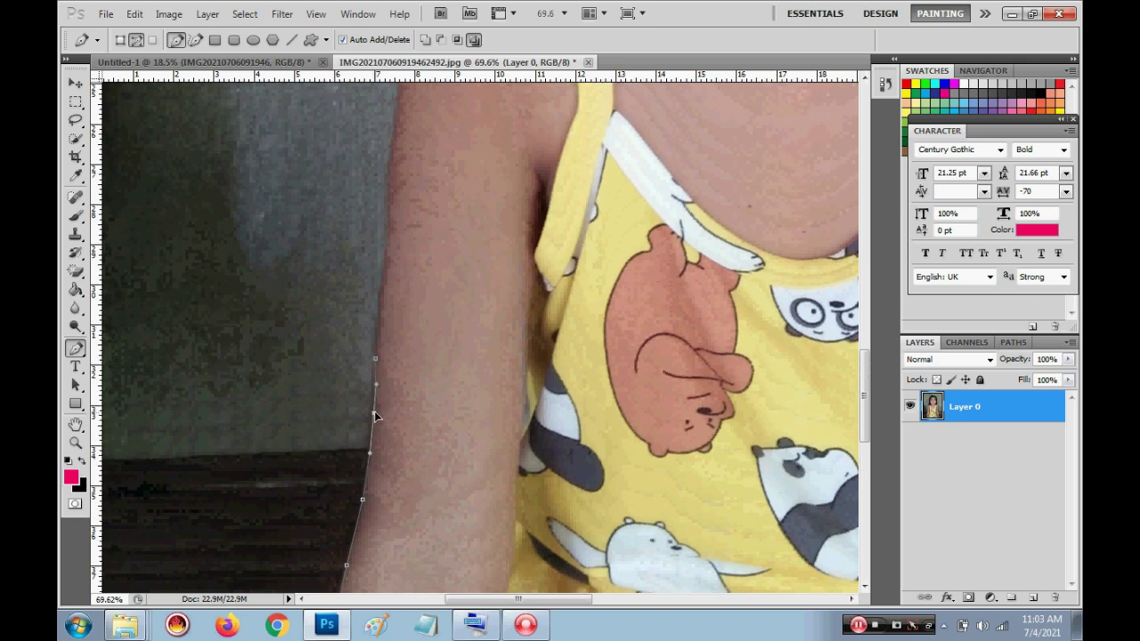
scroll(383, 357, "up", 3)
scroll(433, 205, "up", 5)
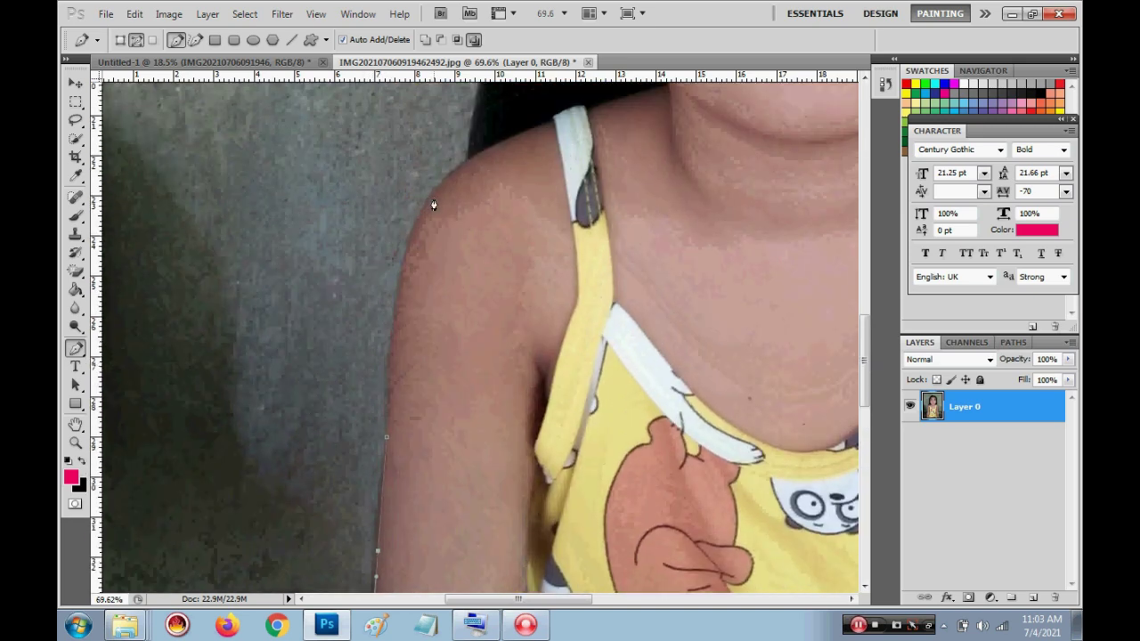
left_click(400, 286)
scroll(517, 223, "up", 3)
left_click(440, 262)
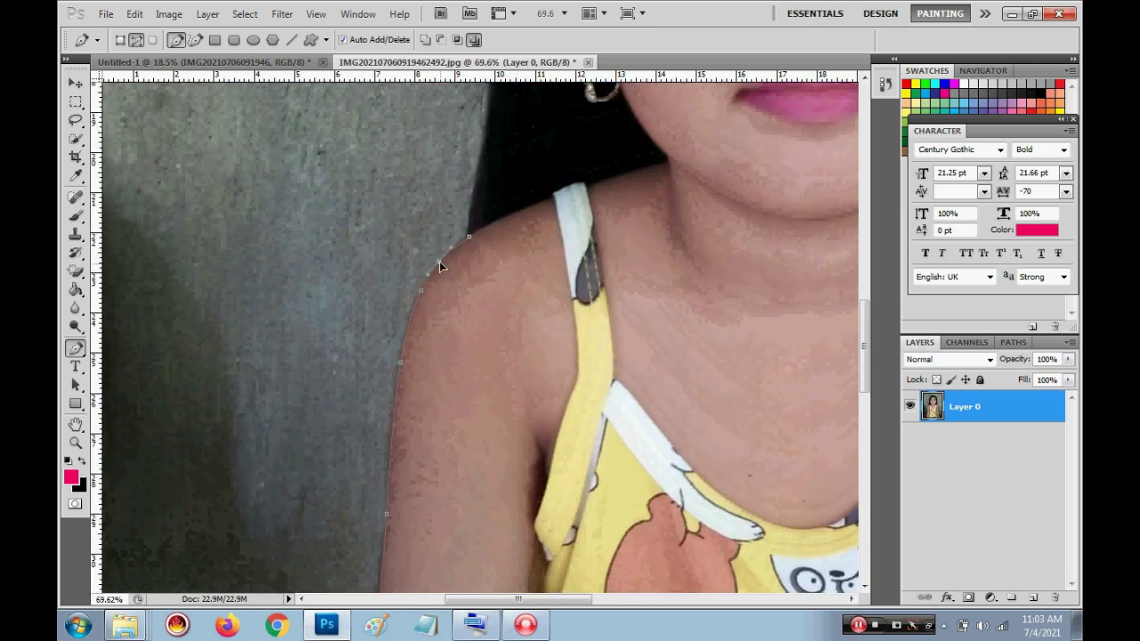
scroll(441, 262, "up", 6)
left_click(490, 262)
scroll(490, 263, "up", 6)
scroll(524, 265, "up", 3)
left_click(501, 333)
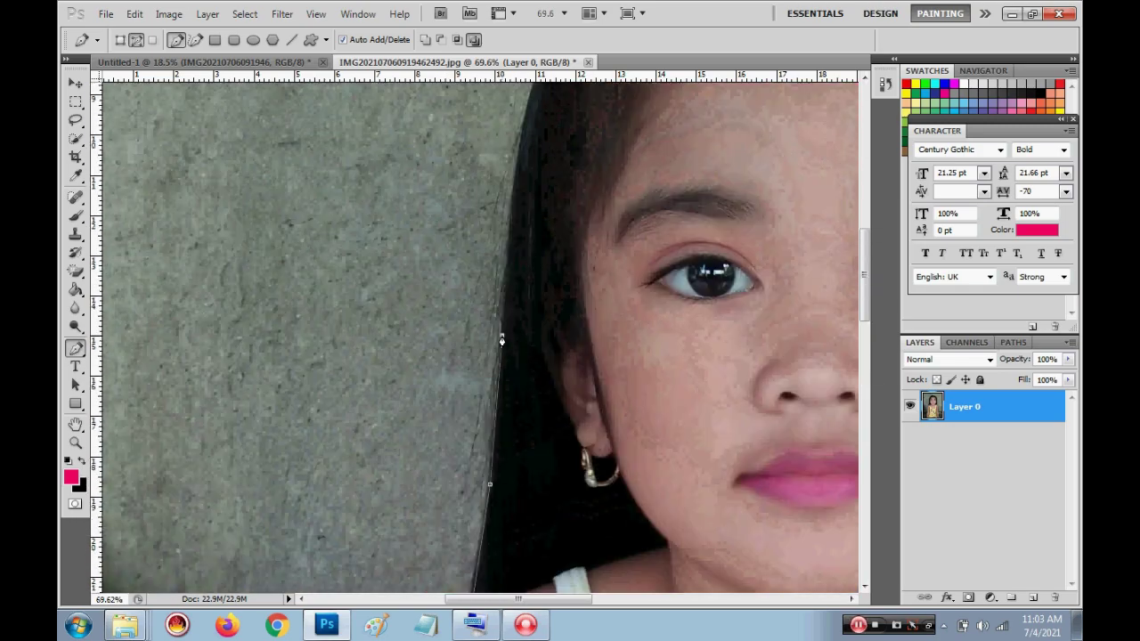
scroll(502, 333, "up", 5)
left_click(522, 267)
scroll(523, 267, "up", 5)
left_click(583, 216)
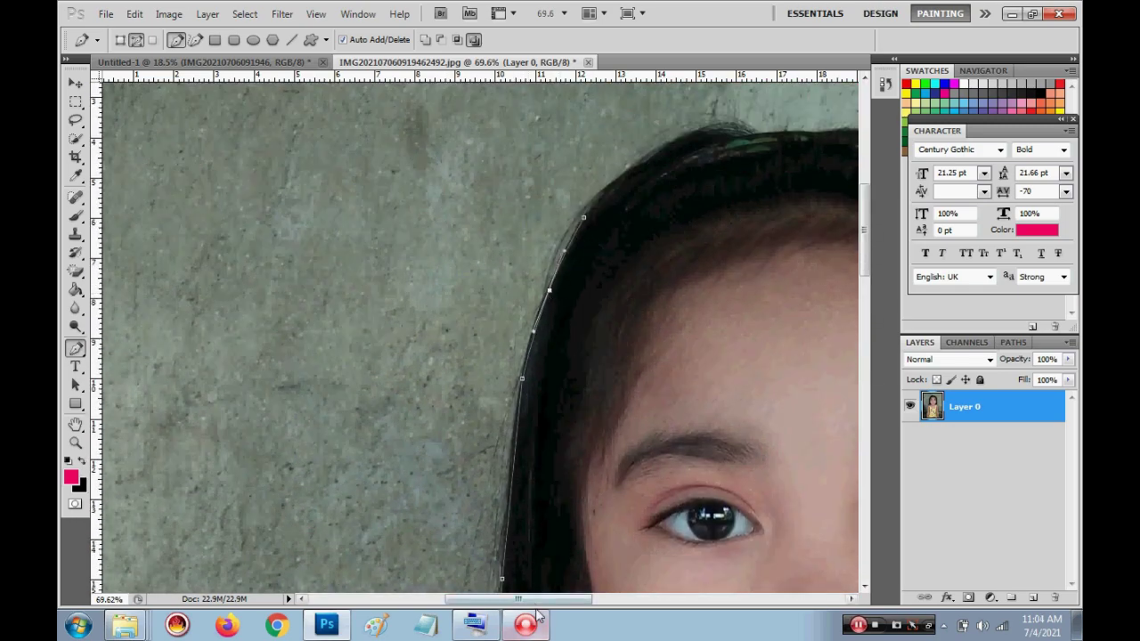
scroll(553, 300, "up", 2)
scroll(553, 300, "right", 5)
left_click(628, 184)
left_click_drag(546, 226, 532, 217)
left_click(627, 187)
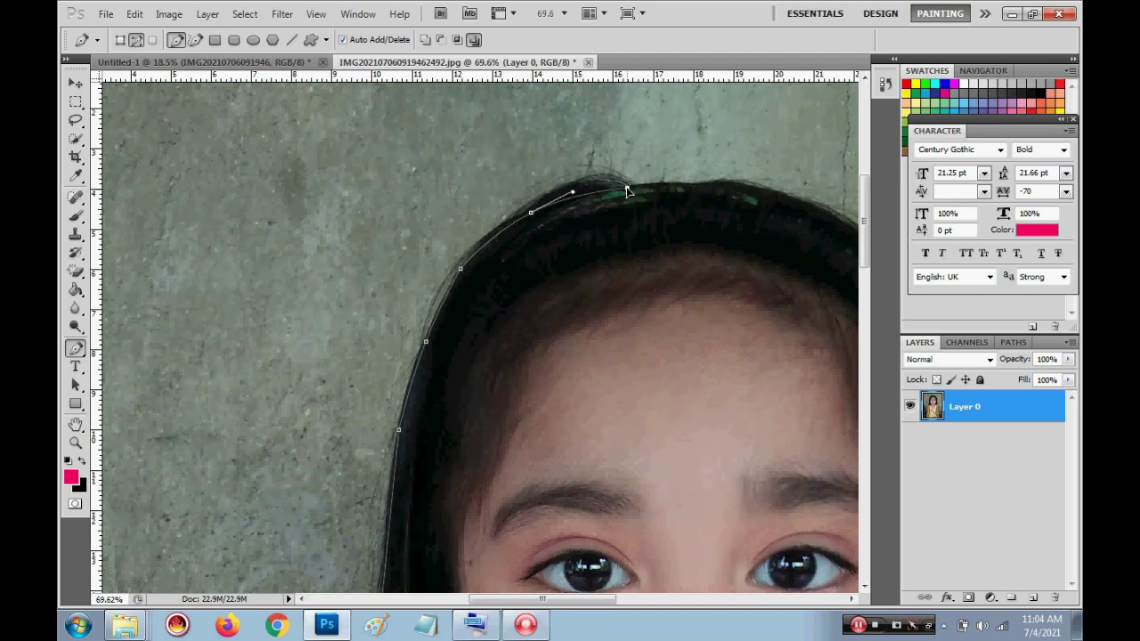
left_click_drag(461, 273, 460, 280)
scroll(459, 282, "right", 5)
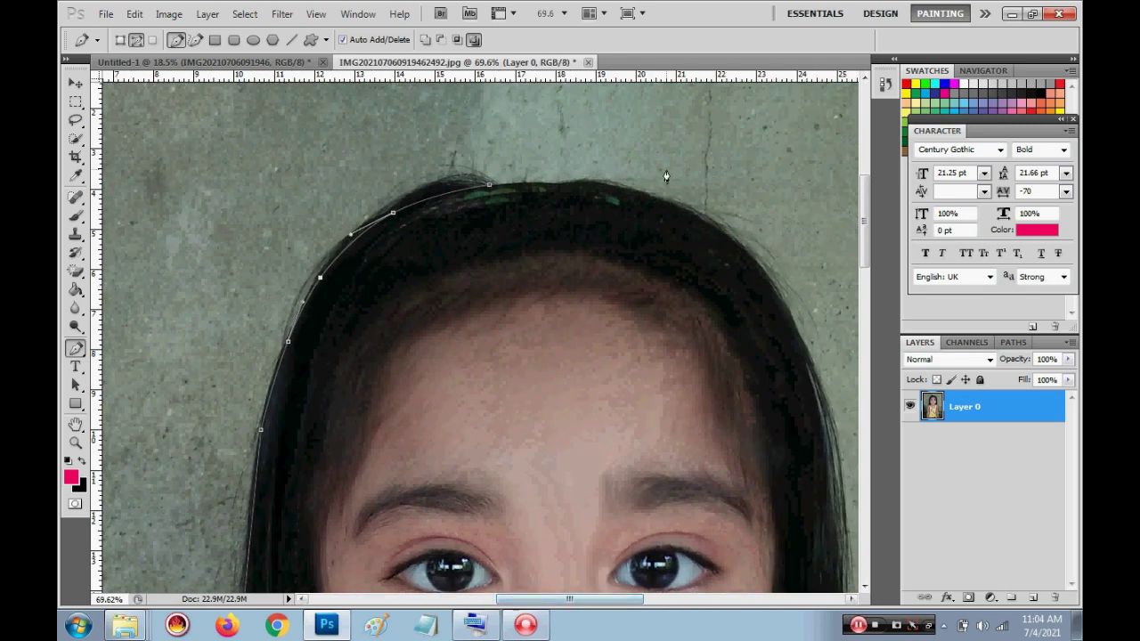
left_click(496, 174)
left_click(582, 191)
Continue the path down the right side of the hair, shoulder and arm
scroll(687, 279, "down", 1)
left_click(719, 292)
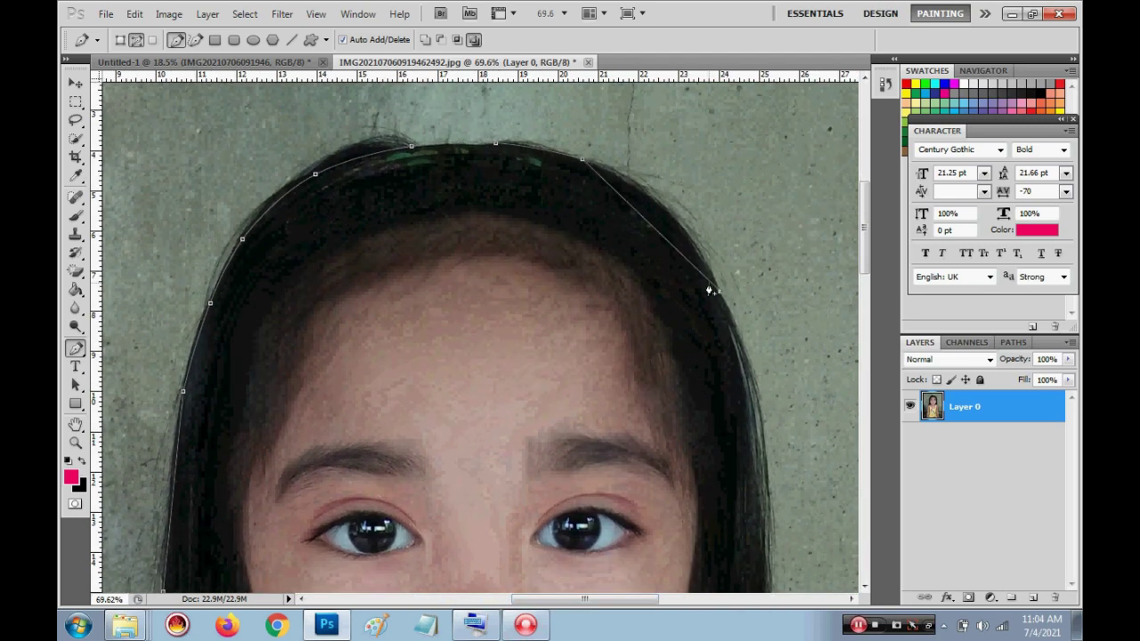
scroll(739, 294, "down", 3)
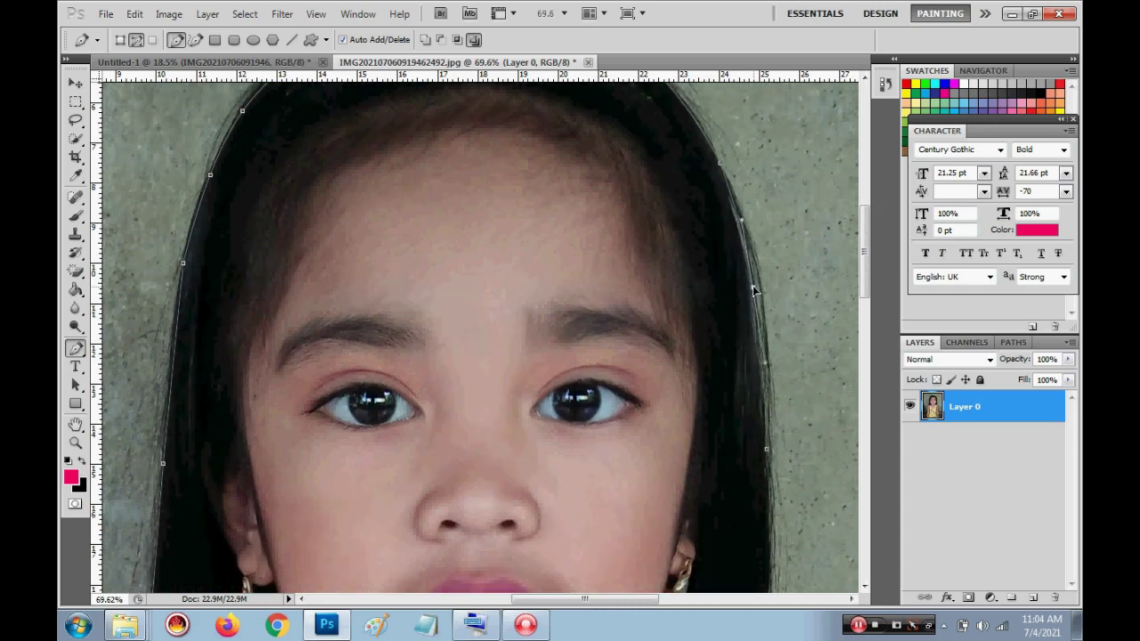
scroll(752, 285, "down", 5)
scroll(762, 481, "down", 1)
left_click(761, 472)
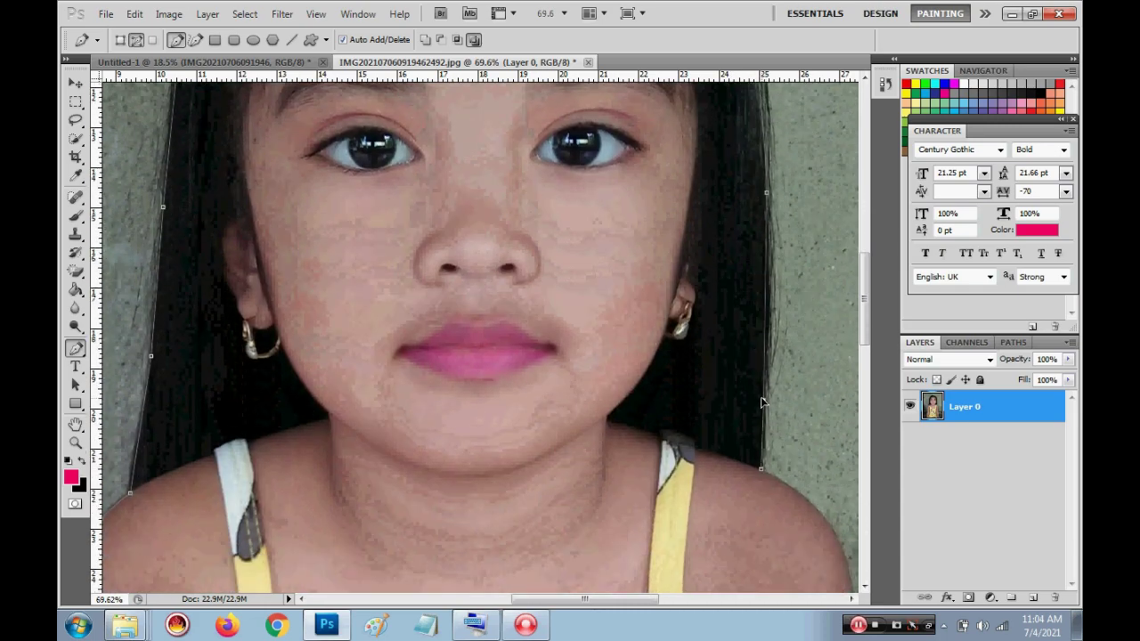
scroll(748, 455, "down", 3)
scroll(724, 433, "right", 3)
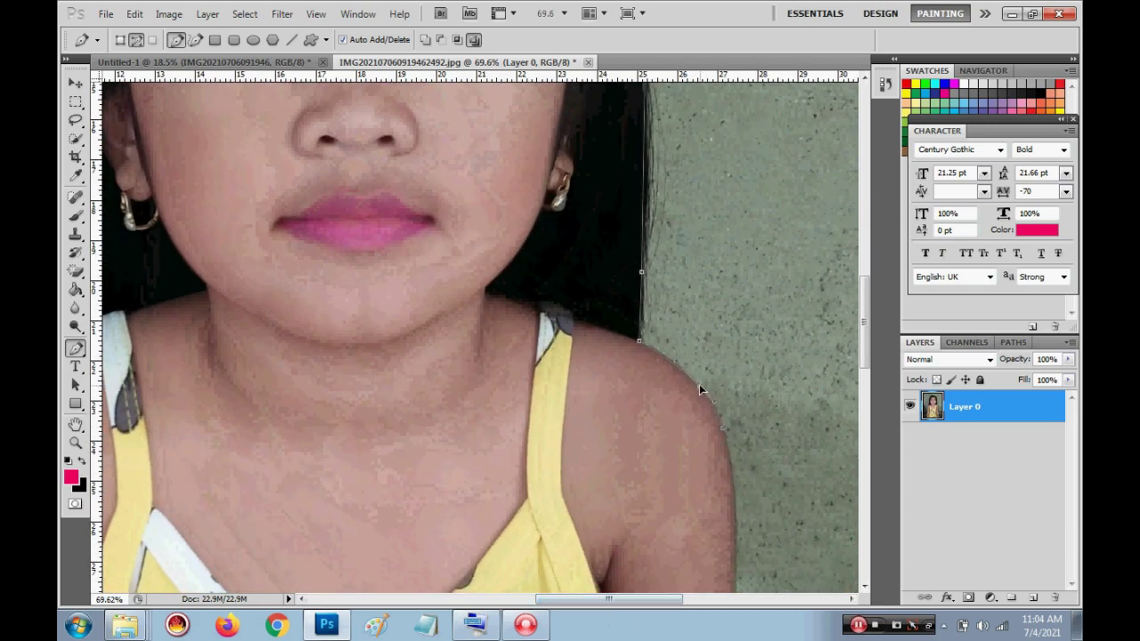
scroll(700, 384, "down", 5)
left_click(732, 437)
scroll(733, 374, "down", 4)
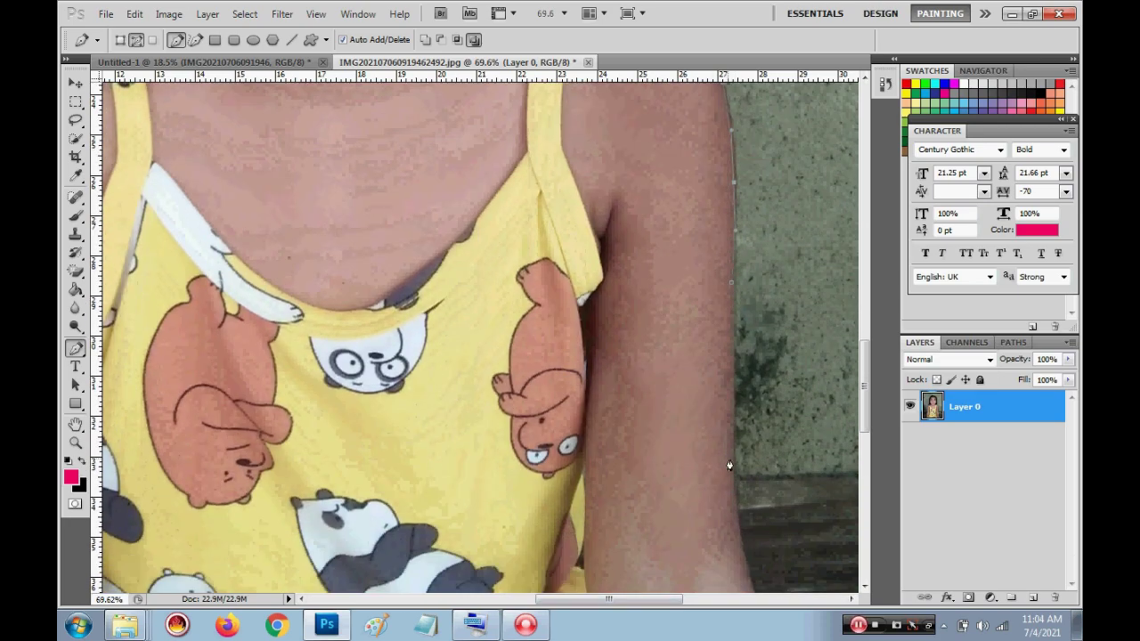
left_click(730, 462)
scroll(735, 454, "down", 3)
scroll(739, 402, "down", 2)
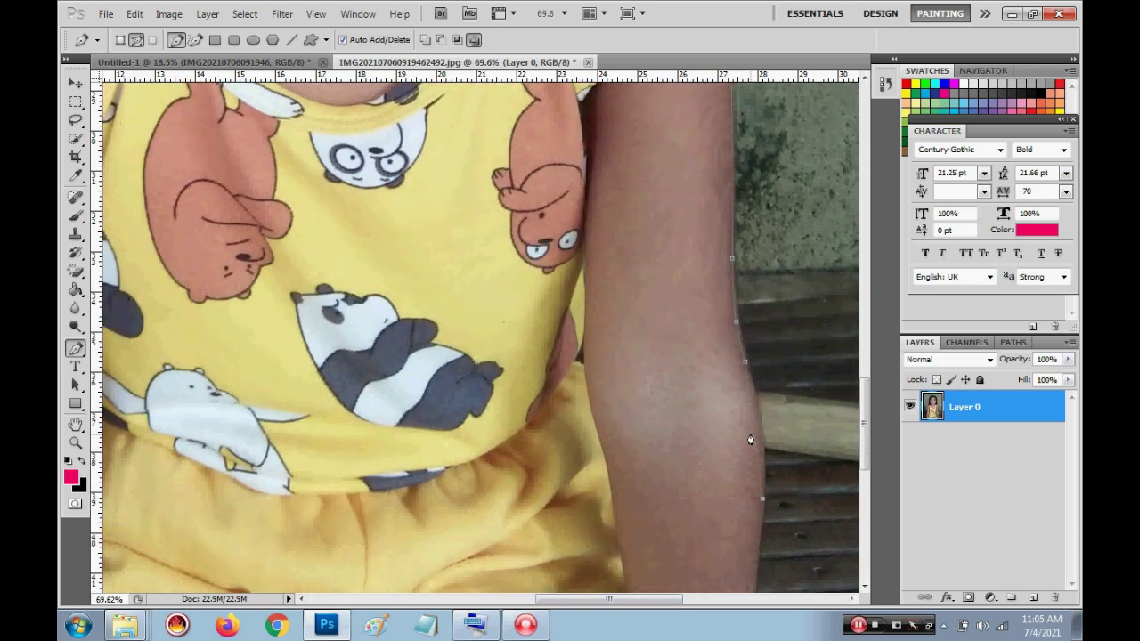
left_click(758, 422)
scroll(757, 472, "down", 2)
left_click(763, 397)
left_click(749, 561)
scroll(753, 534, "down", 2)
scroll(748, 542, "down", 1)
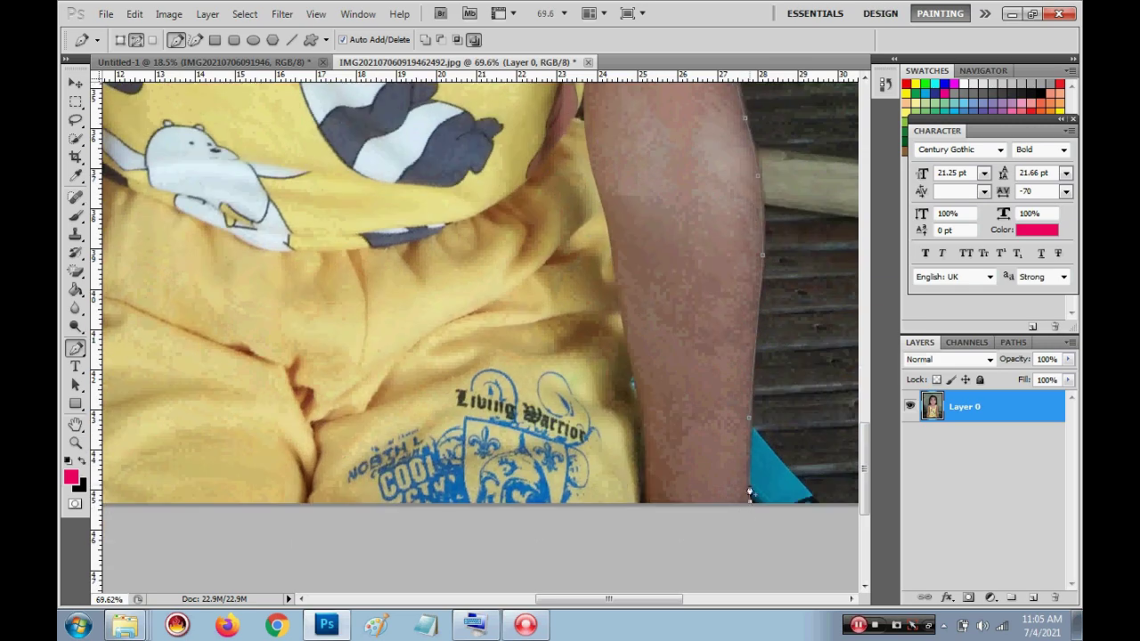
scroll(446, 470, "left", 5)
scroll(450, 534, "up", 3)
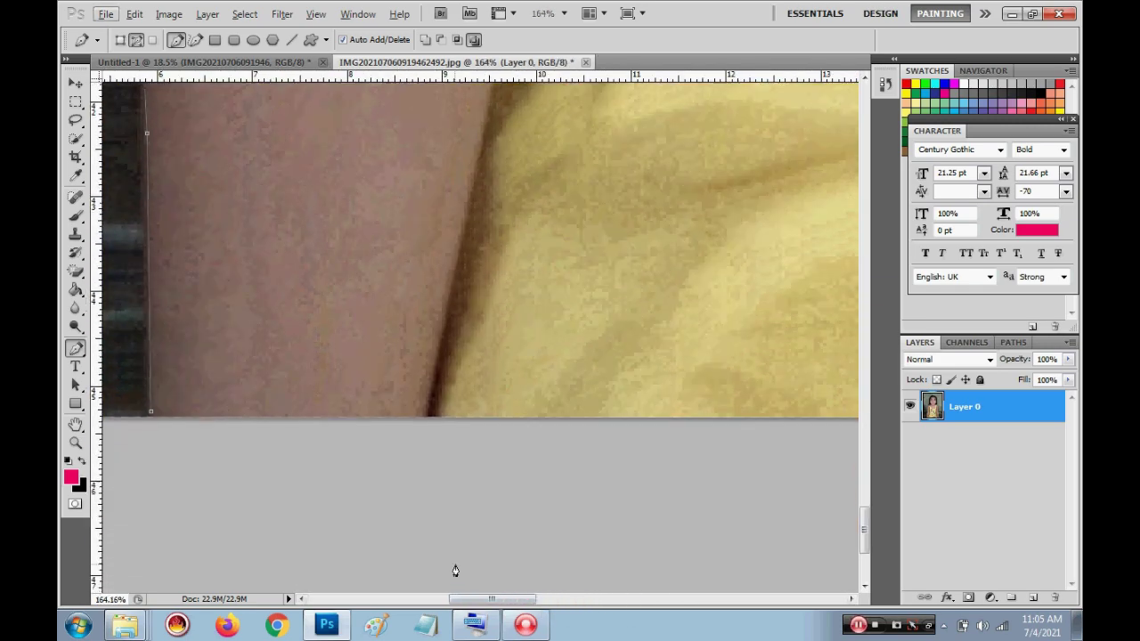
scroll(389, 417, "left", 3)
scroll(383, 413, "down", 3)
Turn the traced pen path into a selection
right_click(534, 214)
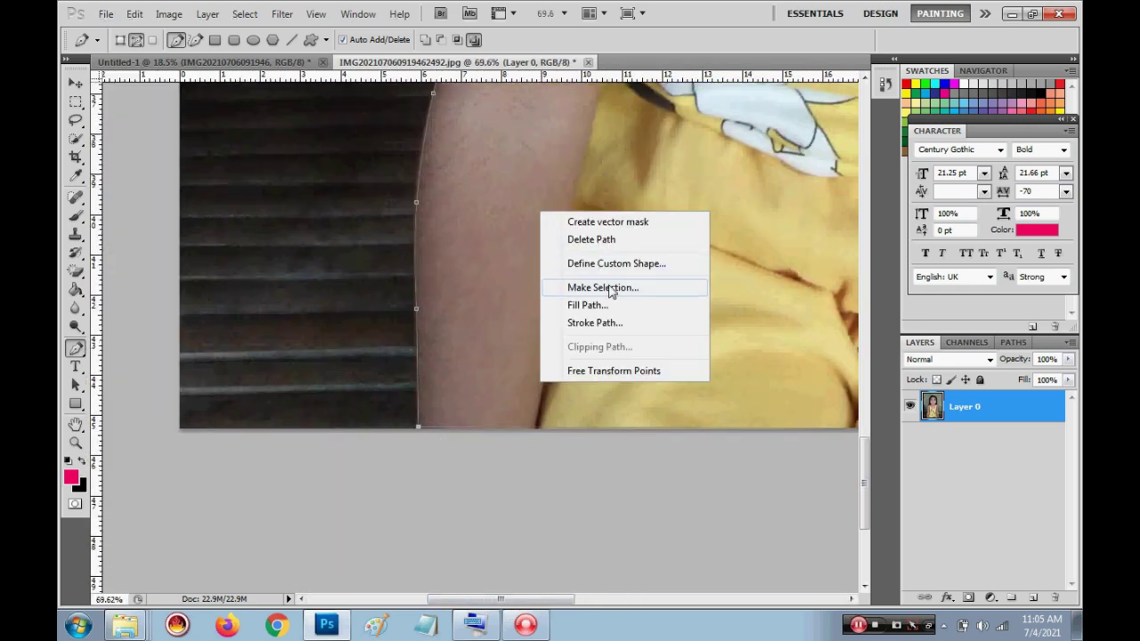
left_click(611, 287)
key("Return")
scroll(629, 257, "down", 1)
scroll(597, 232, "down", 1)
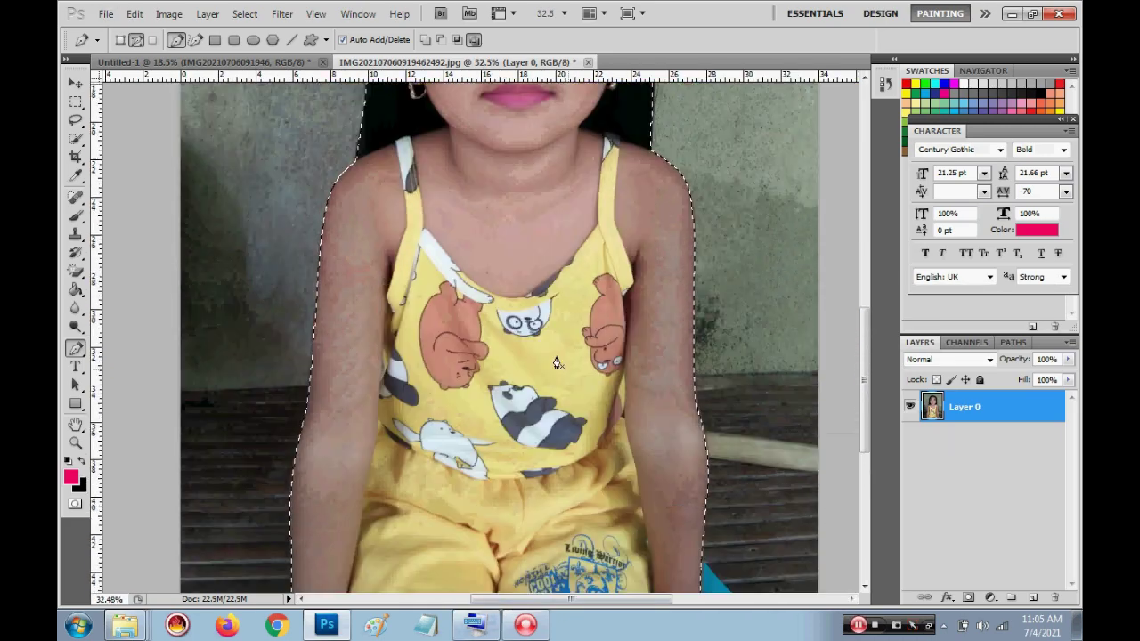
scroll(561, 205, "down", 1)
Move the cut-out girl into Untitled-1 and delete the leftover photo layer
key("v")
mouse_move(543, 192)
left_mouse_down()
mouse_move(414, 303)
mouse_move(490, 251)
left_mouse_up()
left_click(980, 443)
right_click(983, 443)
left_click(843, 235)
left_click(449, 237)
Drag the pink cap image z from Explorer into the composite
left_click(124, 625)
double_click(734, 344)
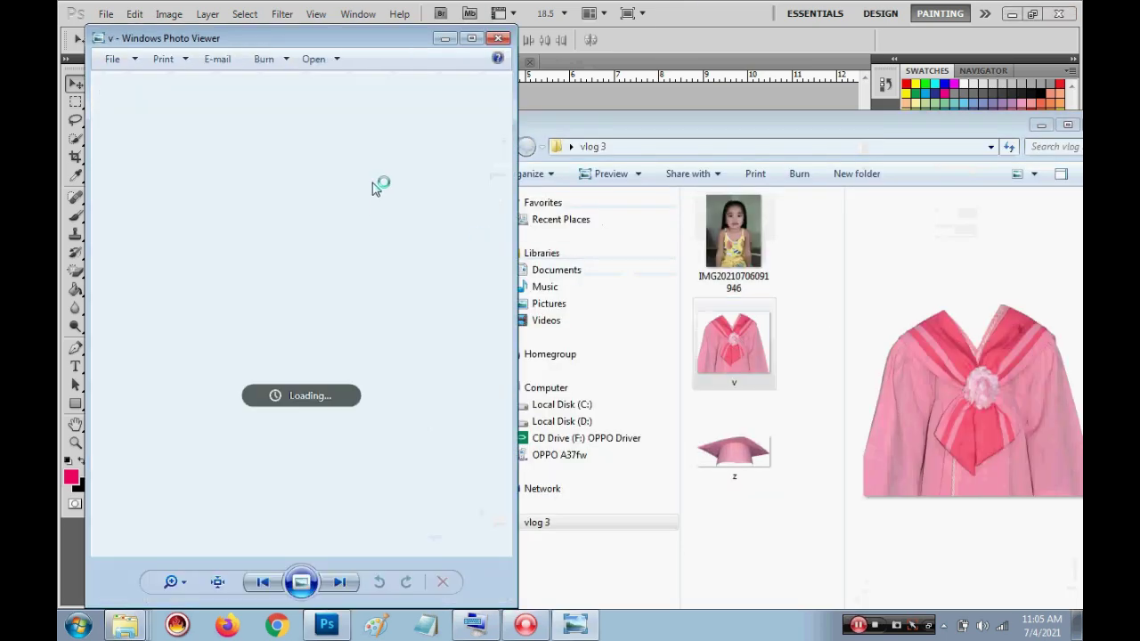
key("Right")
left_click(500, 37)
left_click_drag(734, 450, 395, 272)
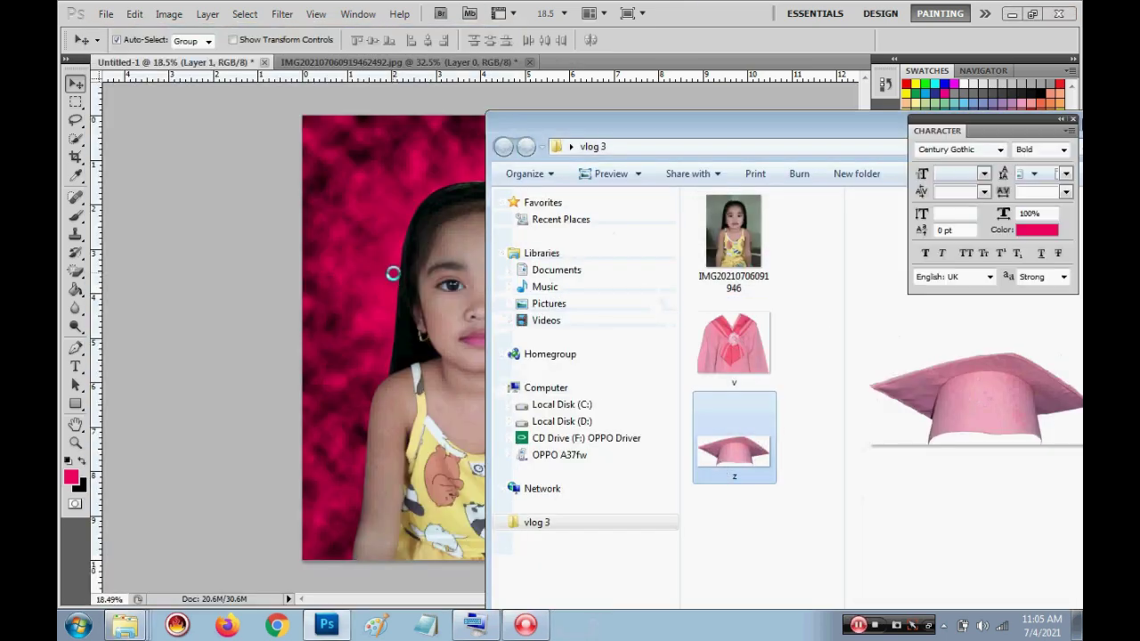
left_click(572, 259)
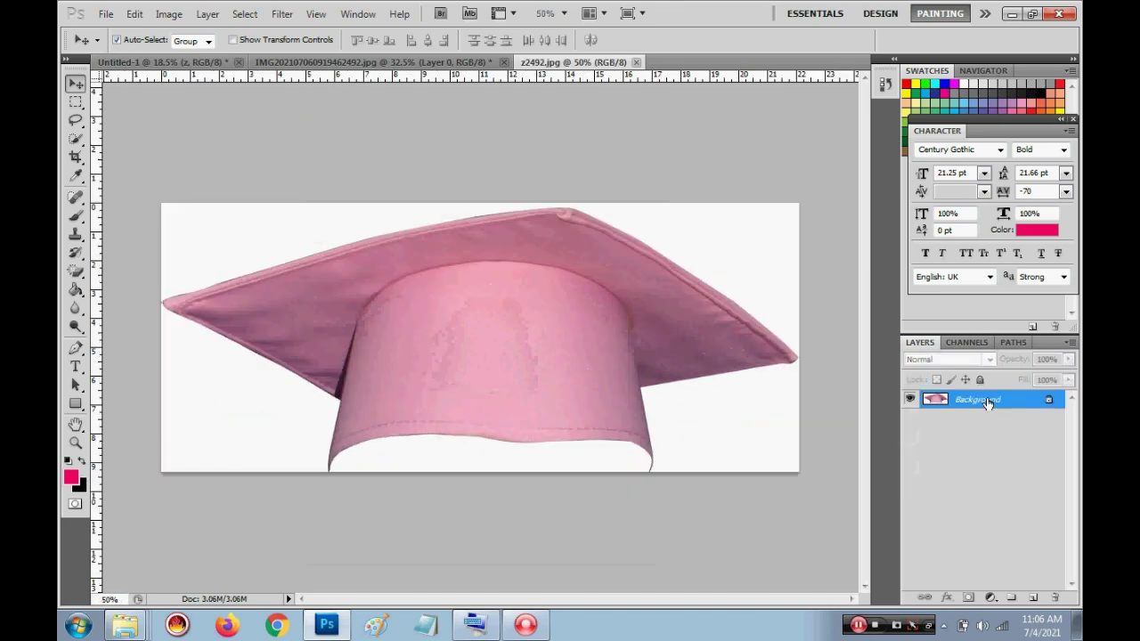
Unlock the cap image's Background layer, converting it to Layer 0
double_click(966, 399)
left_click(691, 197)
double_click(987, 401)
left_click(699, 197)
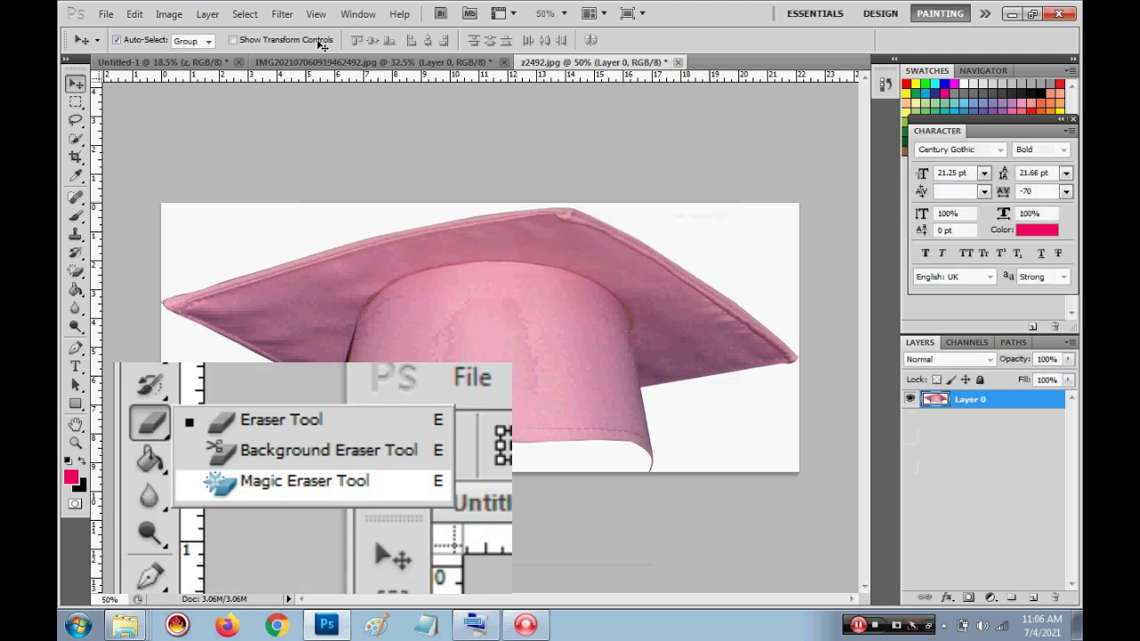
Erase the white areas around and under the cap's brim with the Magic Eraser
left_click(77, 141)
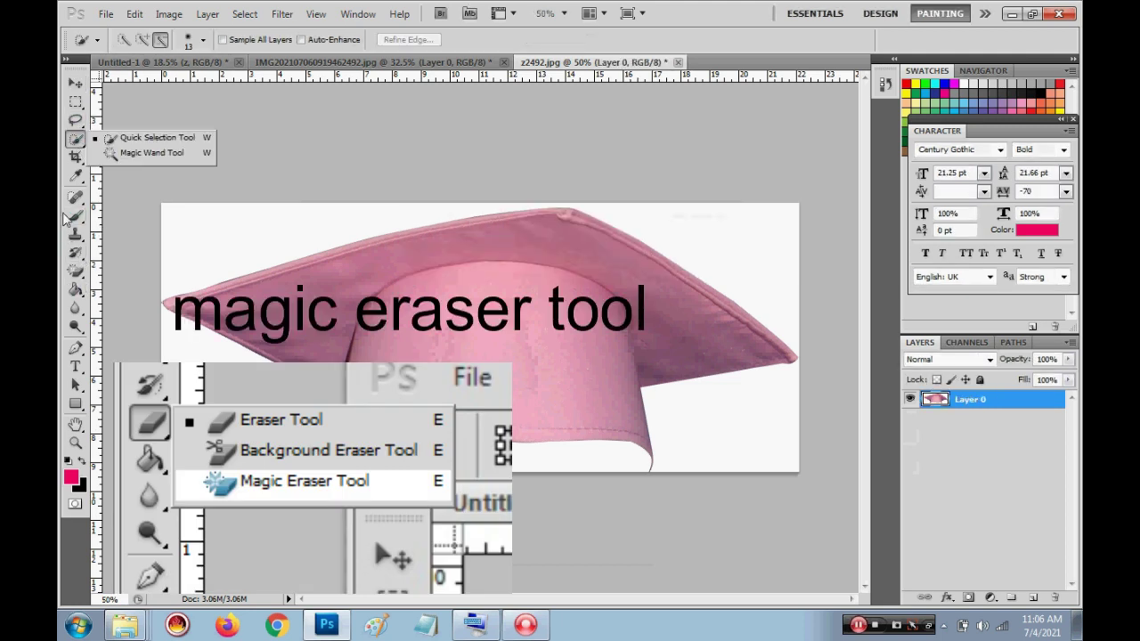
left_click(78, 276)
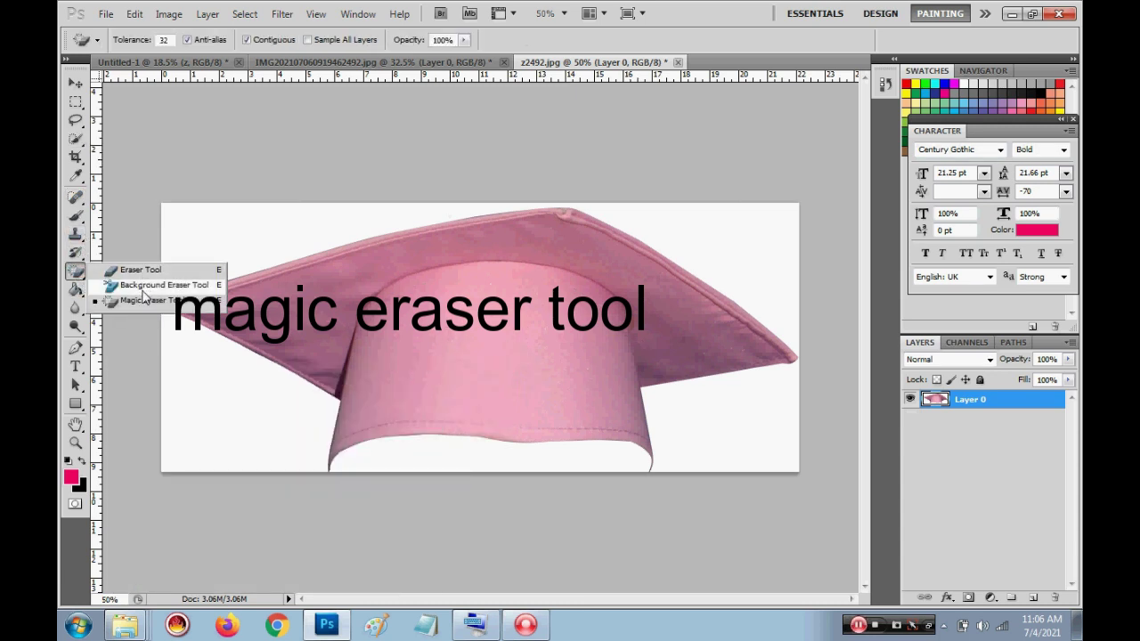
left_click(142, 300)
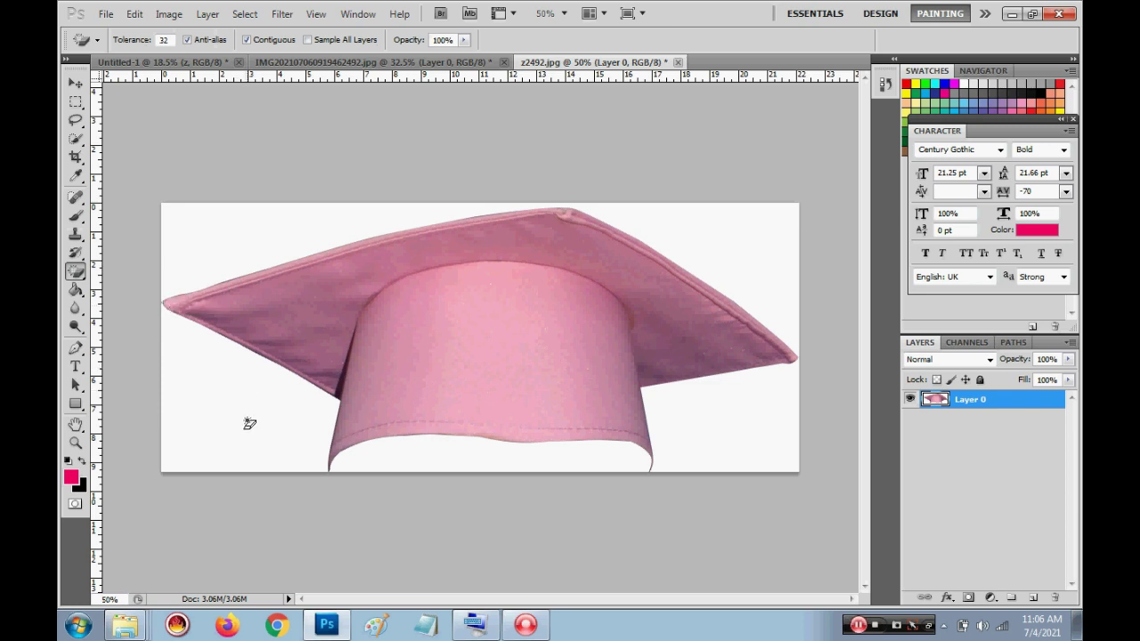
left_click(251, 430)
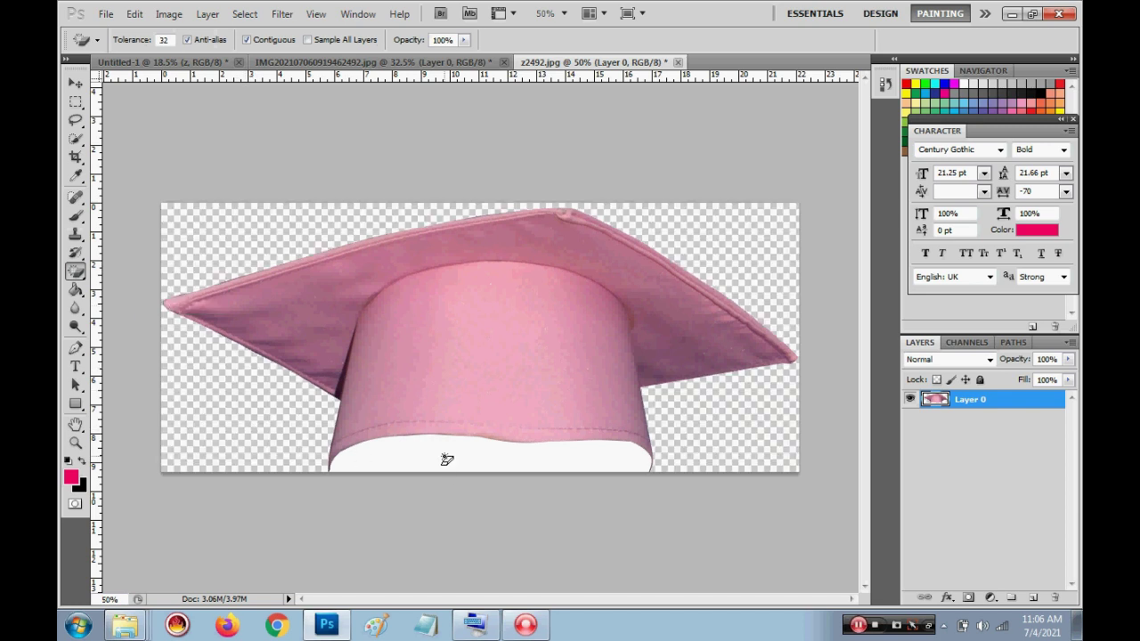
left_click(447, 461)
left_click(76, 84)
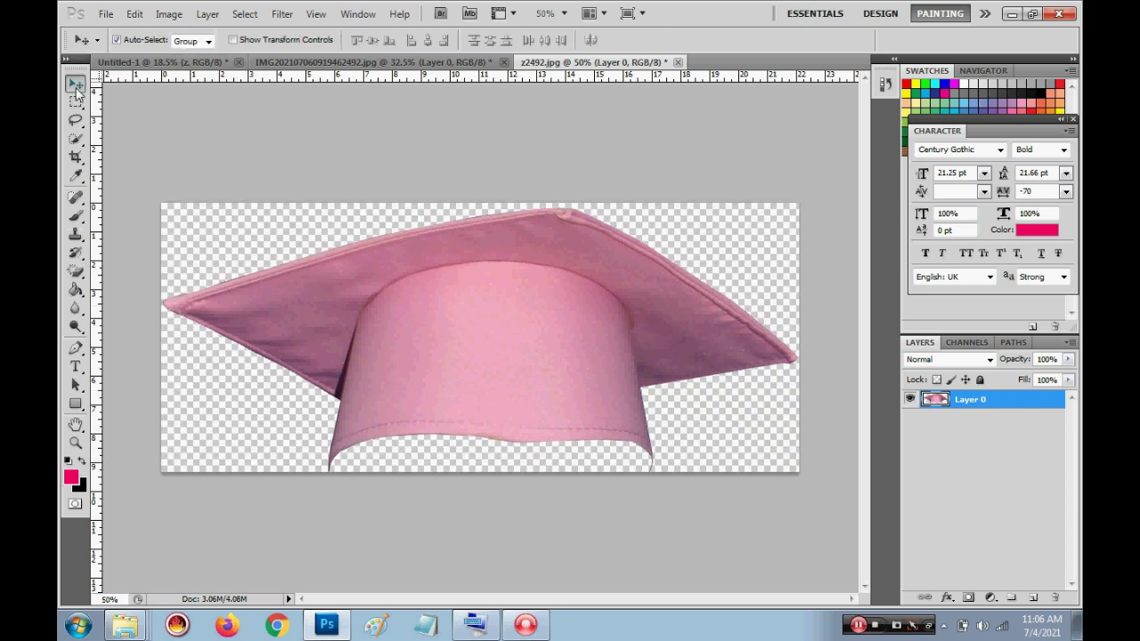
Copy the transparent cap into Untitled-1, delete layer z, and place the cap over her head
mouse_move(414, 250)
left_mouse_down()
mouse_move(213, 60)
mouse_move(470, 169)
left_mouse_up()
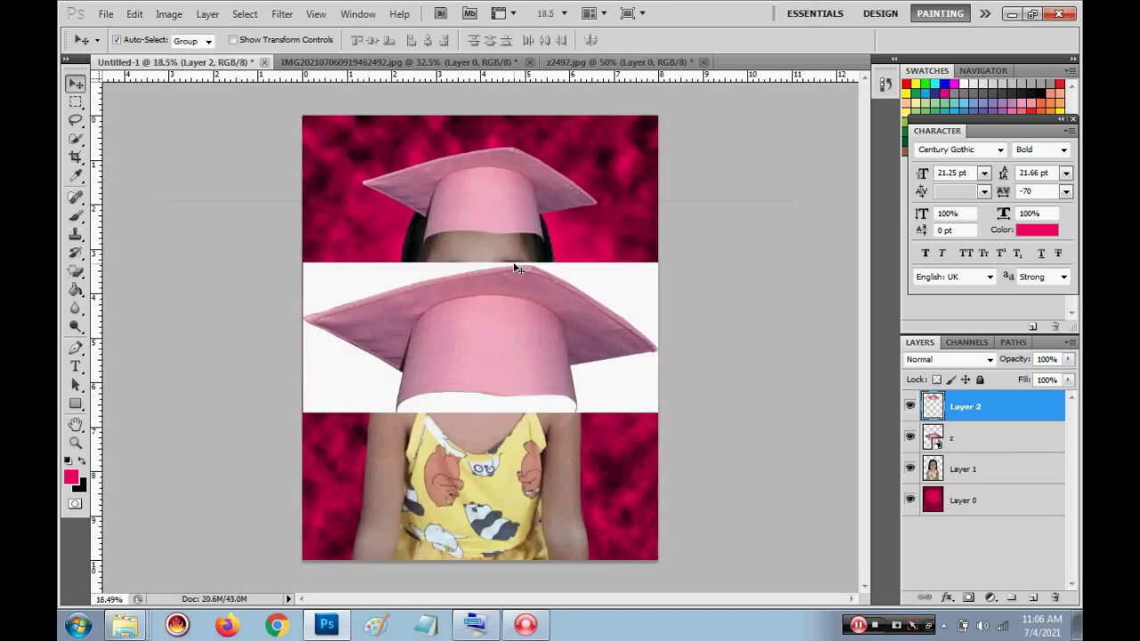
right_click(474, 310)
left_click(494, 314)
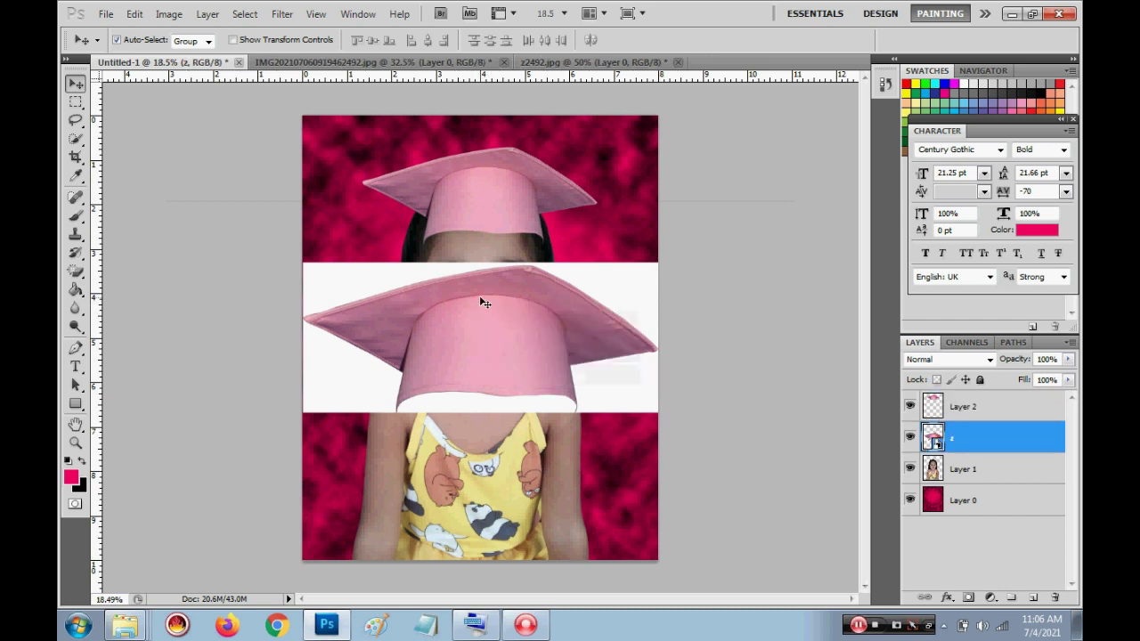
key("Delete")
right_click(465, 210)
left_click(488, 230)
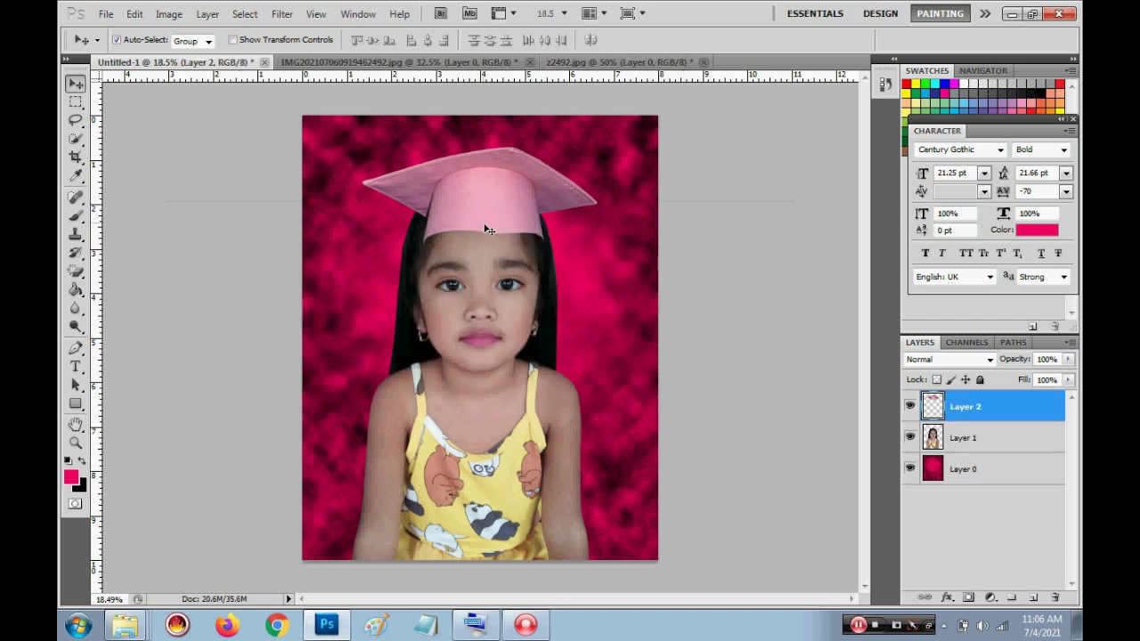
left_click_drag(489, 229, 477, 237)
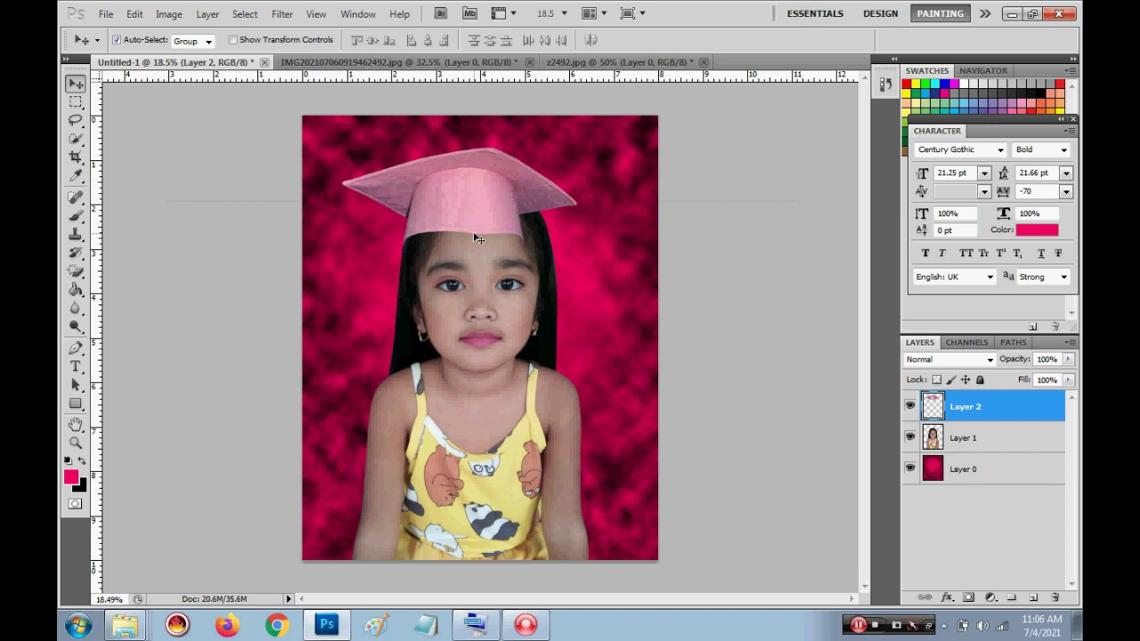
Enlarge the cap with Free Transform and nudge it into position on her head
key("ctrl+t")
left_click_drag(579, 247, 626, 269)
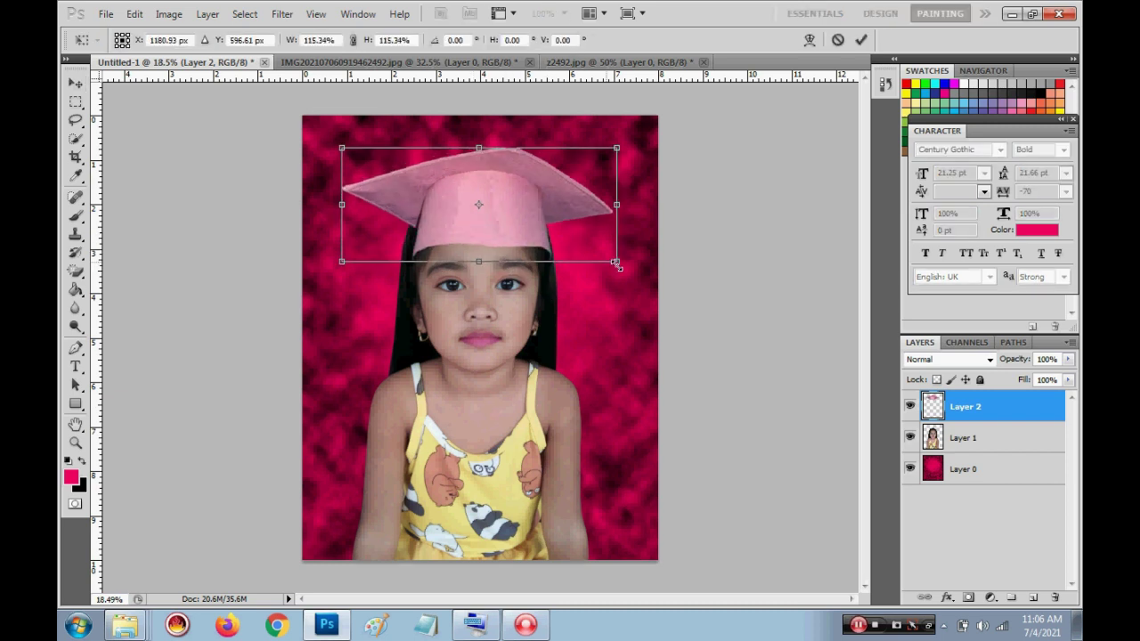
key("Return")
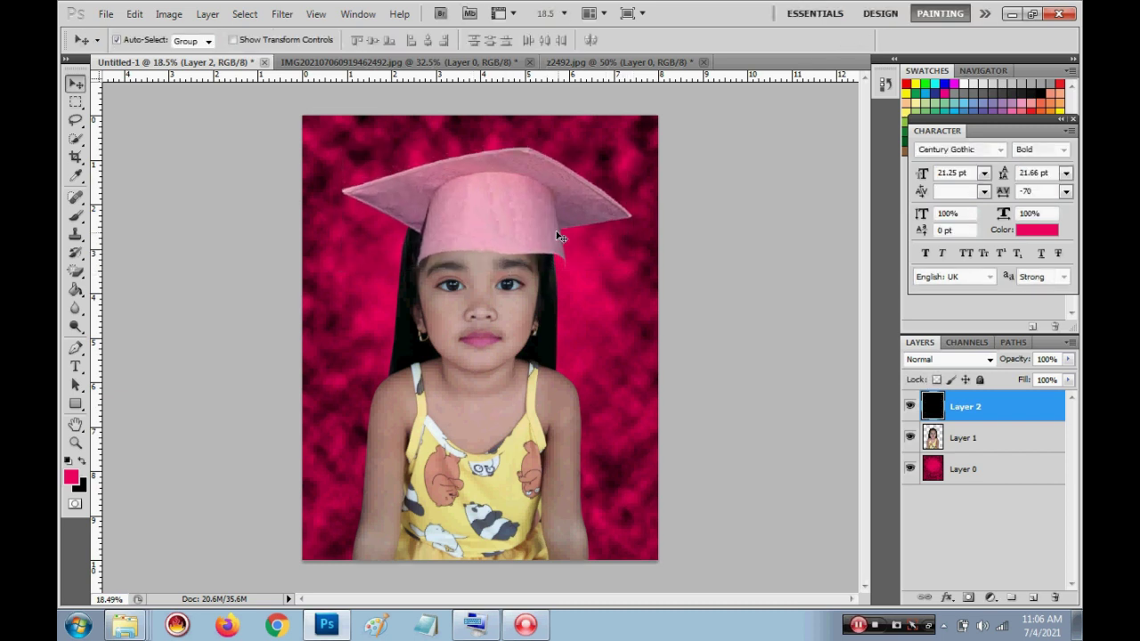
key("shift+Left")
key("shift+Left")
key("shift+Left")
key("shift+Up")
key("shift+Up")
key("shift+Up")
left_click_drag(527, 220, 528, 217)
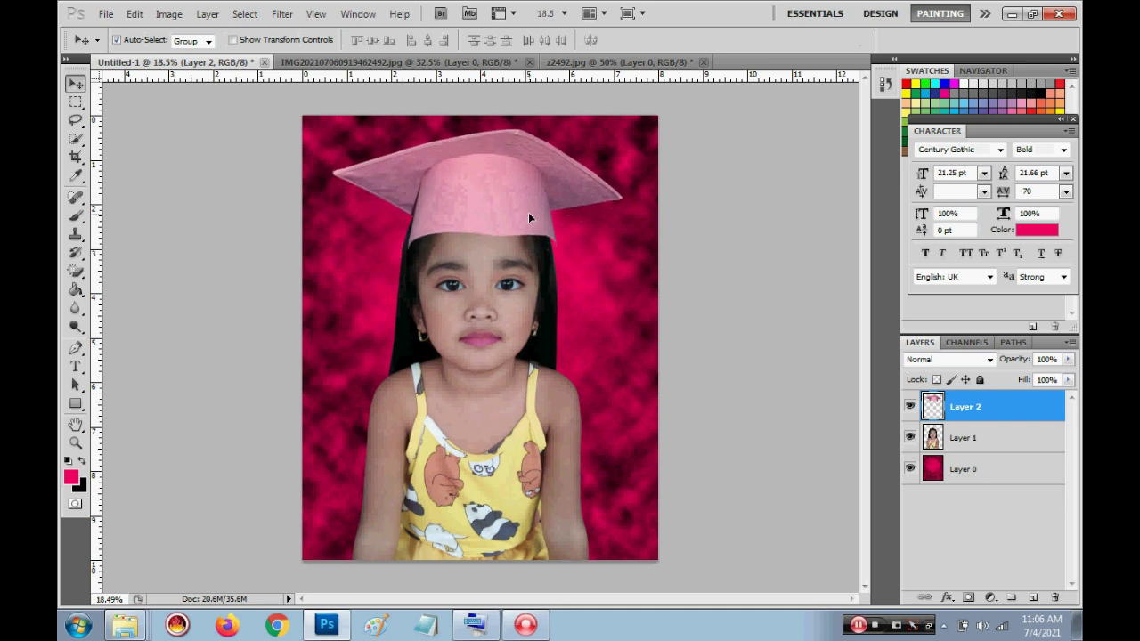
key("shift+Right")
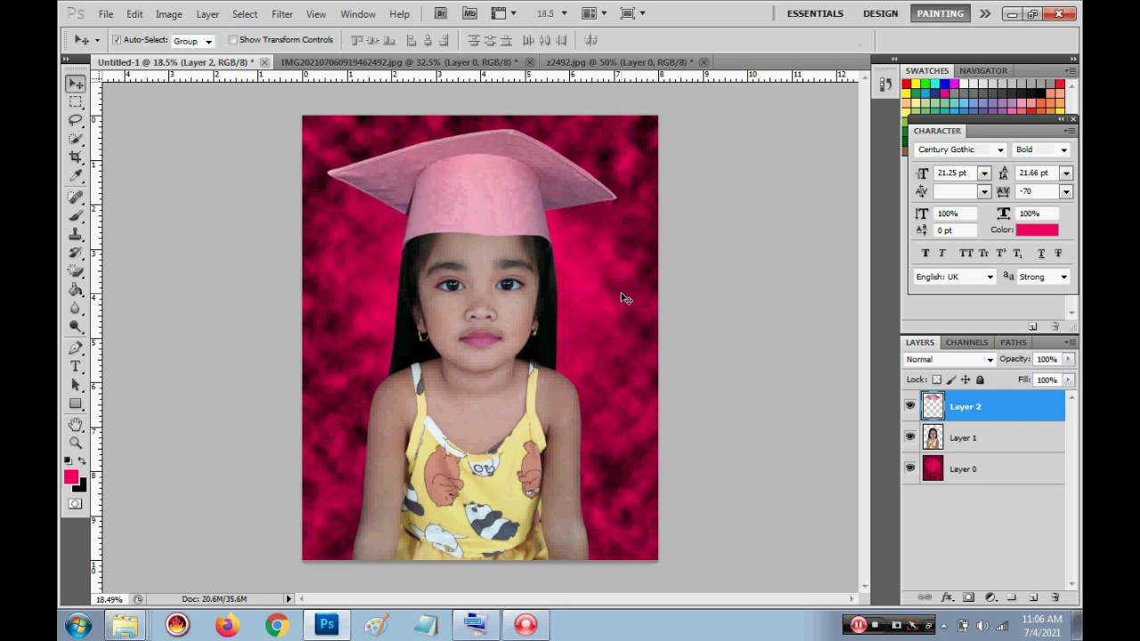
key("shift+Down")
Enlarge the cap a little more toward the left
key("ctrl+t")
scroll(438, 290, "up", 2, "alt")
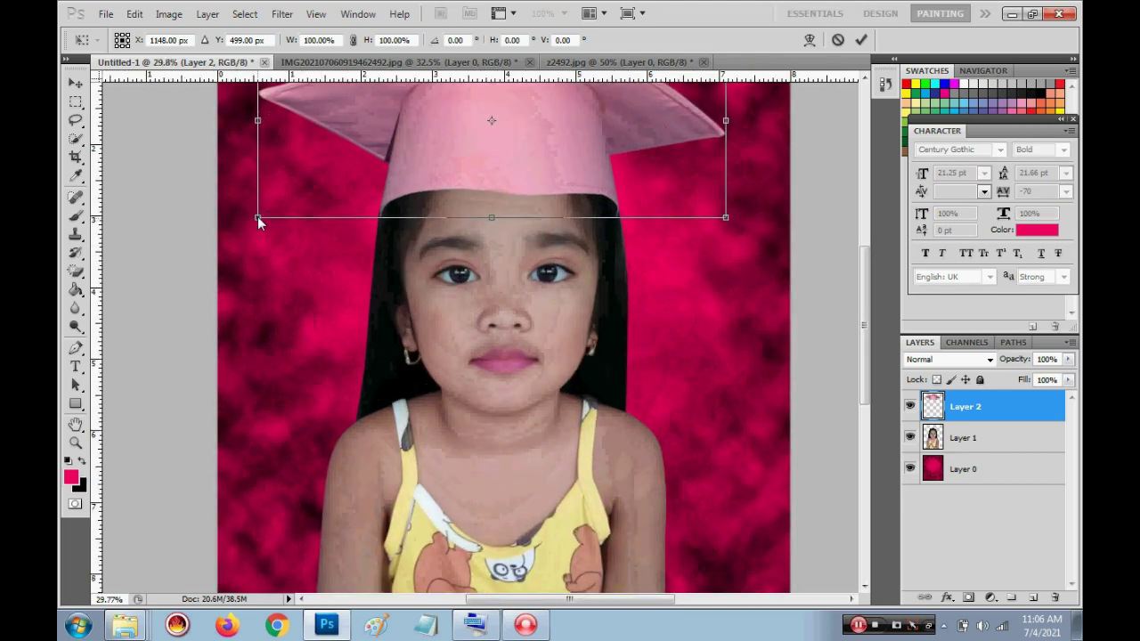
left_click_drag(255, 216, 252, 219)
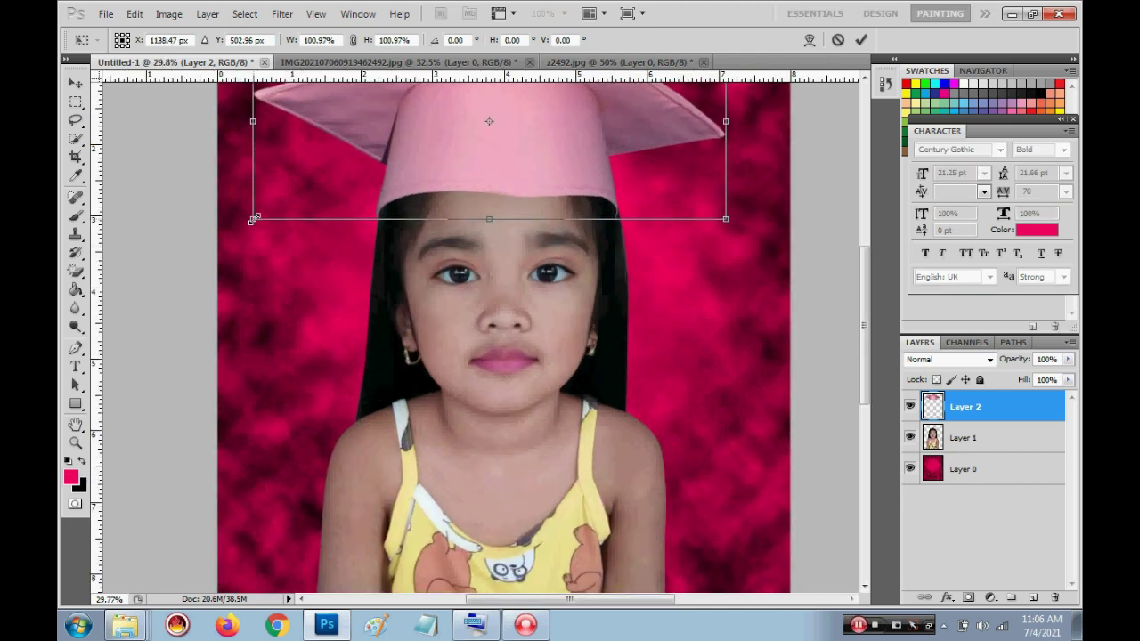
key("Return")
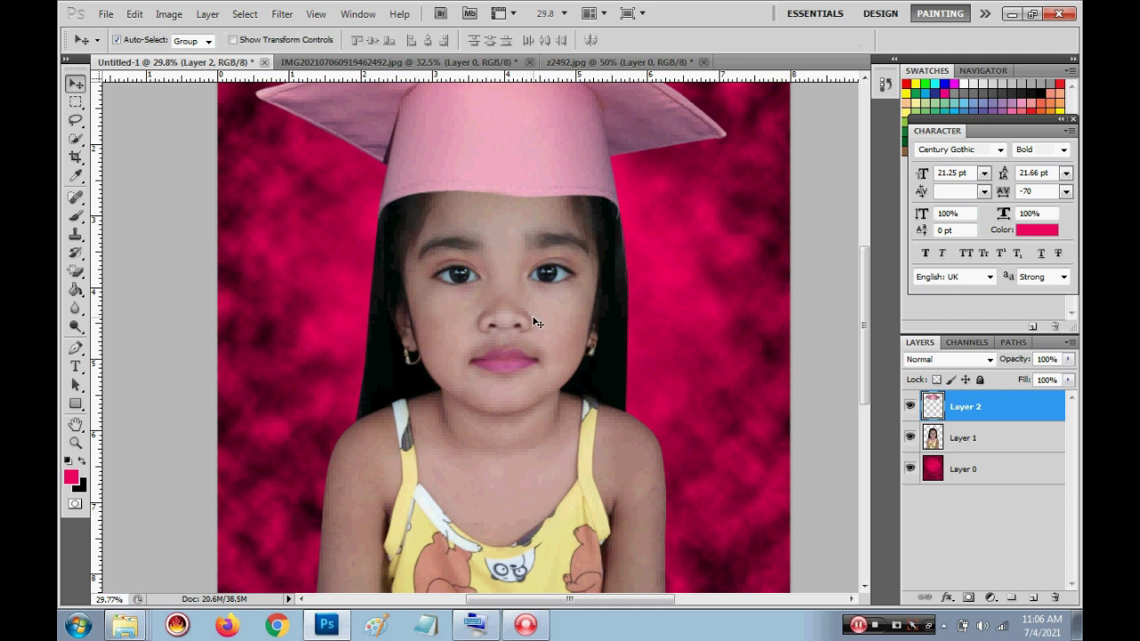
scroll(515, 318, "down", 1)
Close the cap image document without saving
scroll(515, 318, "down", 1)
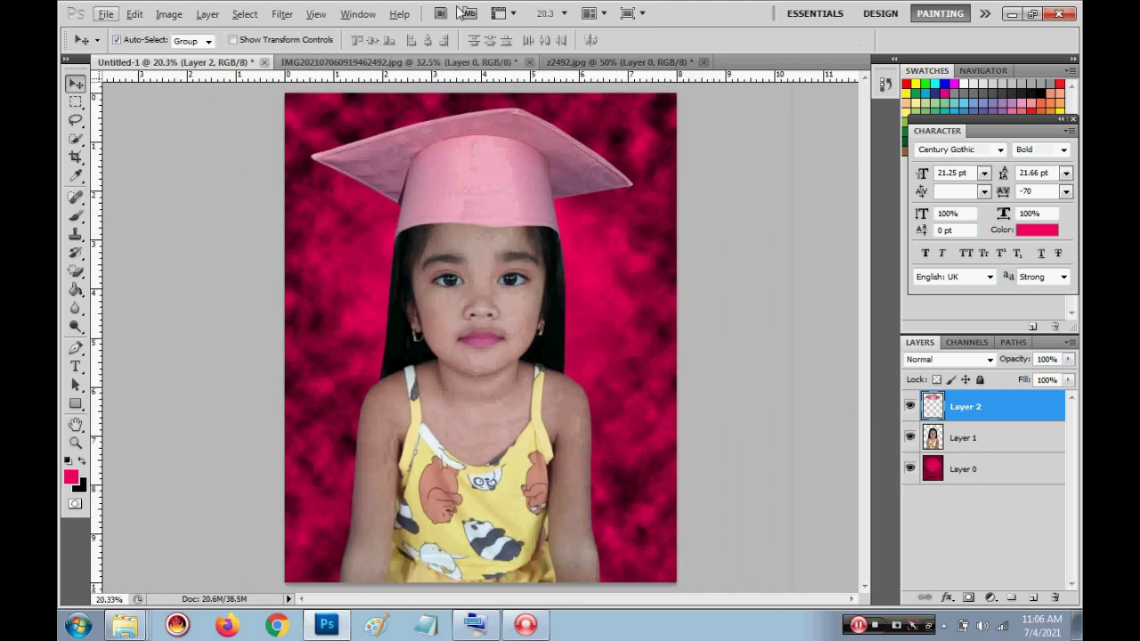
left_click(584, 63)
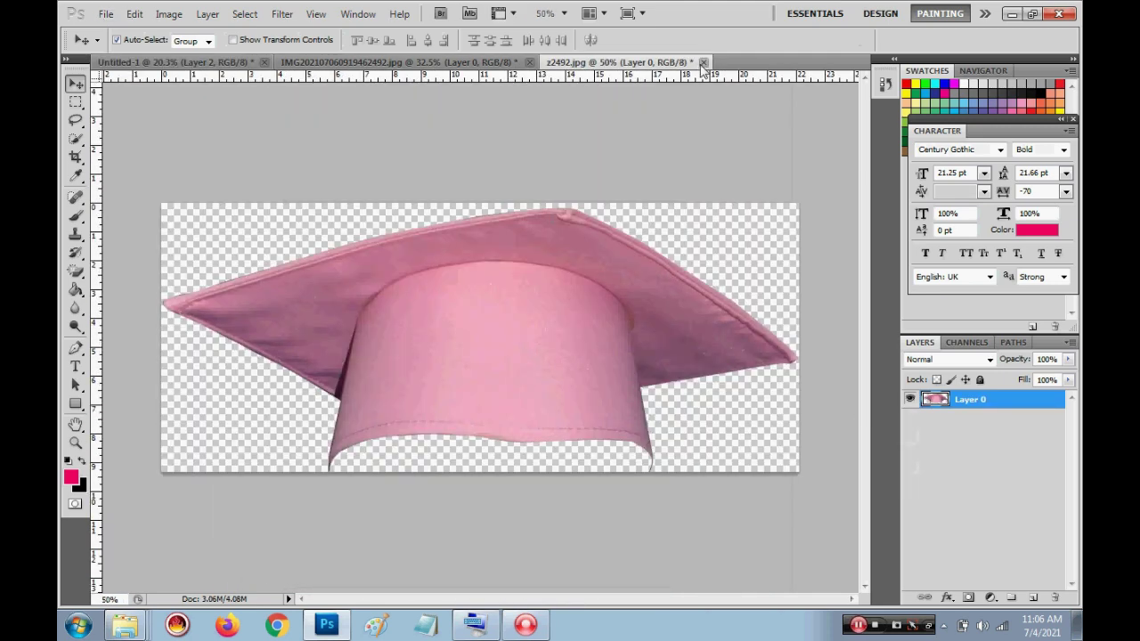
left_click(704, 62)
left_click(520, 233)
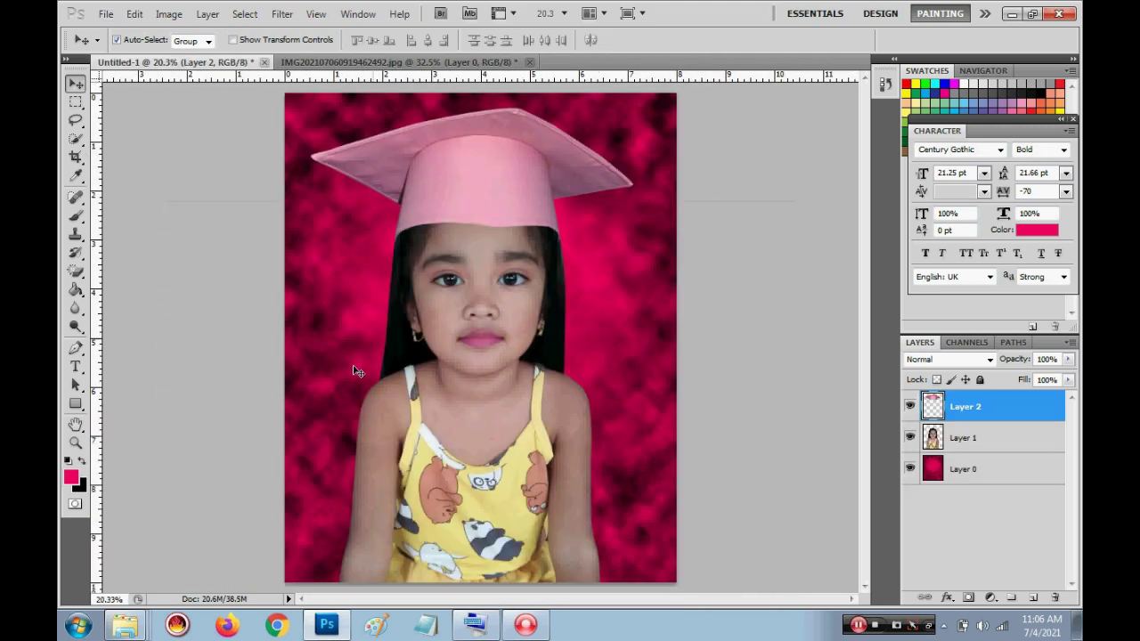
Preview gown image v, then open the 'v' smart object's contents, dismissing the save notice
left_click(133, 629)
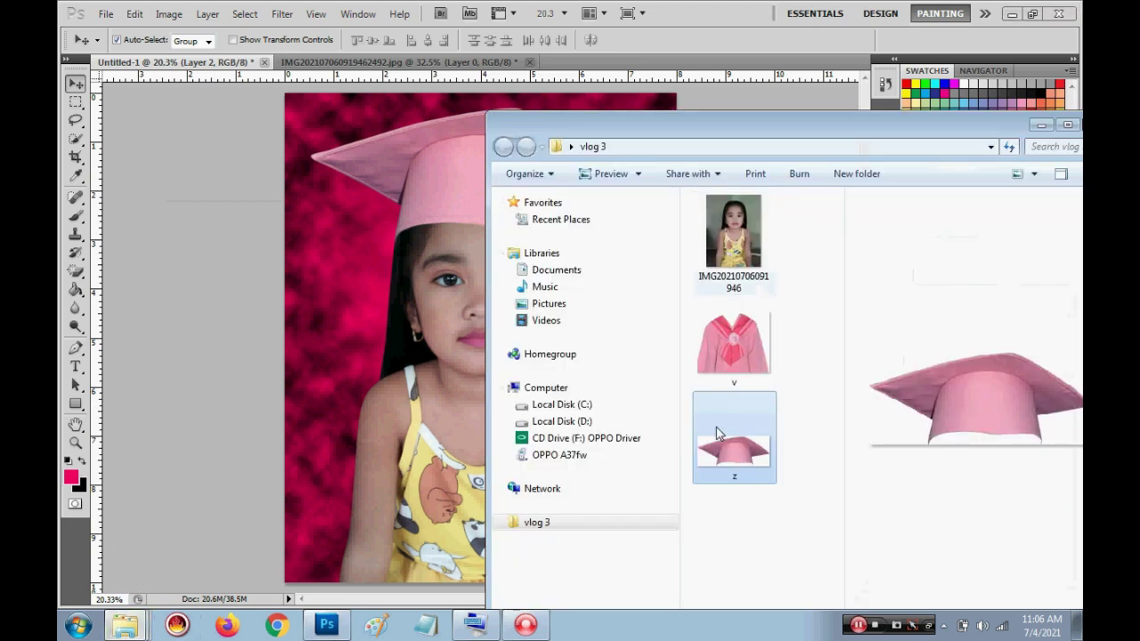
left_click(734, 343)
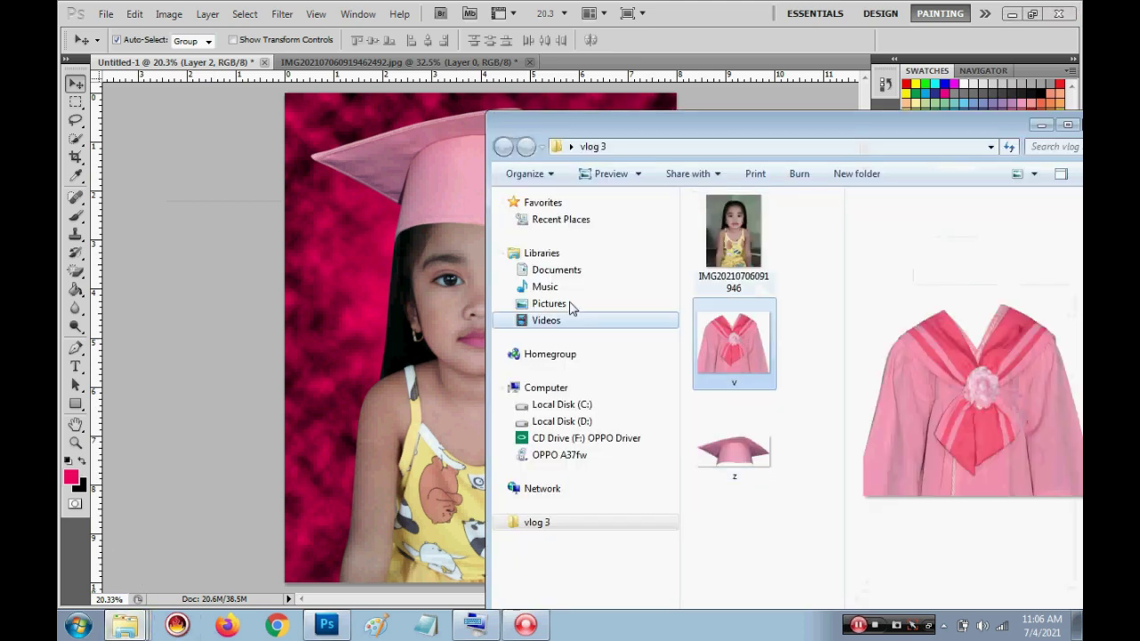
left_click(383, 270)
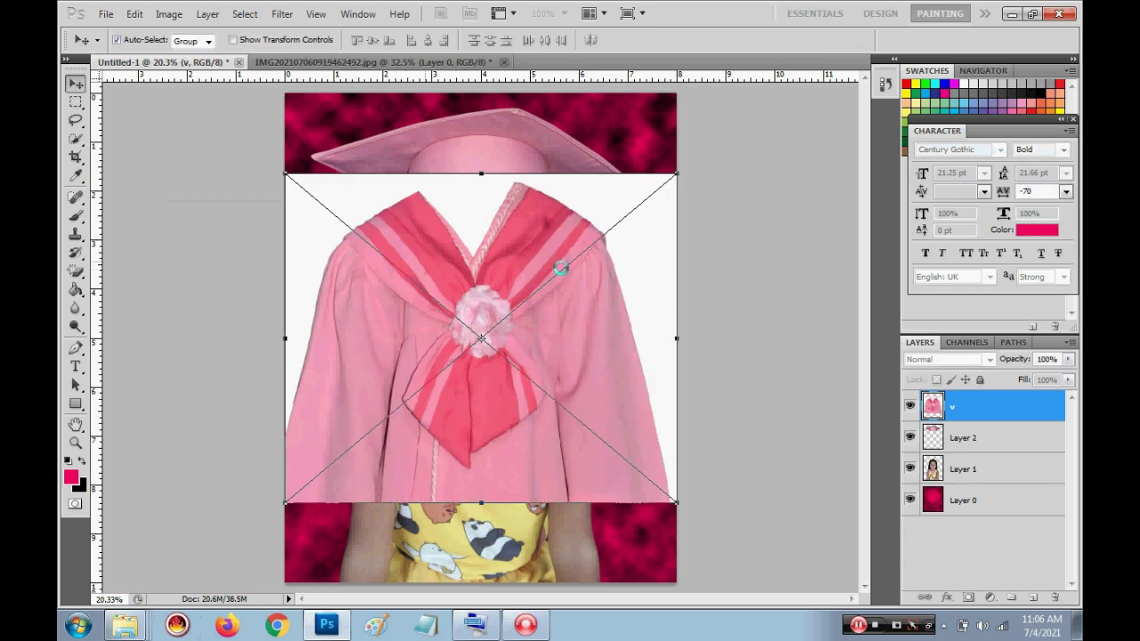
double_click(932, 407)
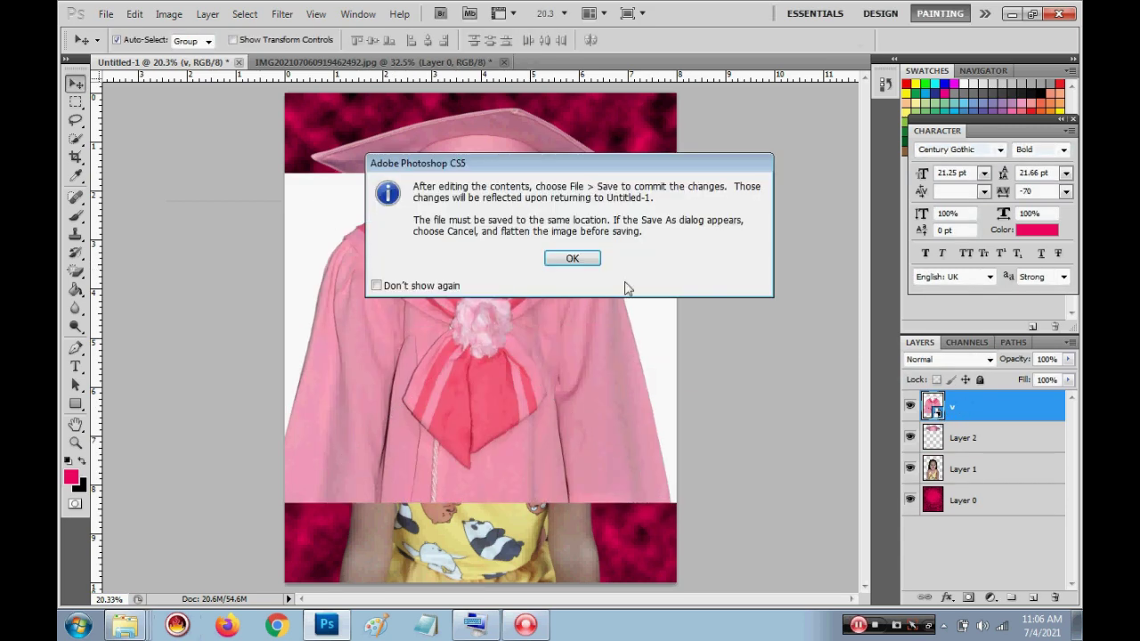
left_click(577, 253)
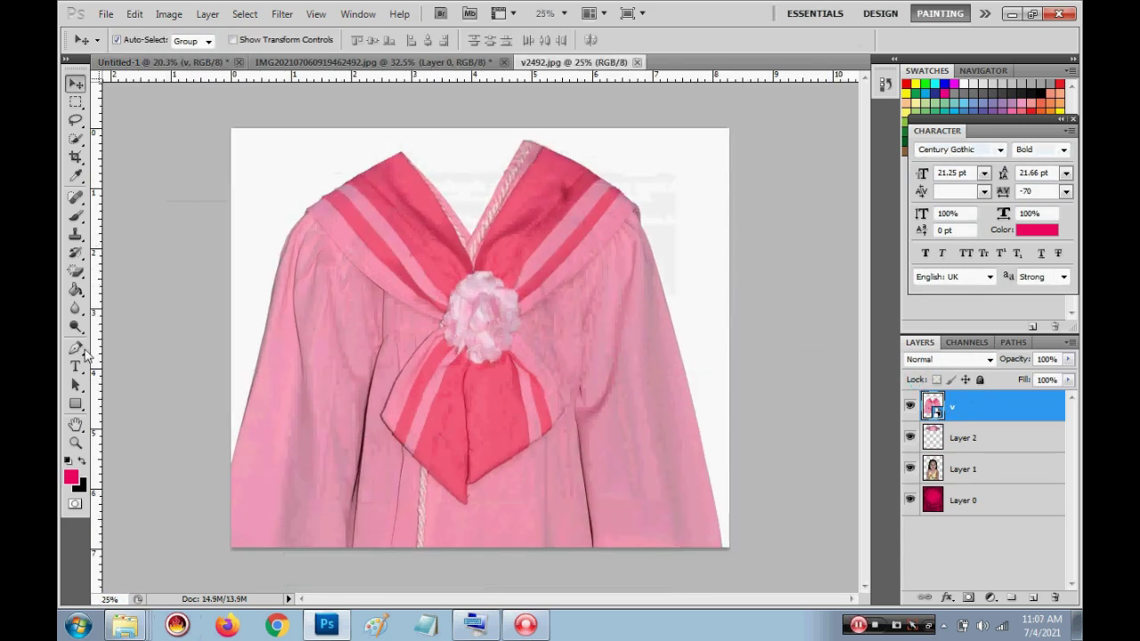
Erase the gown's white background and drag the gown into Untitled-1
left_click(77, 275)
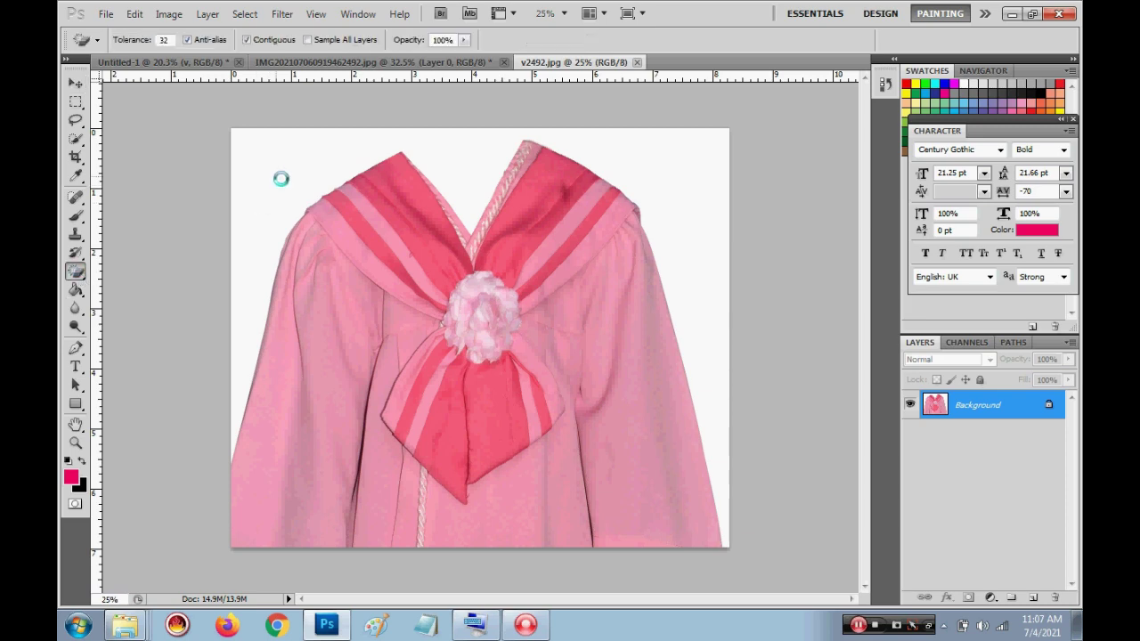
left_click(280, 179)
left_click(76, 84)
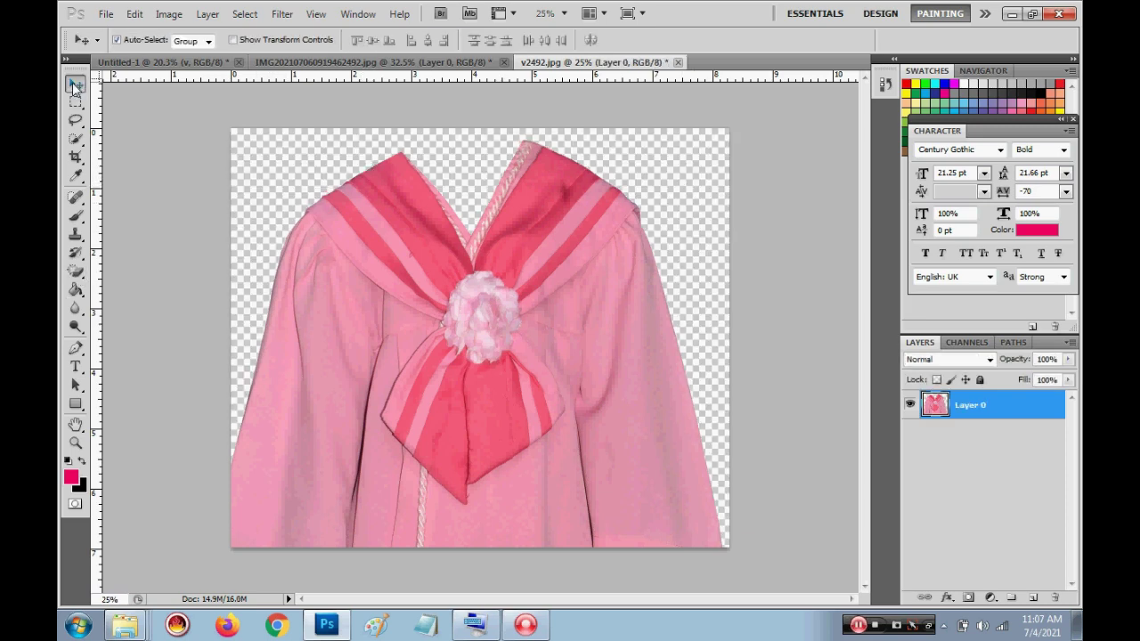
mouse_move(570, 302)
left_mouse_down()
mouse_move(198, 66)
mouse_move(526, 404)
left_mouse_up()
Delete old layer v and move Layer 3's gown down onto the girl's shoulders
left_click(550, 299)
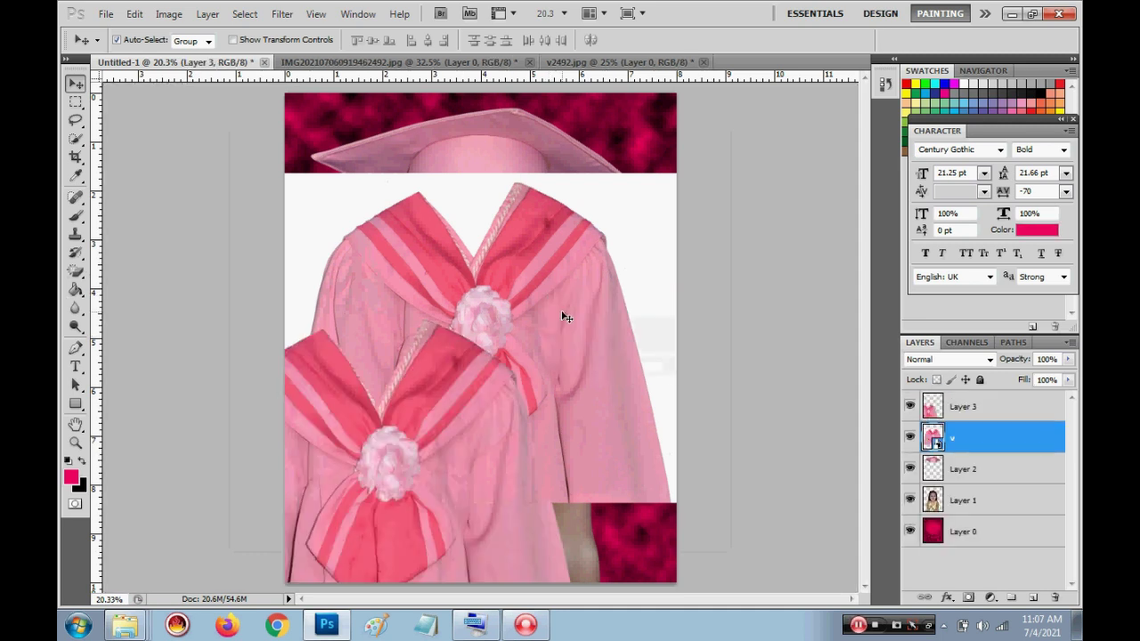
key("Delete")
right_click(455, 426)
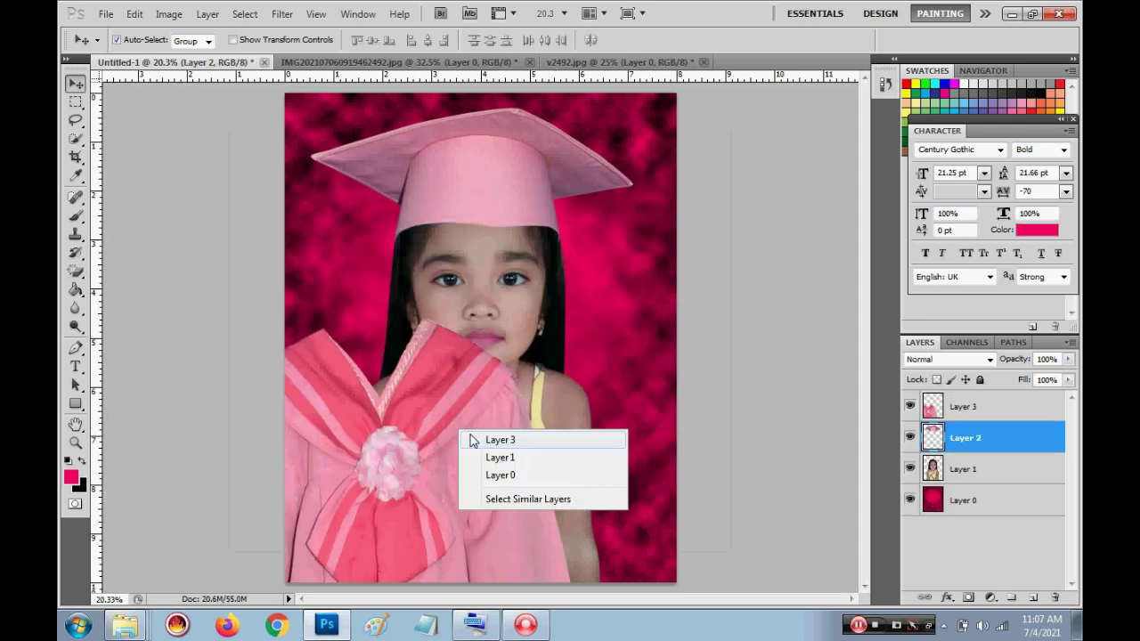
left_click(468, 440)
left_click_drag(444, 451, 537, 487)
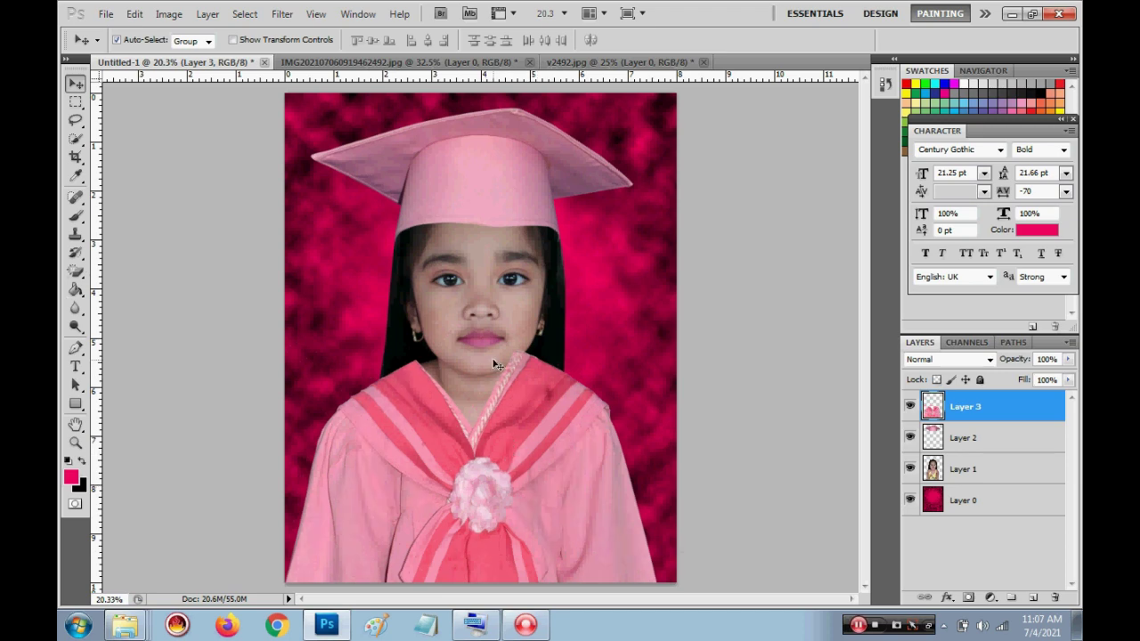
Warp Layer 3's gown, pulling the collar's top points down so it hugs the neck
scroll(497, 365, "up", 3)
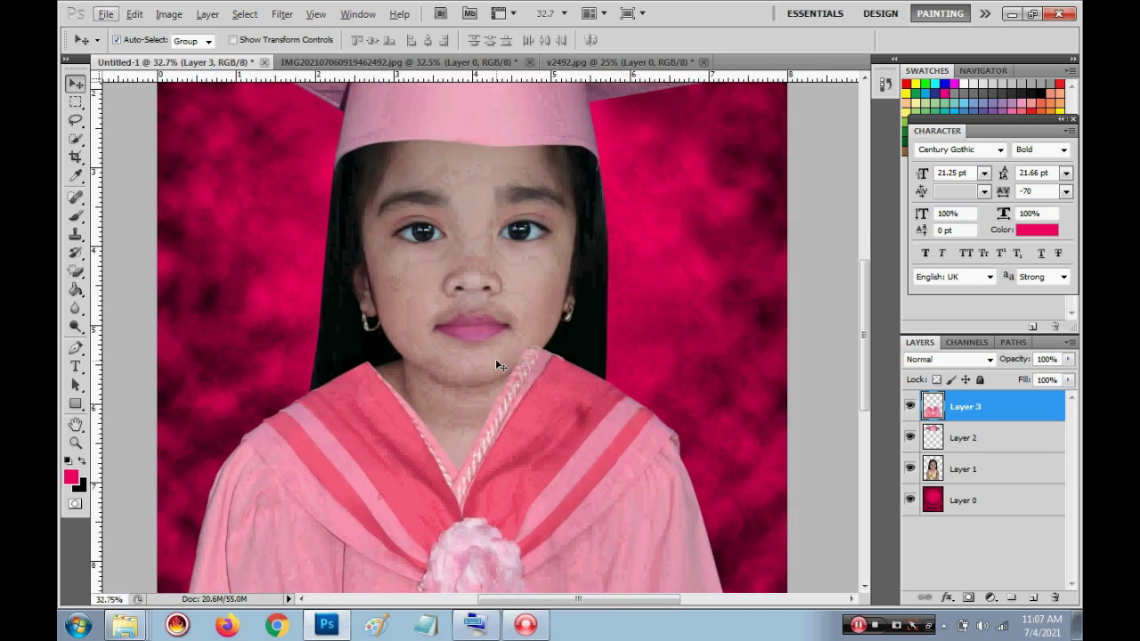
scroll(500, 365, "down", 2)
scroll(522, 476, "down", 2)
scroll(522, 460, "up", 1)
scroll(527, 442, "up", 1)
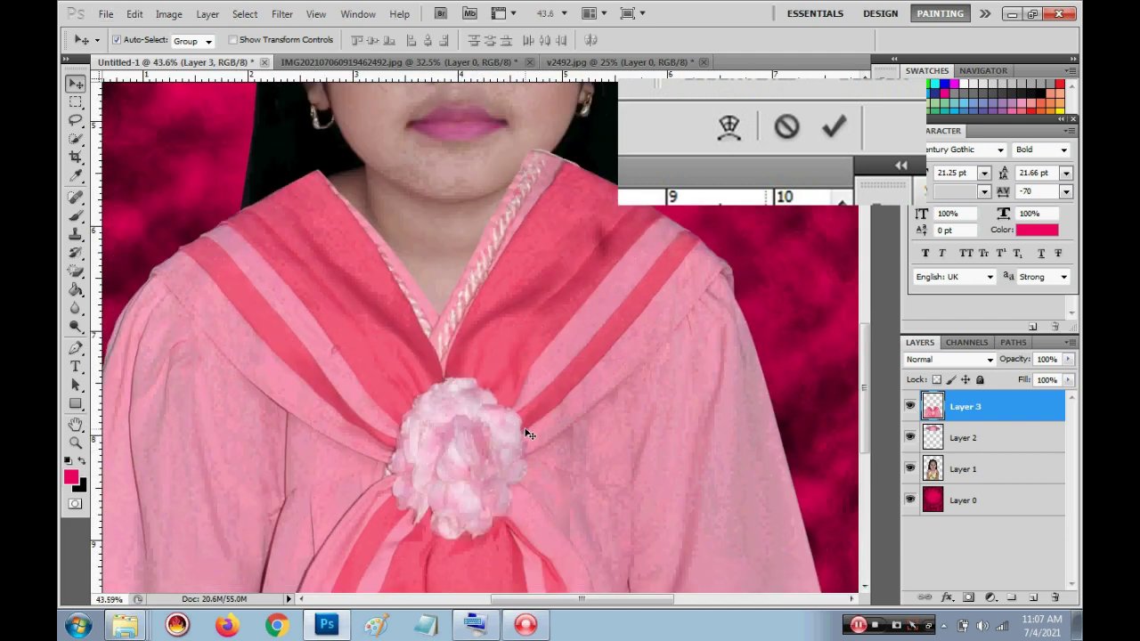
scroll(527, 434, "up", 2)
right_click(369, 401)
left_click(392, 407)
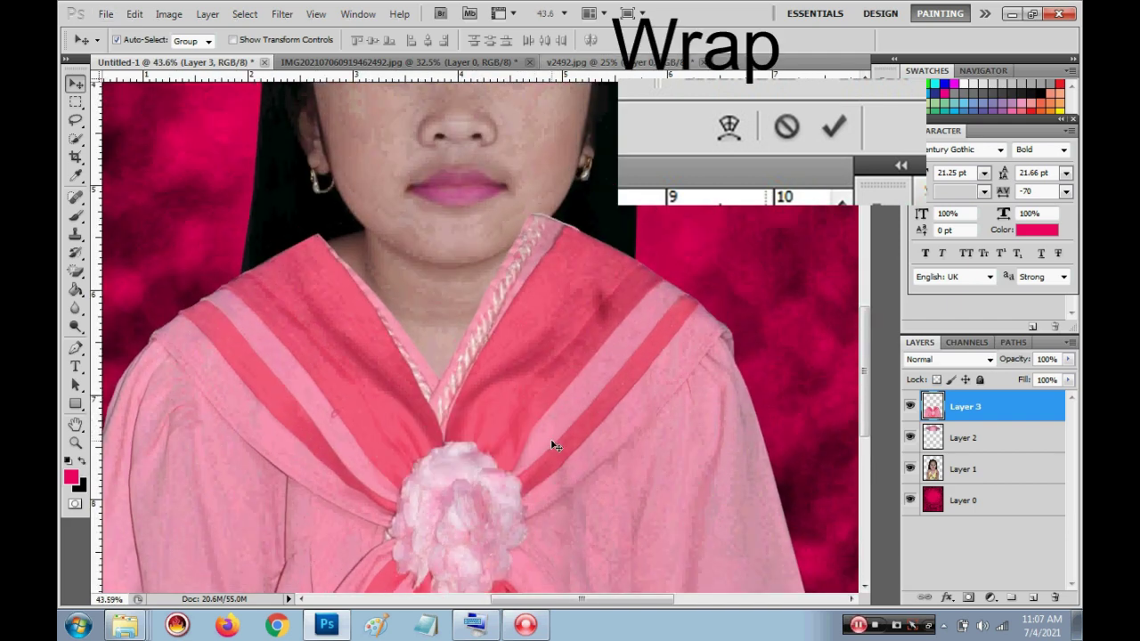
key("ctrl+t")
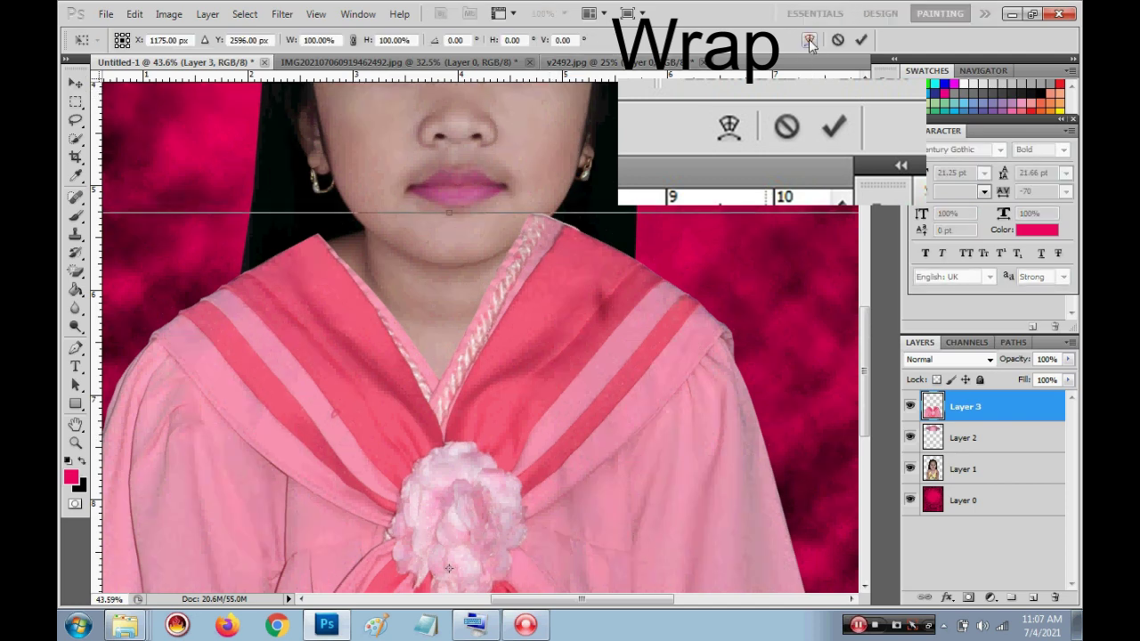
left_click(809, 41)
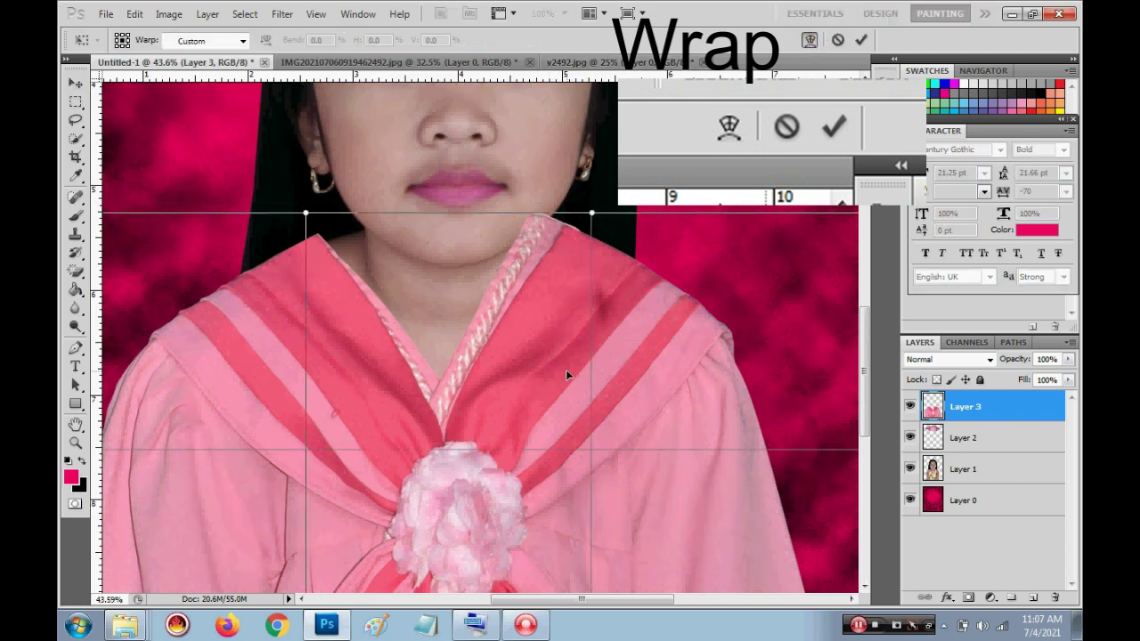
left_click_drag(521, 330, 519, 341)
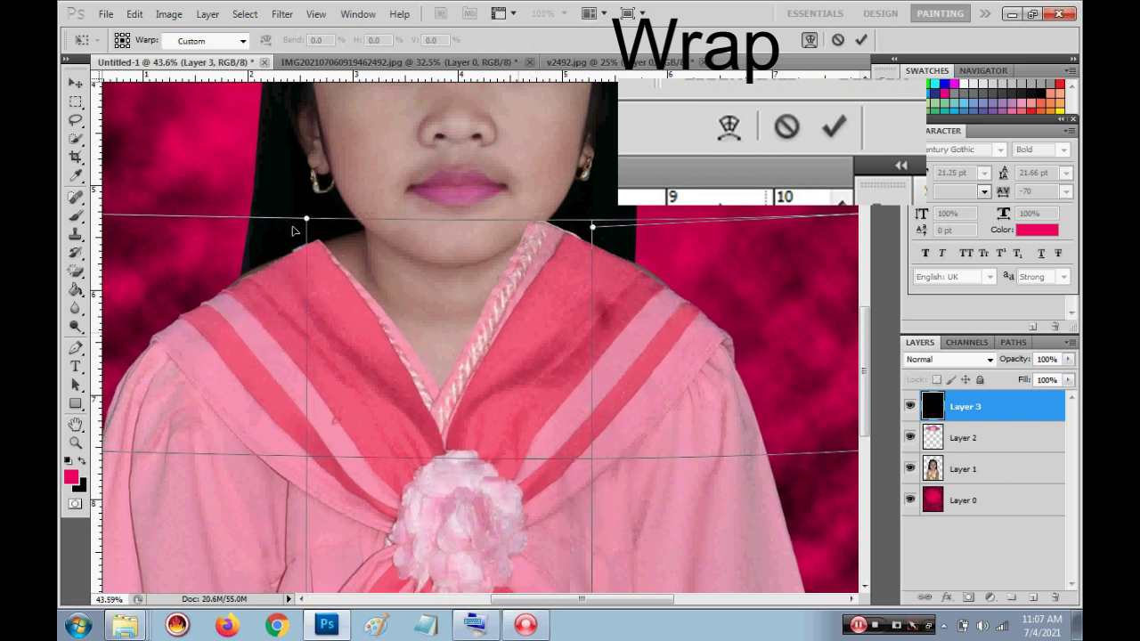
left_click_drag(304, 237, 309, 219)
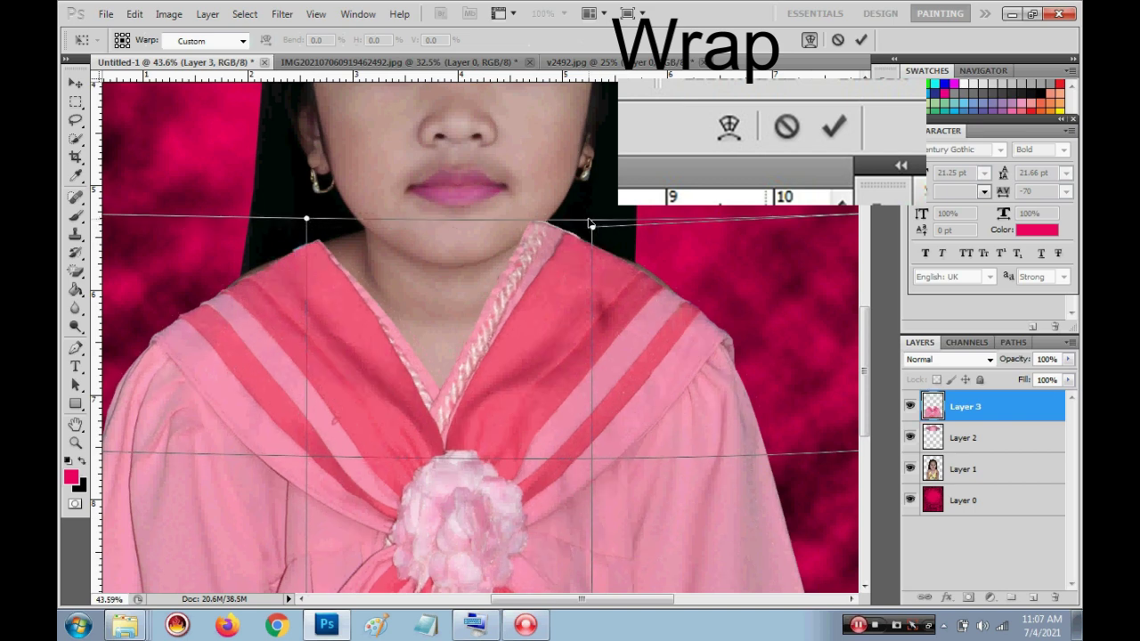
left_click_drag(594, 226, 610, 247)
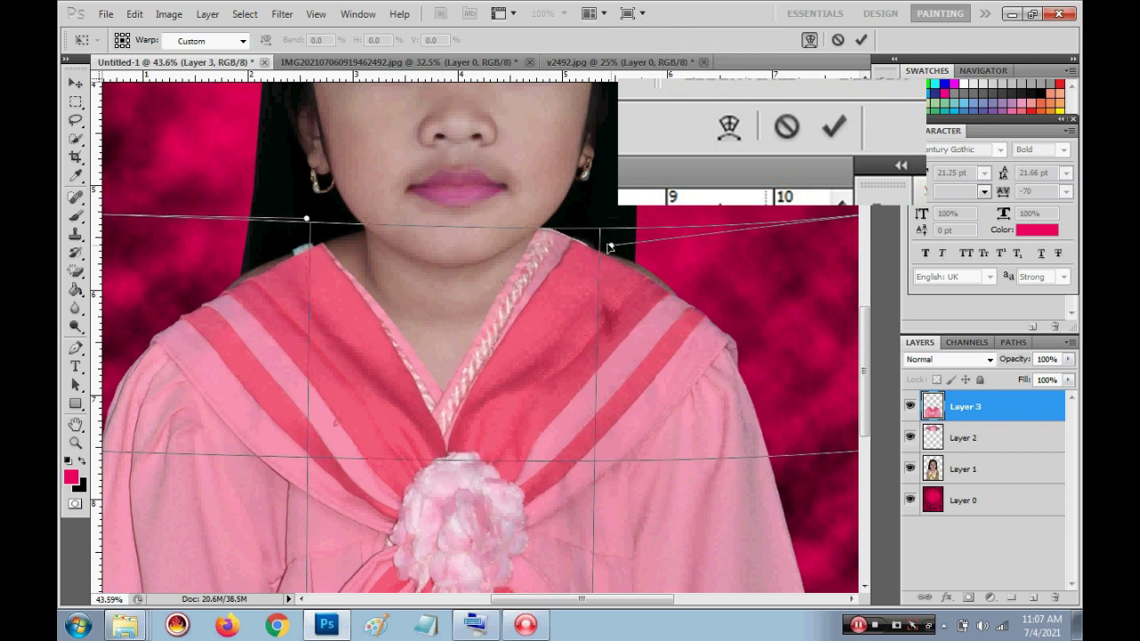
left_click_drag(307, 223, 296, 222)
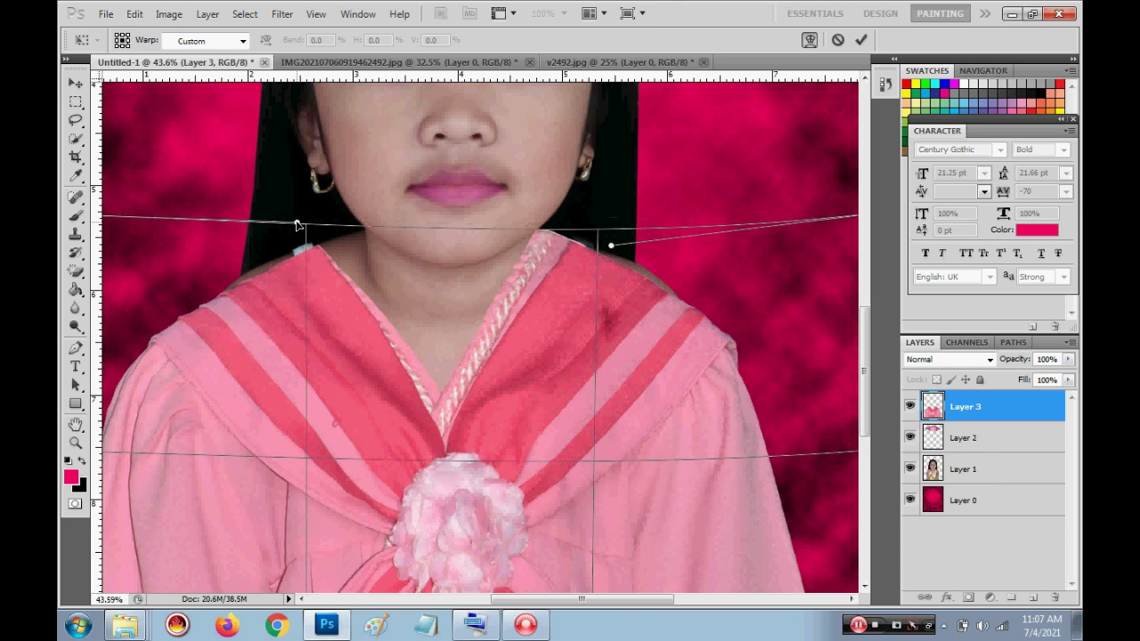
key("Return")
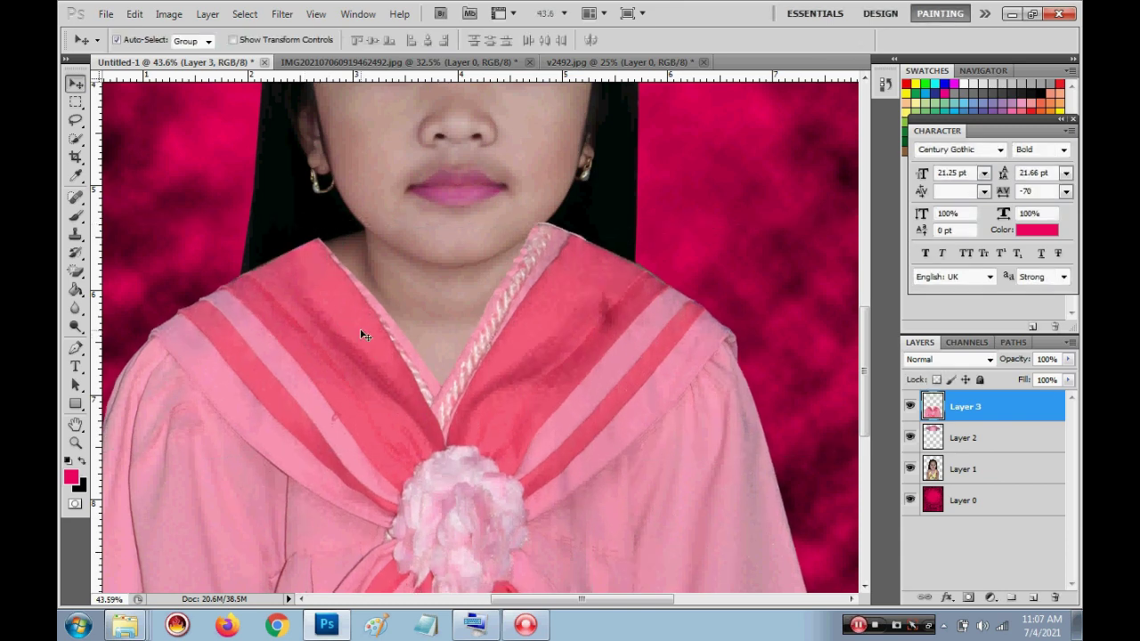
Stretch the gown slightly wider with Free Transform
key("ctrl+t")
key("ctrl+minus")
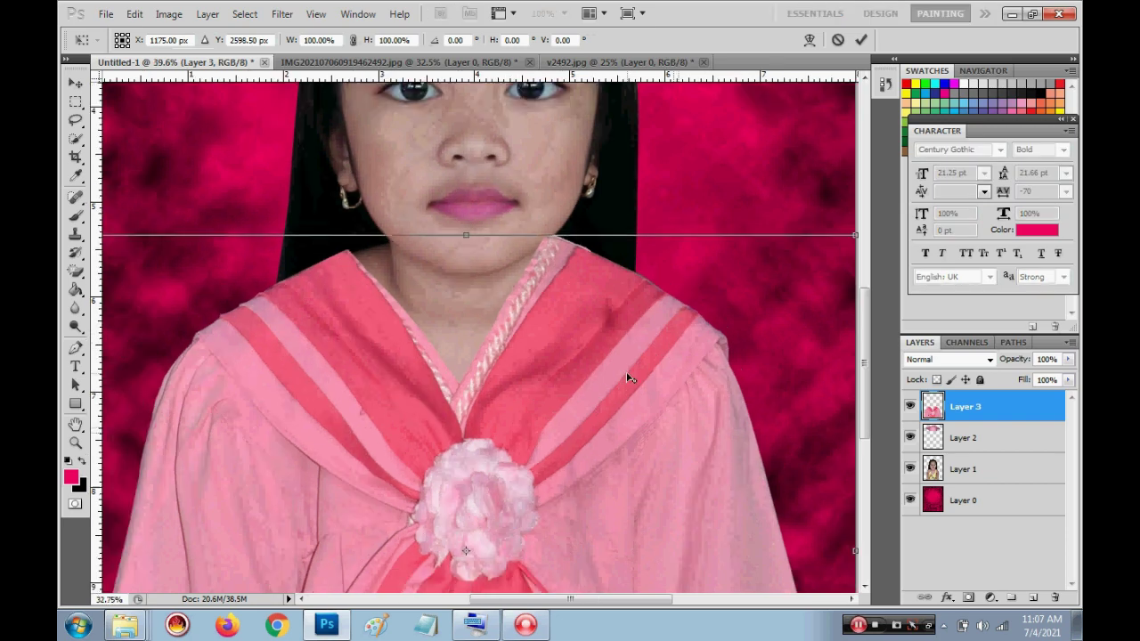
scroll(628, 379, "down", 3)
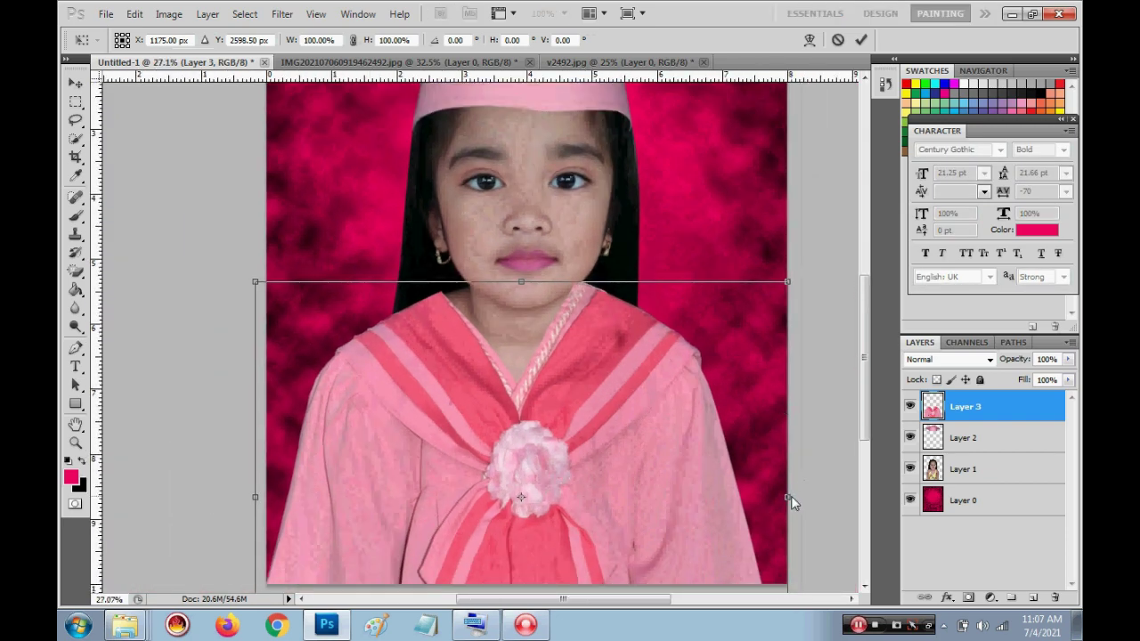
left_click_drag(785, 496, 800, 497)
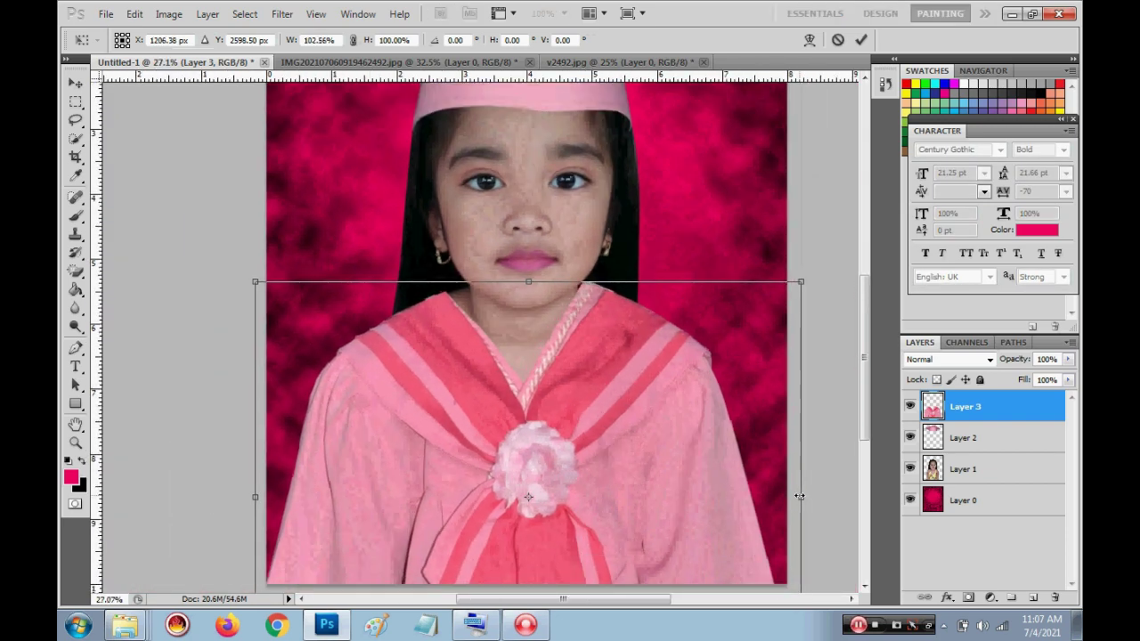
Warp the gown's collar edges so the shoulders tuck beneath the girl's hair
left_click(810, 39)
scroll(580, 393, "up", 2)
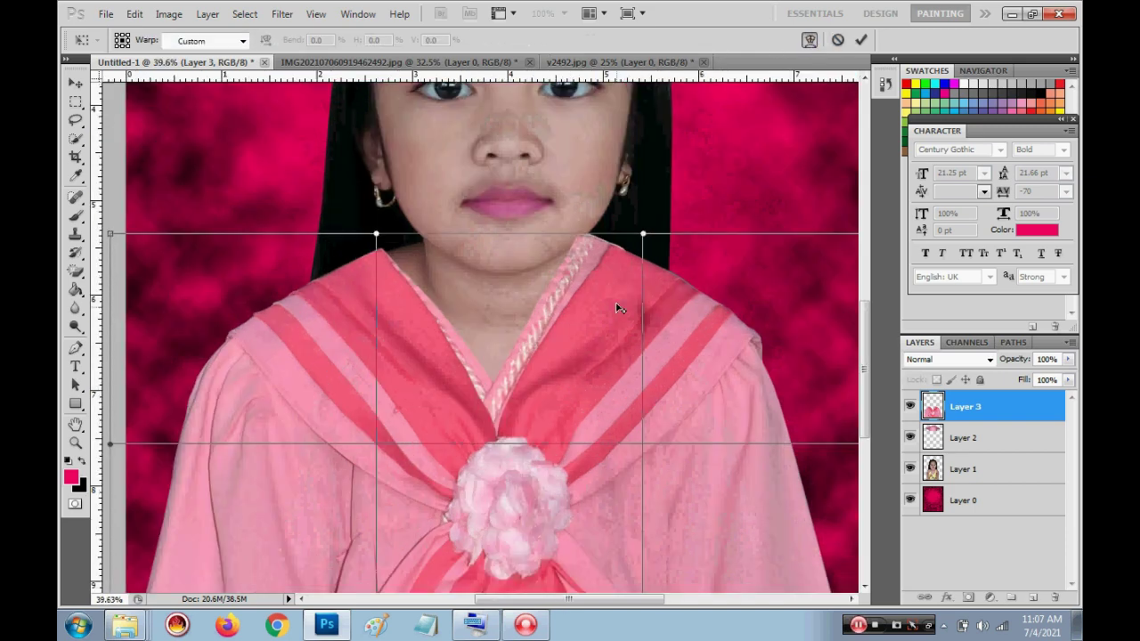
scroll(623, 285, "up", 1)
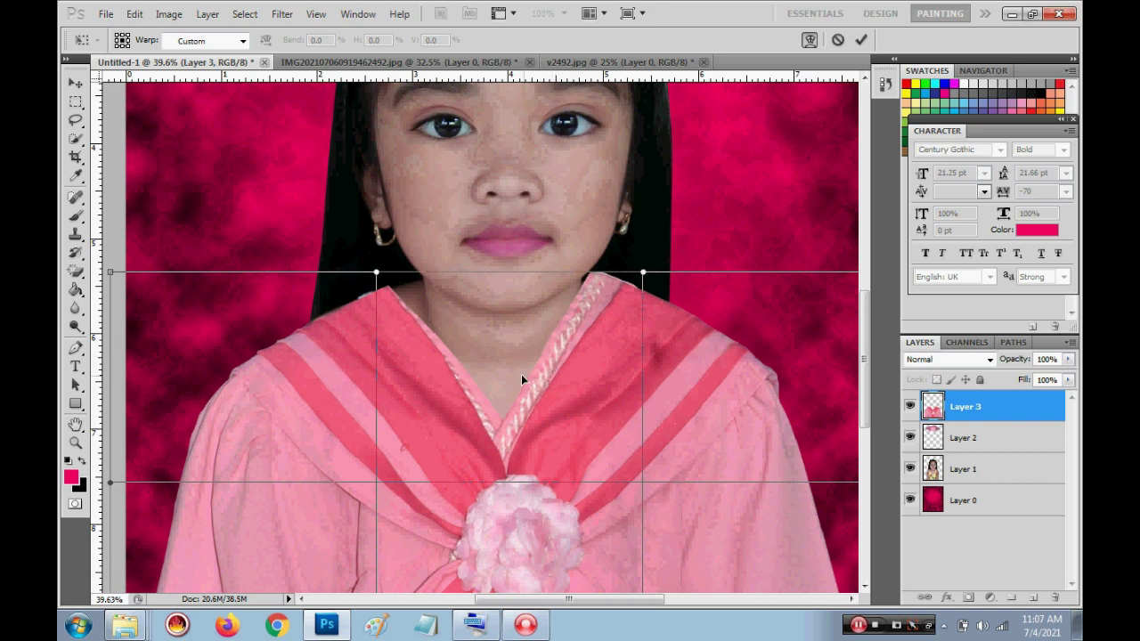
left_click_drag(522, 379, 516, 376)
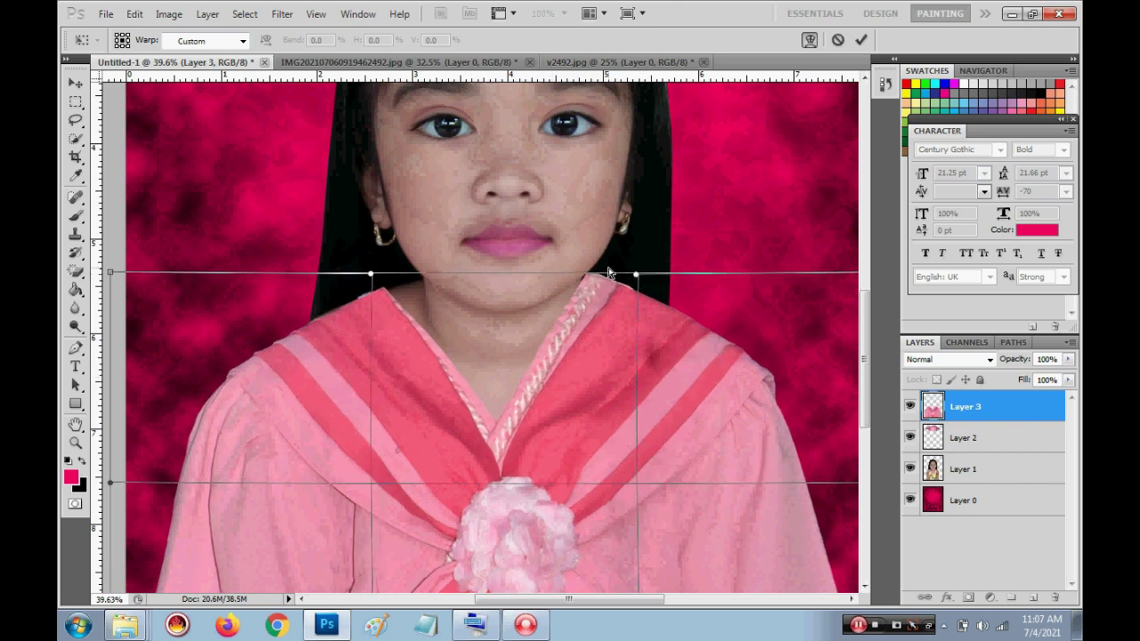
left_click_drag(641, 277, 646, 288)
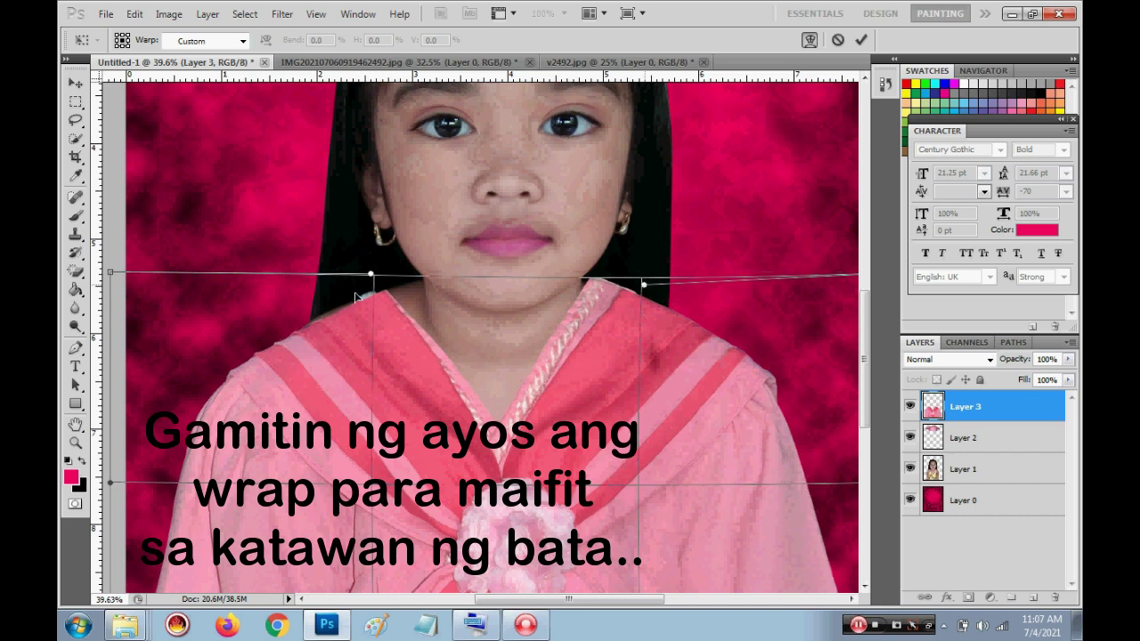
left_click_drag(369, 277, 356, 279)
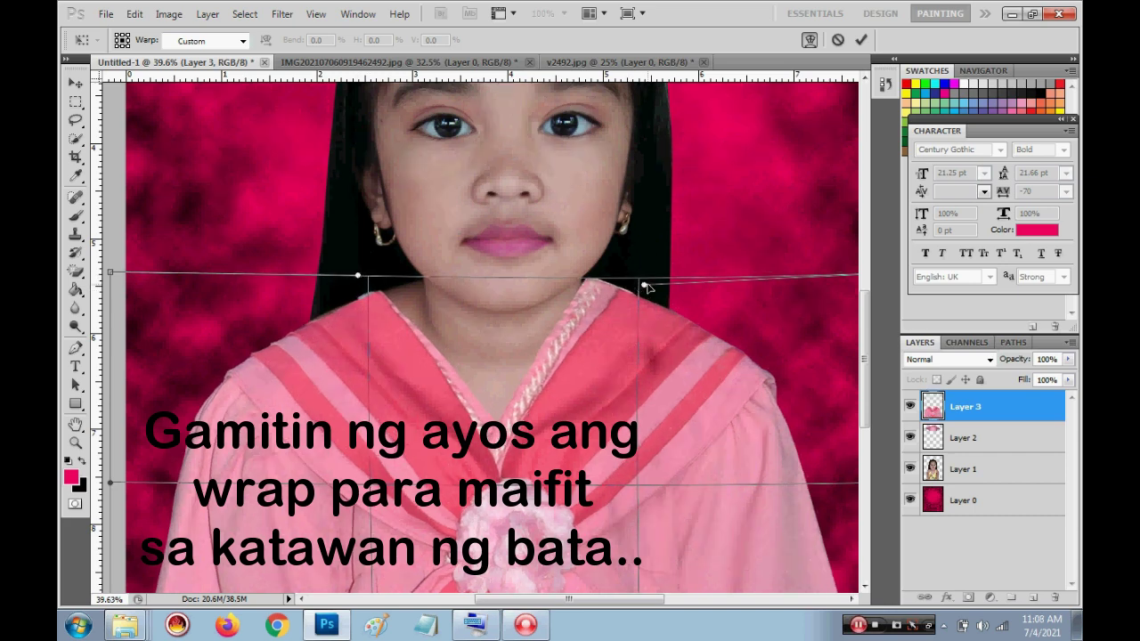
left_click_drag(644, 283, 643, 295)
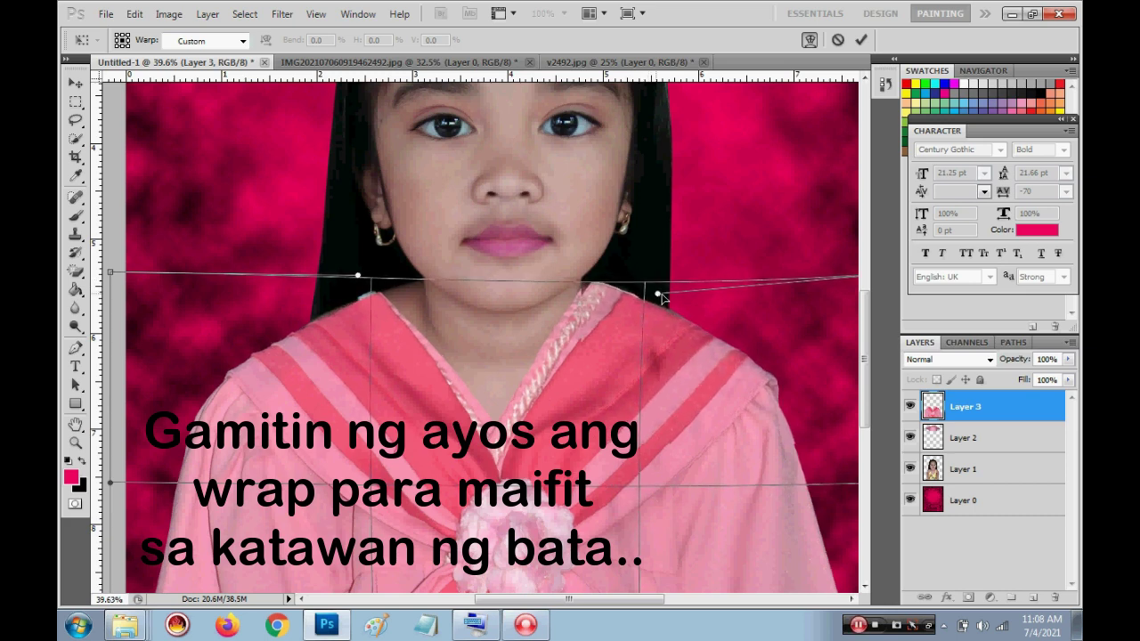
left_click_drag(643, 295, 665, 299)
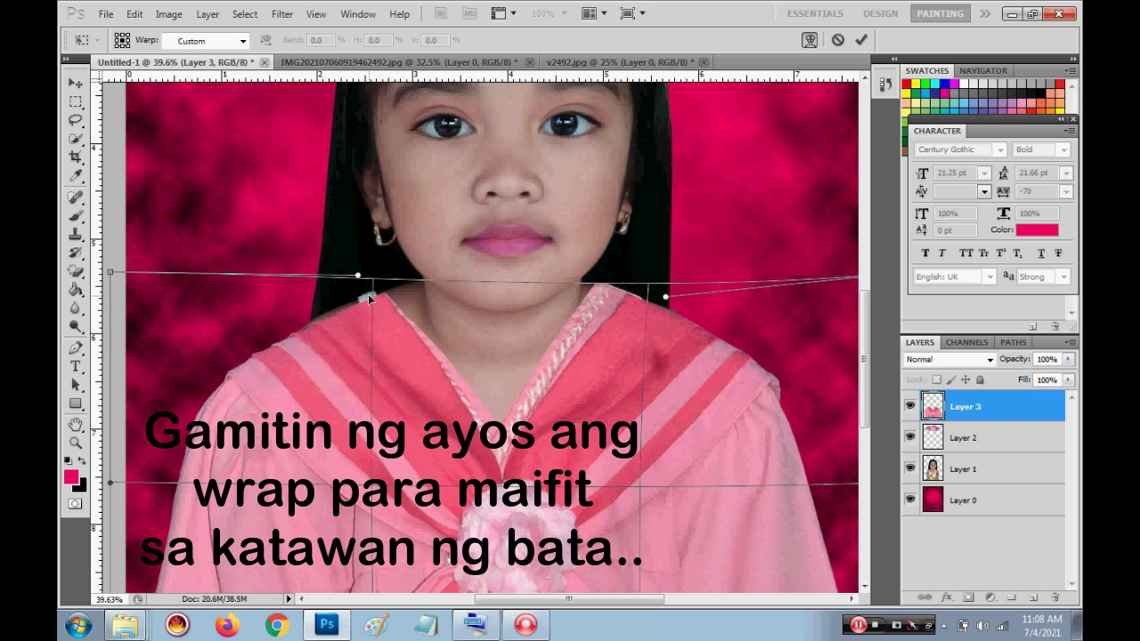
left_click_drag(358, 278, 348, 282)
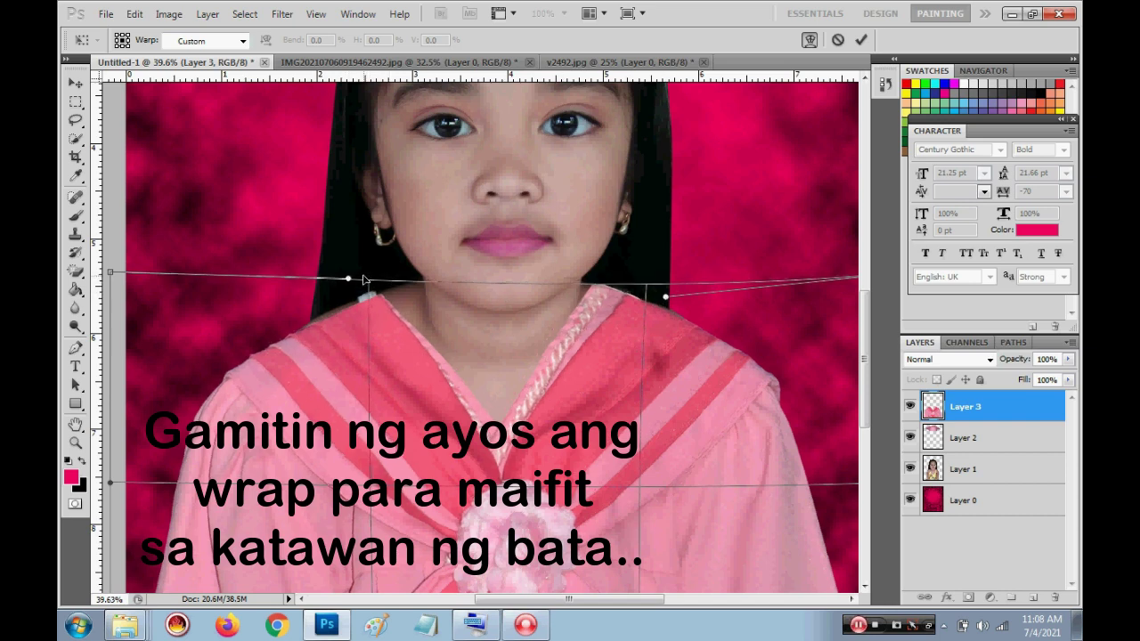
left_click_drag(348, 280, 340, 274)
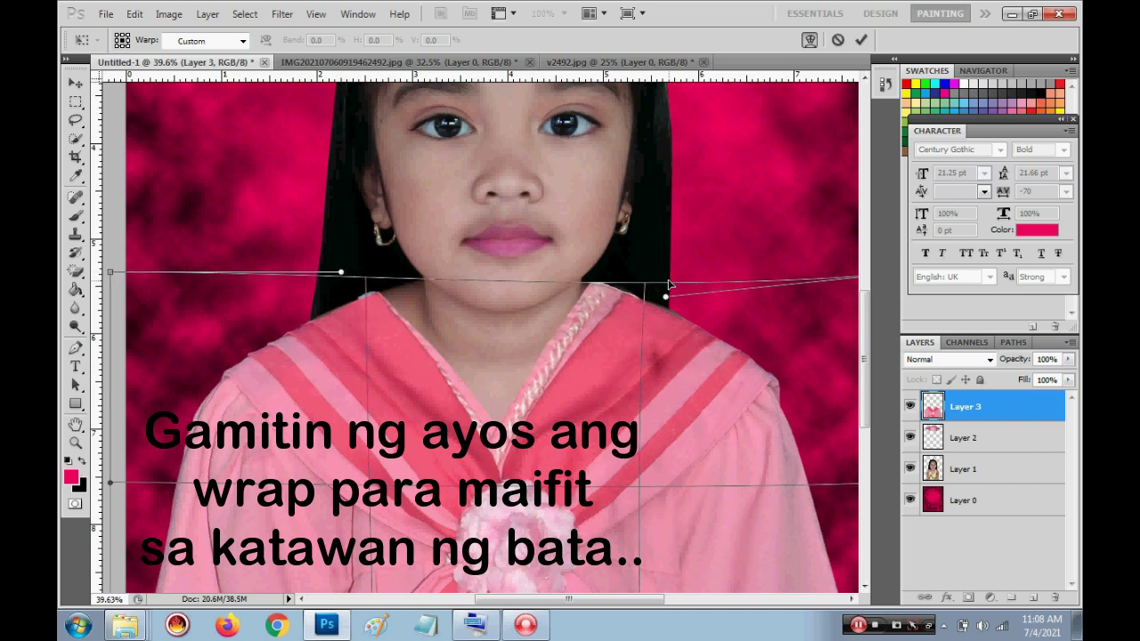
key("Return")
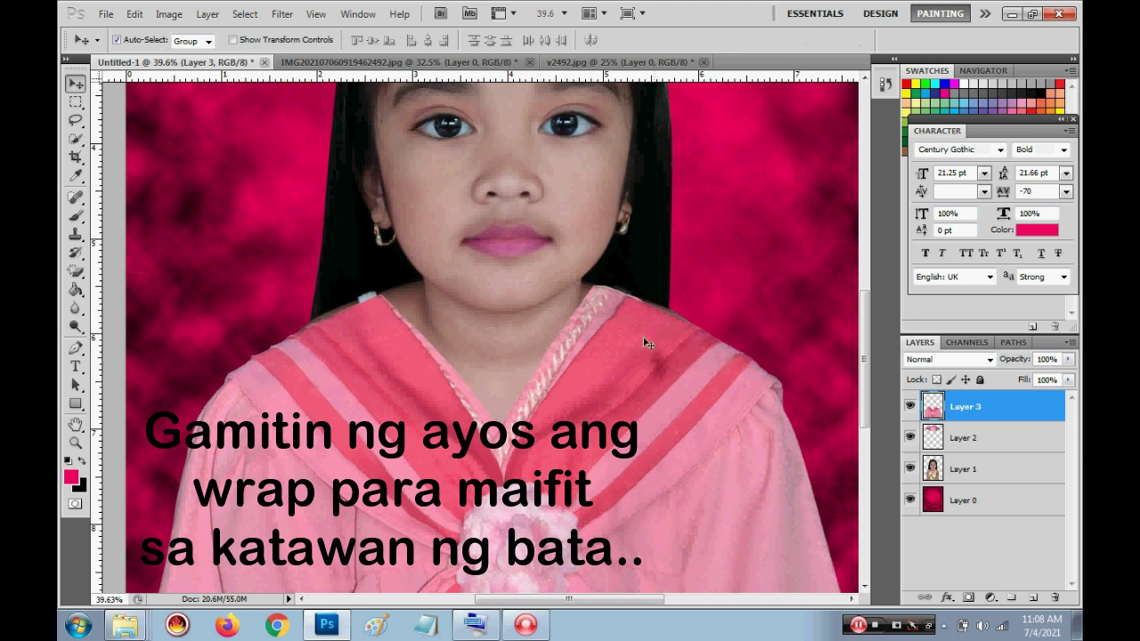
Warp the toga's left collar up and outward
right_click(361, 340)
left_click(383, 349)
key("ctrl+t")
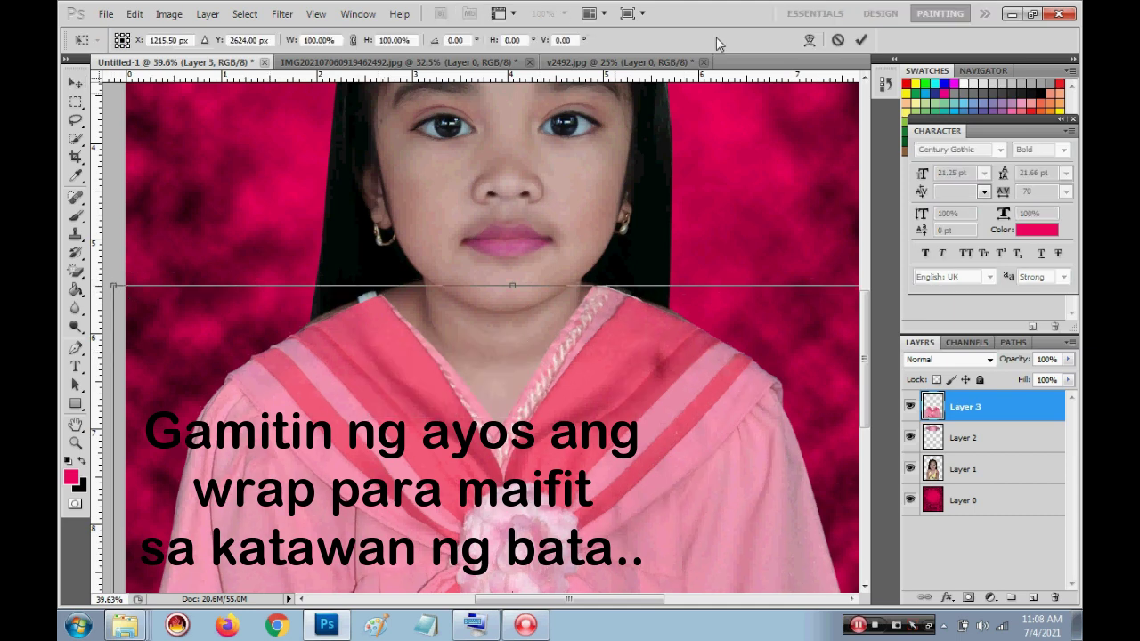
left_click(810, 39)
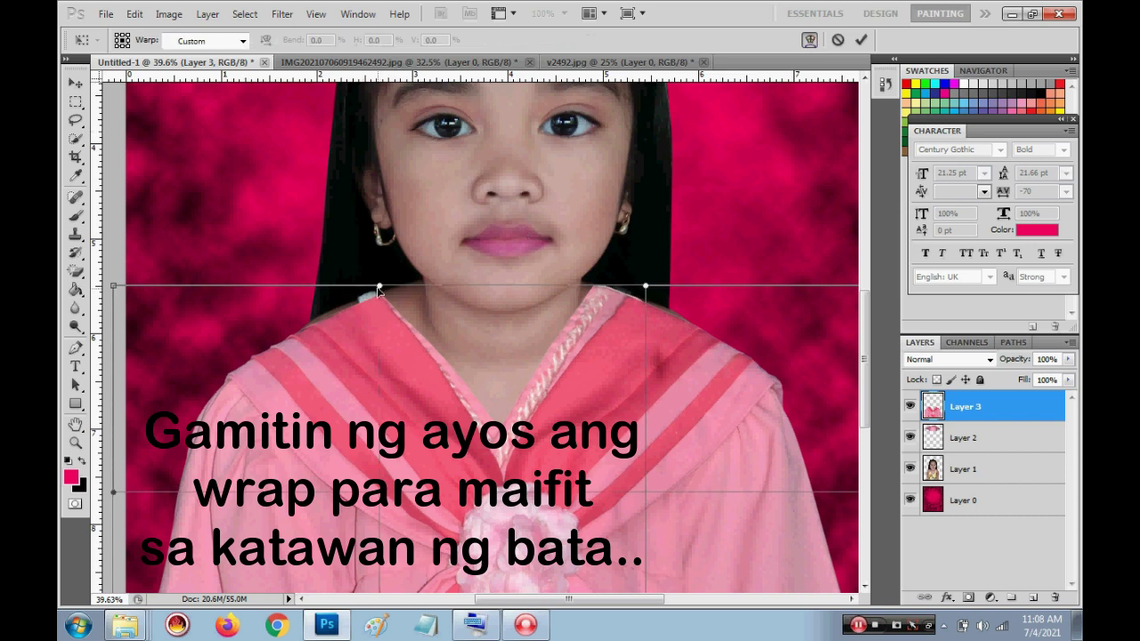
left_click_drag(378, 288, 365, 283)
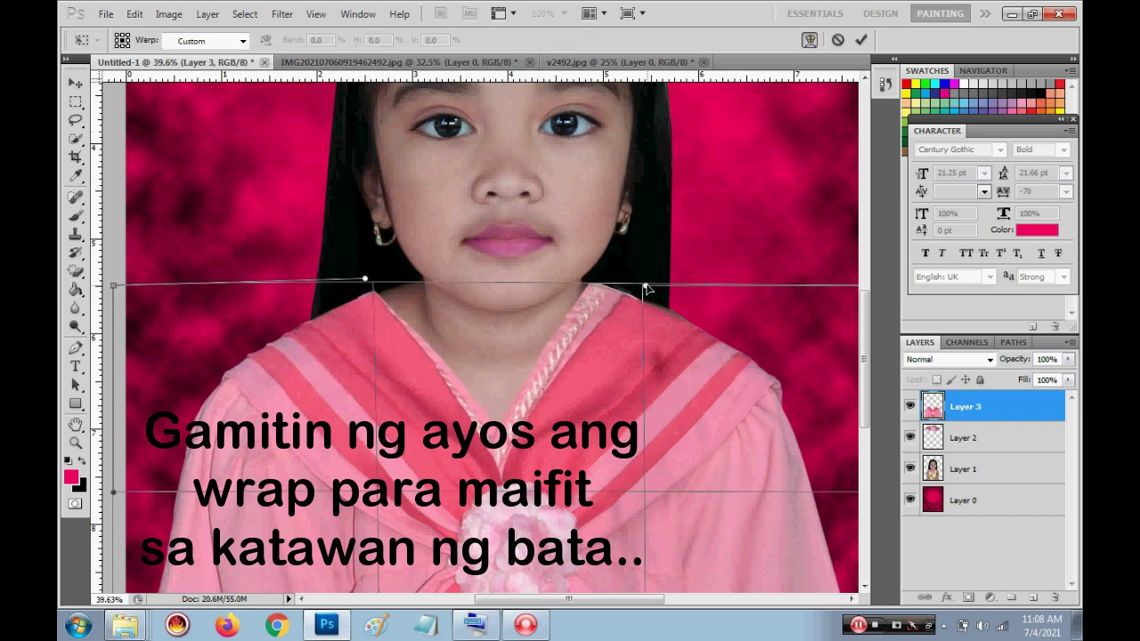
key("Return")
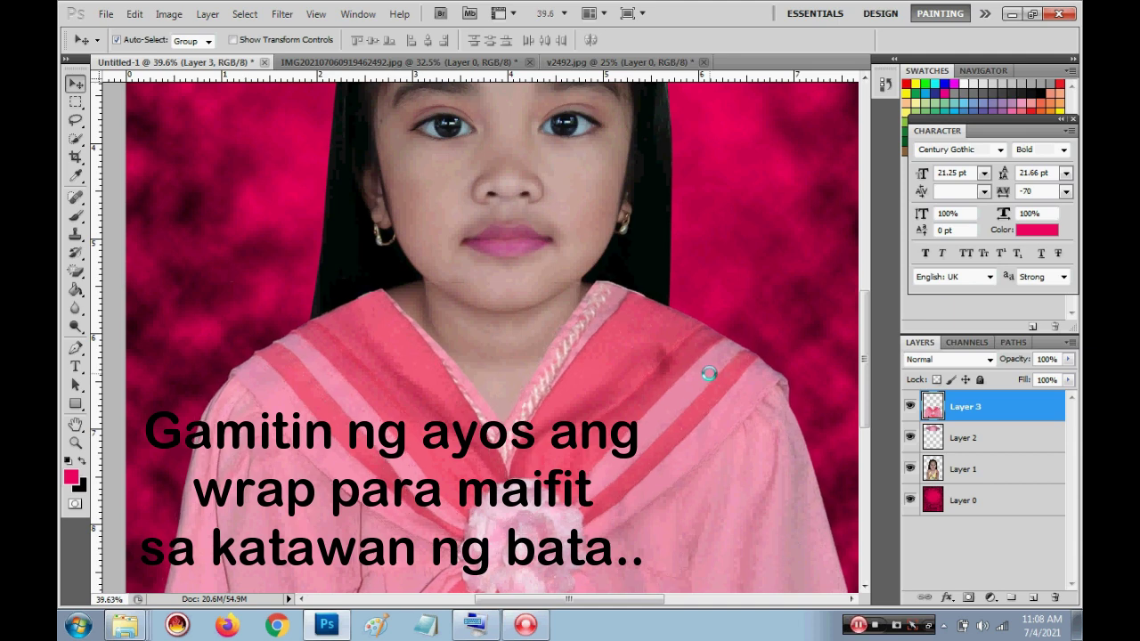
Move the photo down and warp the toga's collar points again to fit the shoulders
left_click_drag(726, 417, 720, 442)
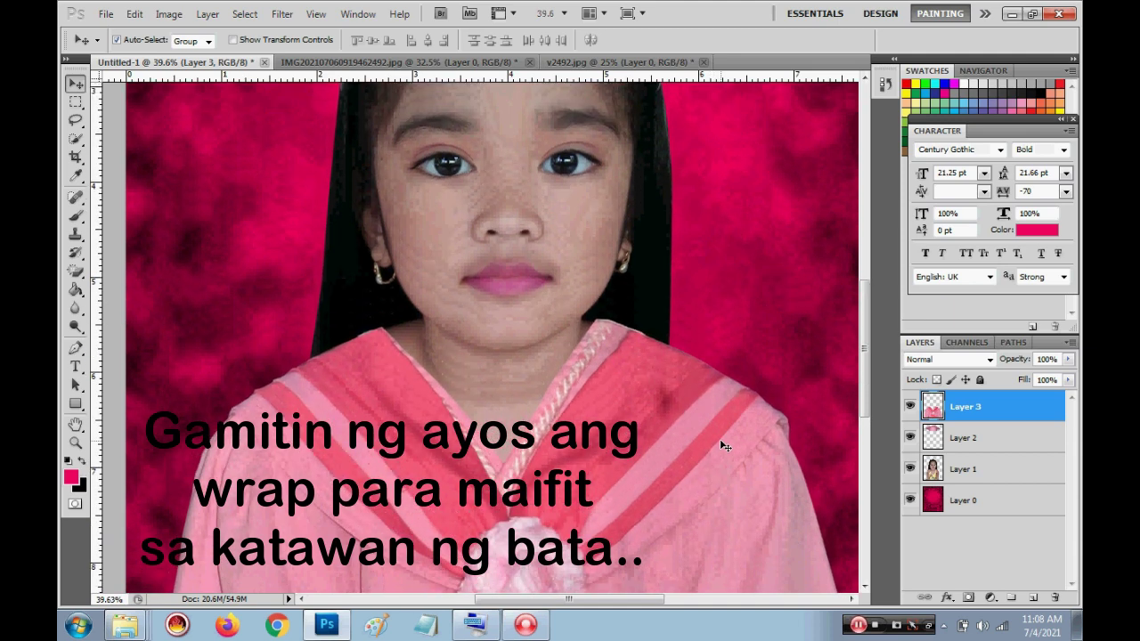
key("ctrl+t")
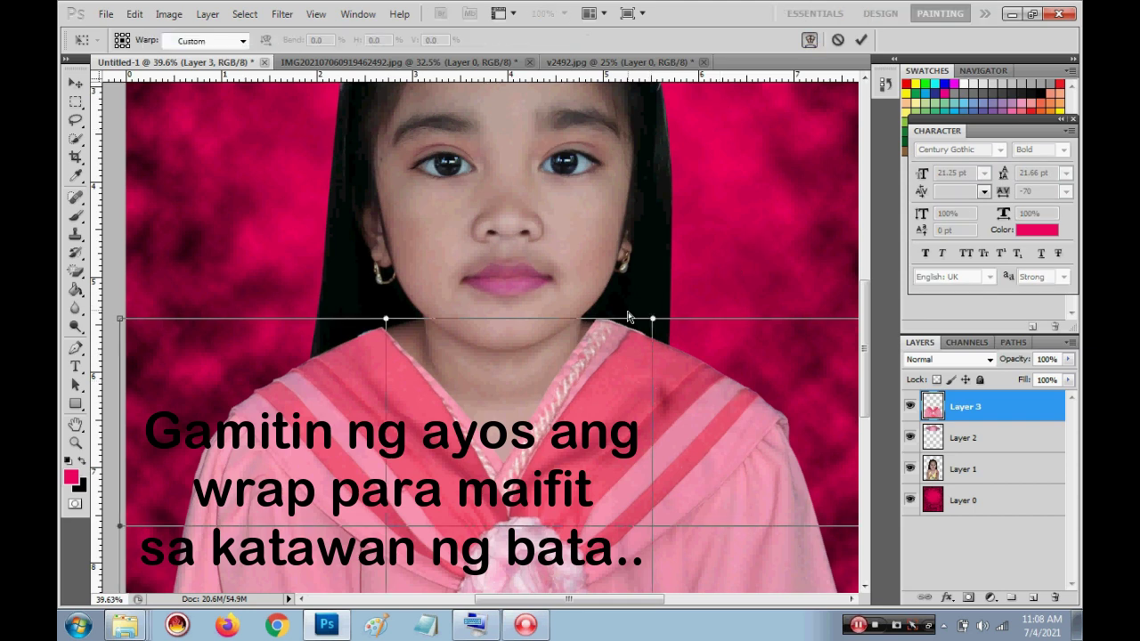
left_click_drag(653, 320, 653, 327)
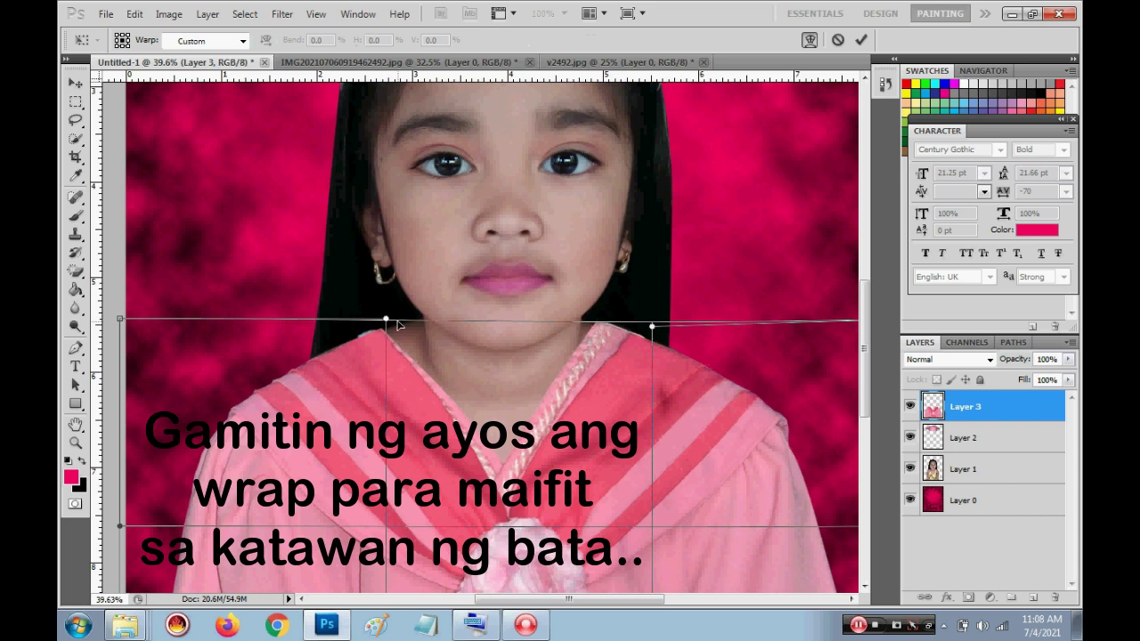
left_click_drag(380, 327, 369, 330)
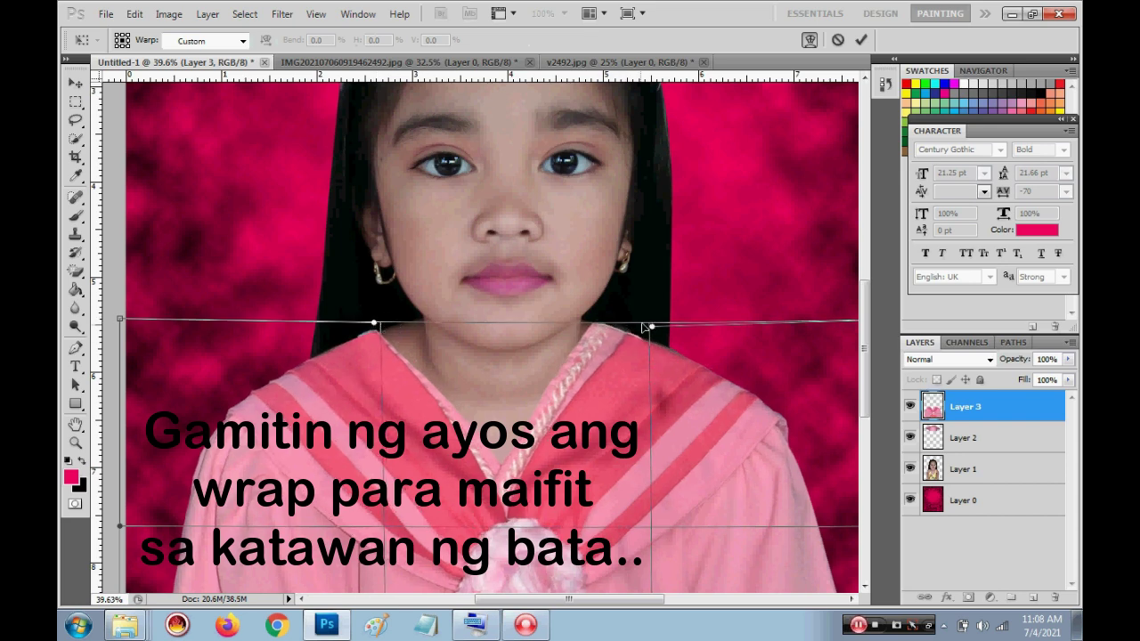
left_click_drag(656, 325, 664, 325)
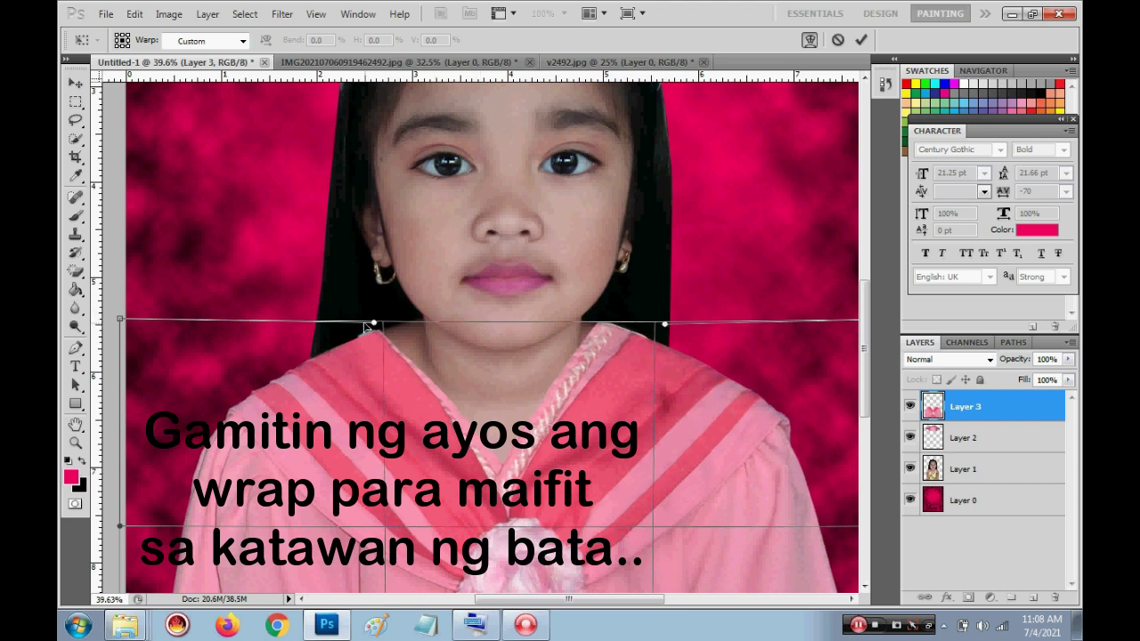
left_click_drag(367, 324, 369, 320)
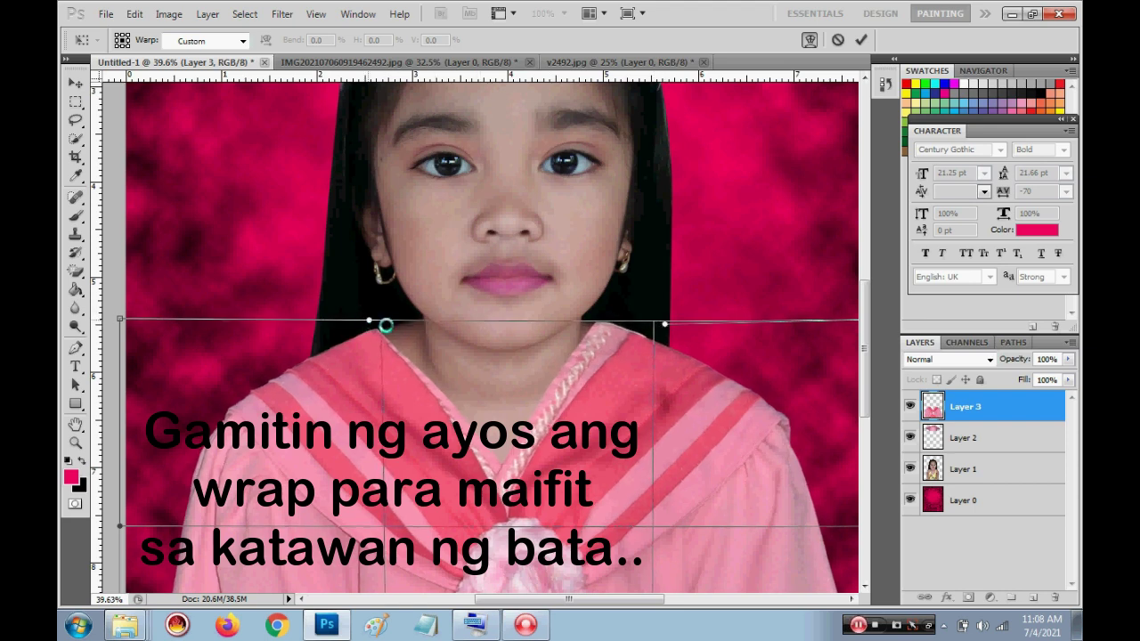
key("Return")
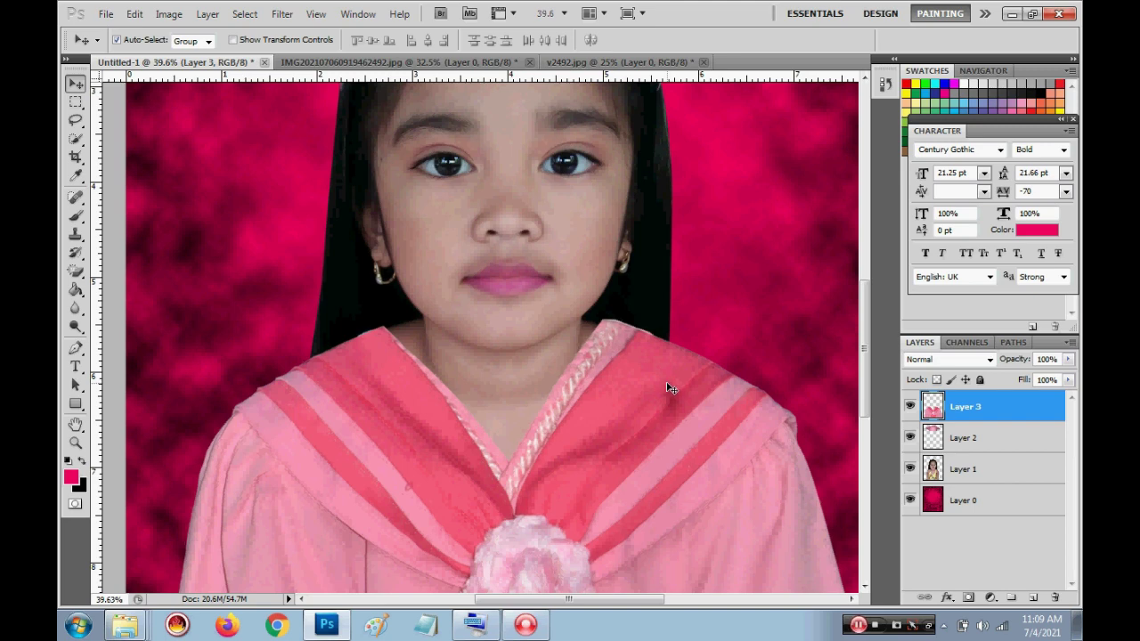
On Layer 1, clone-stamp pink toga over the dark hair beside the shoulder
scroll(626, 358, "up", 1)
scroll(626, 358, "up", 1)
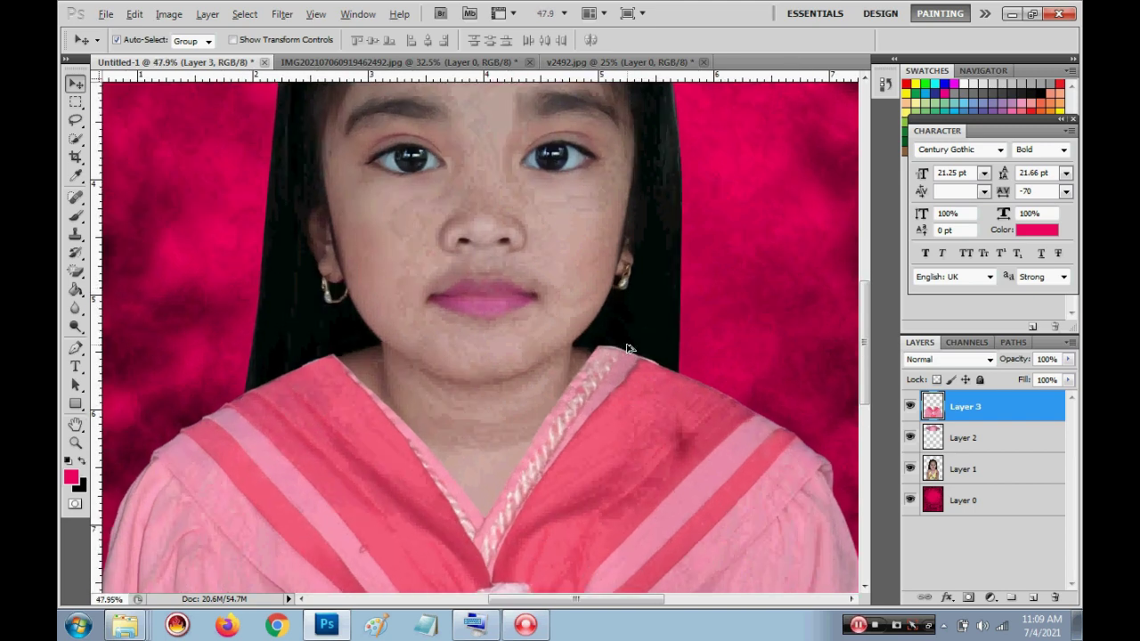
right_click(278, 312)
left_click(308, 320)
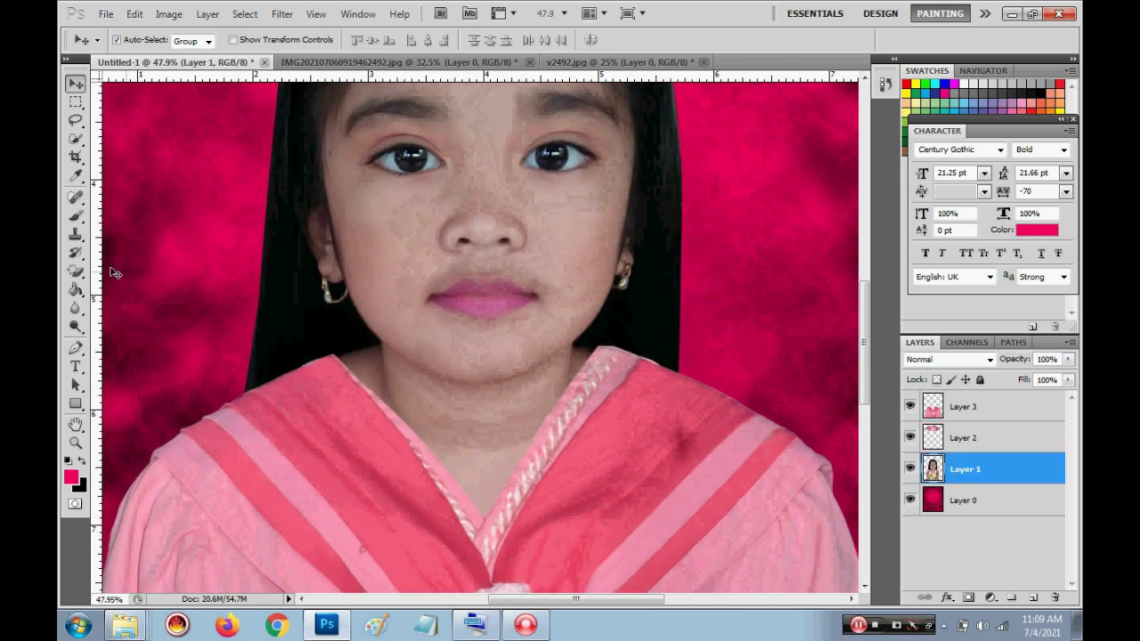
key("s")
right_click(75, 234)
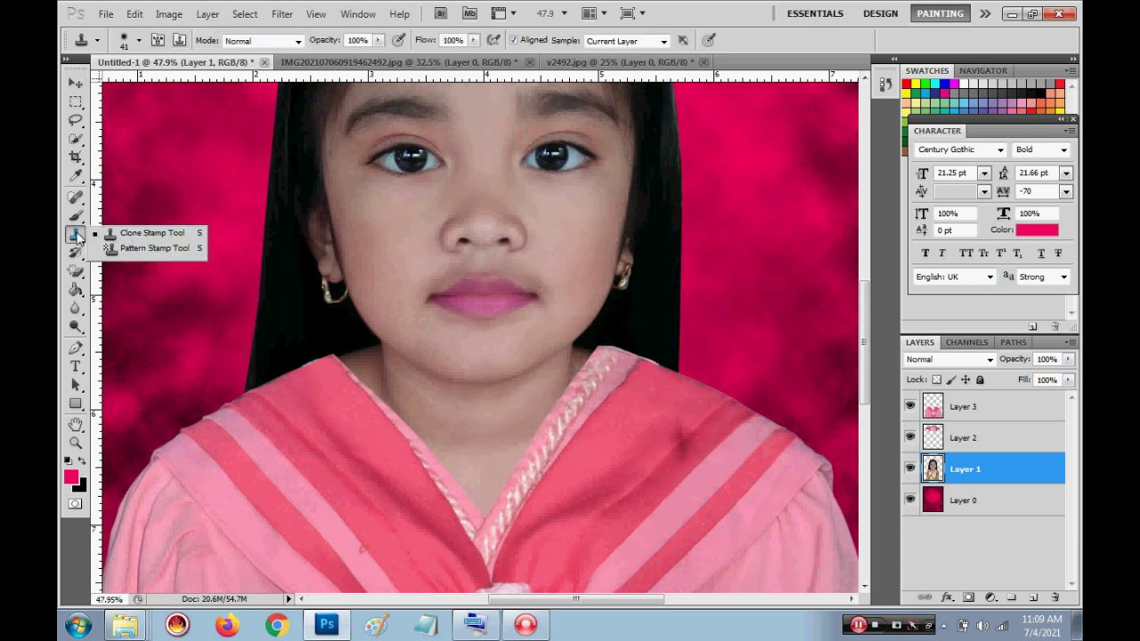
left_click(142, 235)
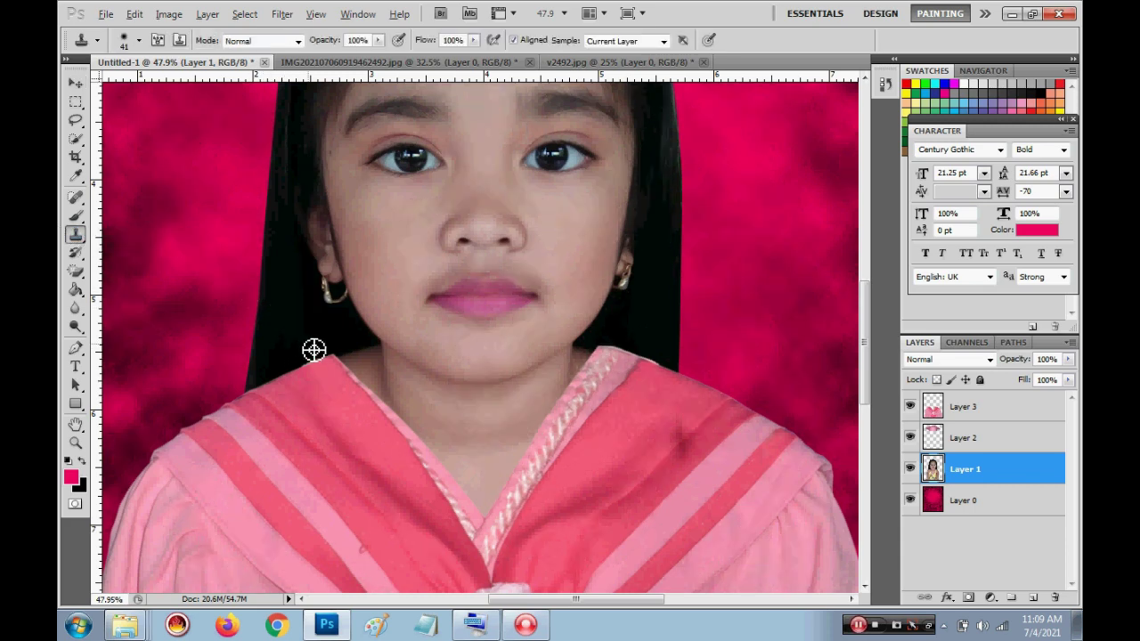
mouse_move(321, 361)
left_mouse_down()
mouse_move(295, 371)
mouse_move(338, 357)
left_mouse_up()
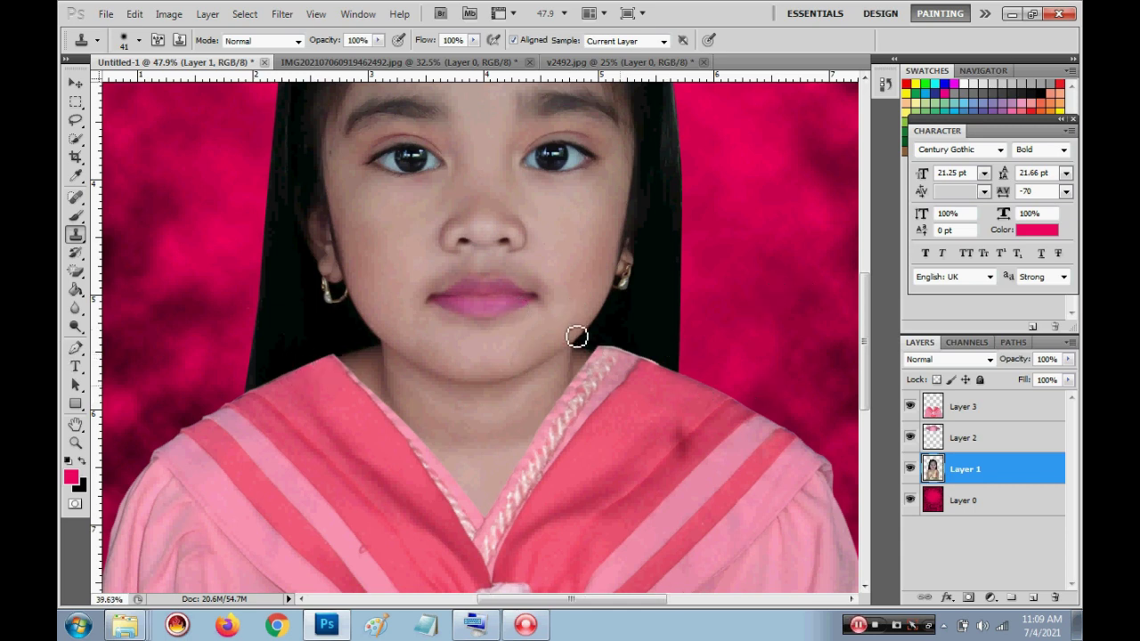
scroll(579, 337, "down", 1)
scroll(579, 337, "down", 1)
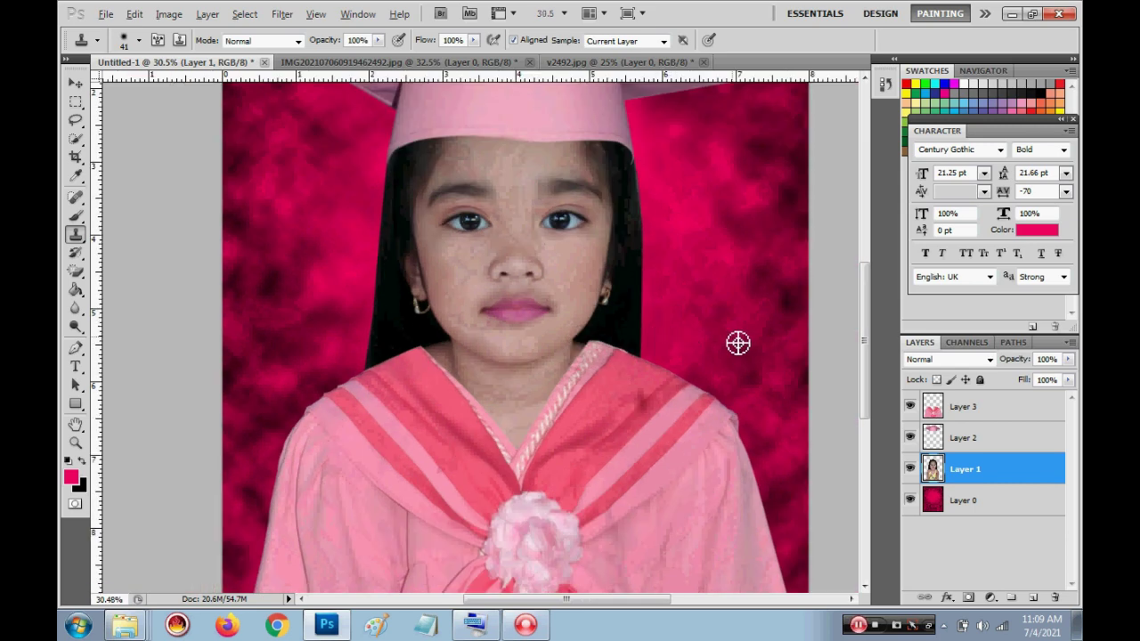
Draw a rectangle filling the gap below the neck and rasterize it
left_click(75, 82)
left_click_drag(75, 402, 138, 407)
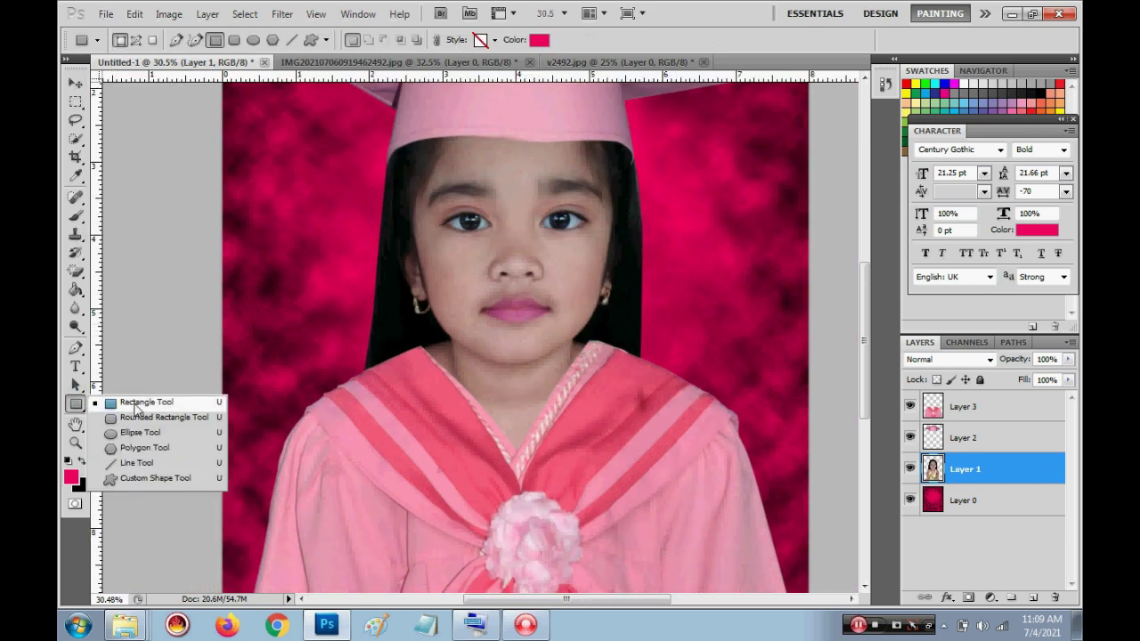
left_click(138, 406)
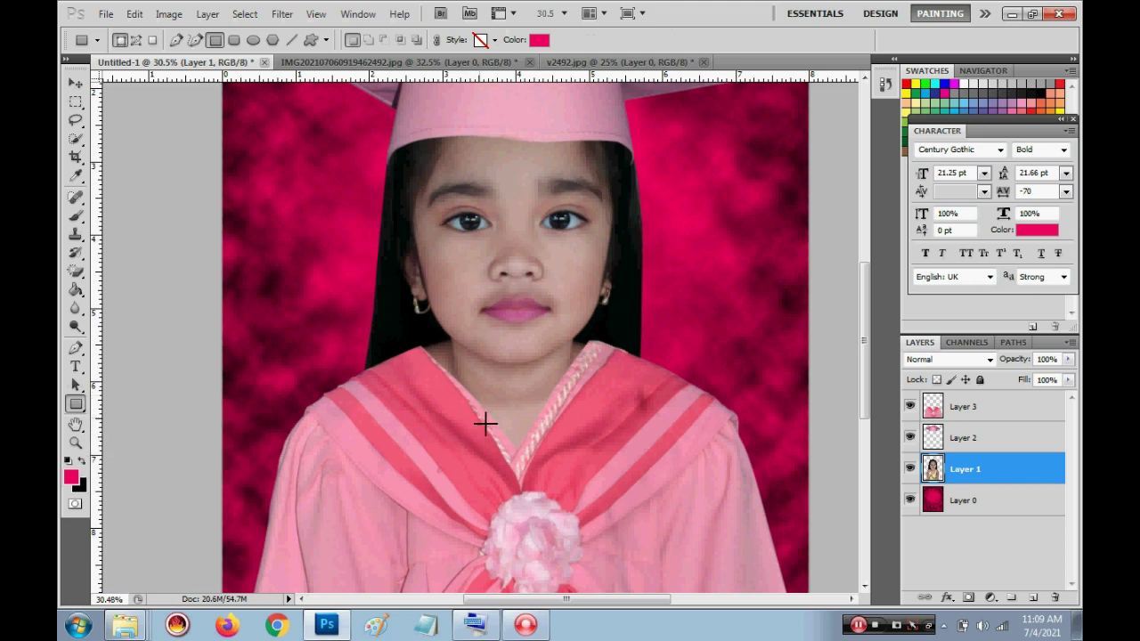
left_click_drag(559, 469, 560, 469)
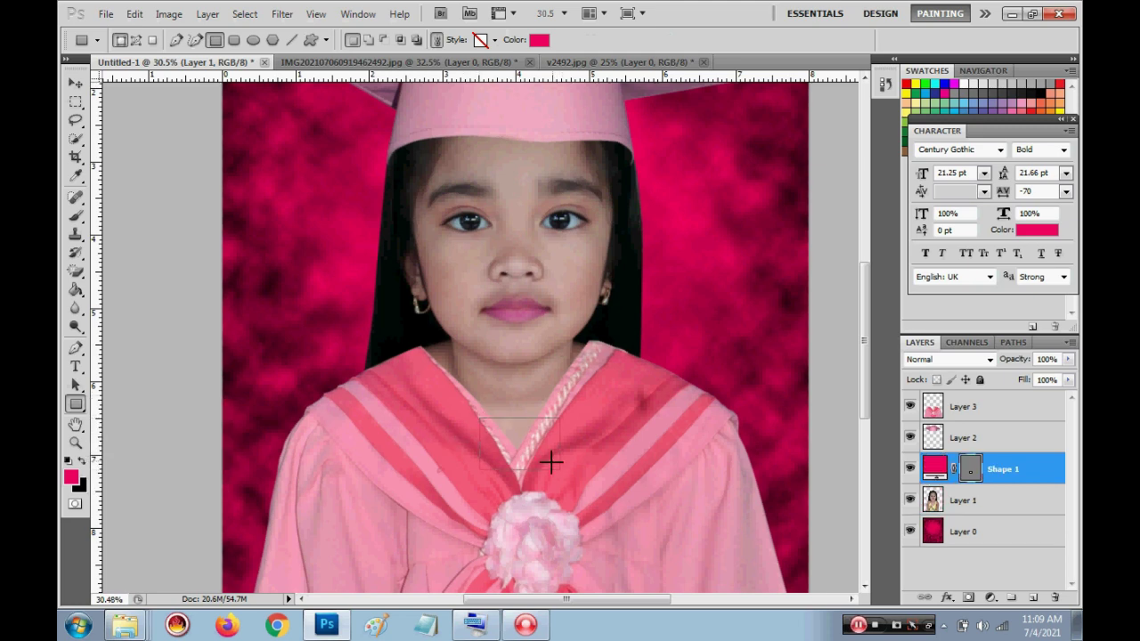
right_click(534, 448)
left_click(570, 392)
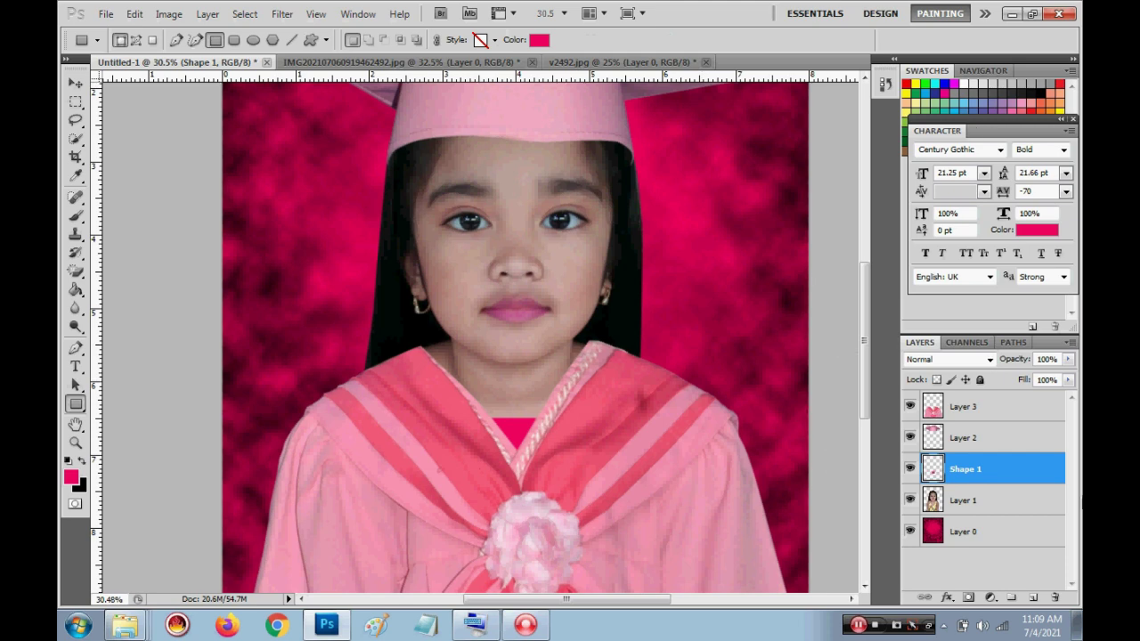
Give Shape 1 a Color Overlay in deep pink cc3366
right_click(985, 455)
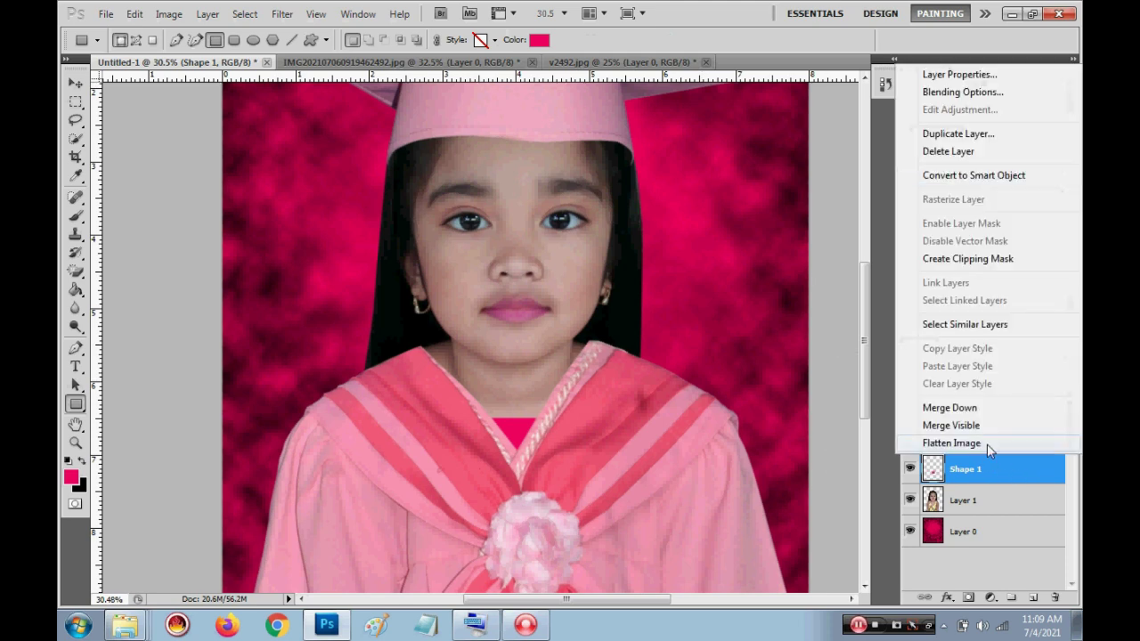
left_click(971, 99)
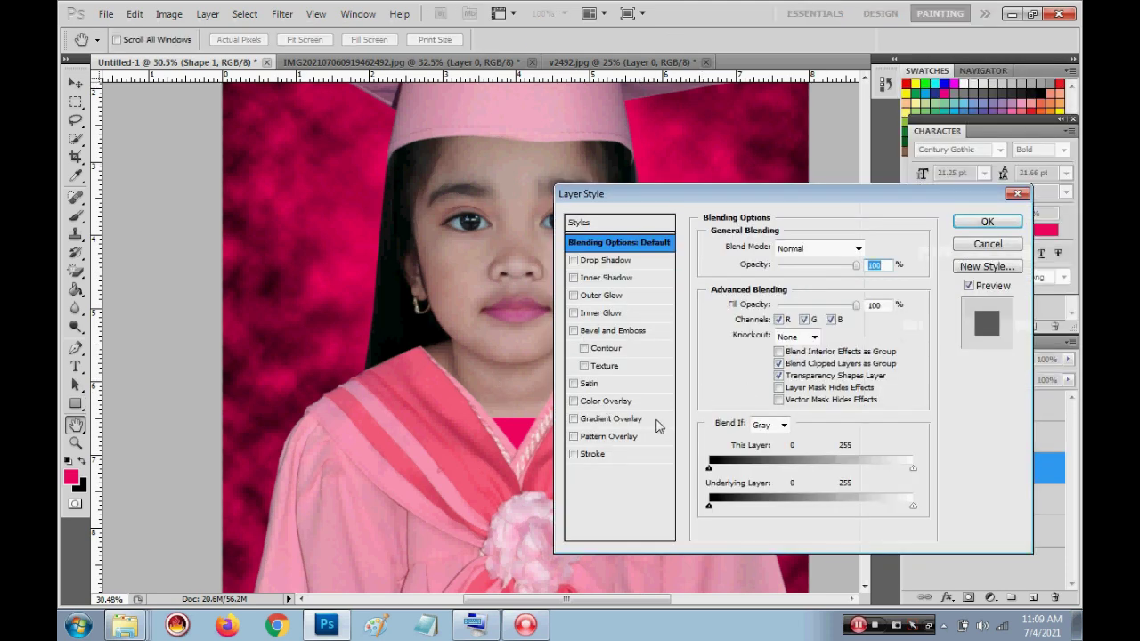
left_click(608, 402)
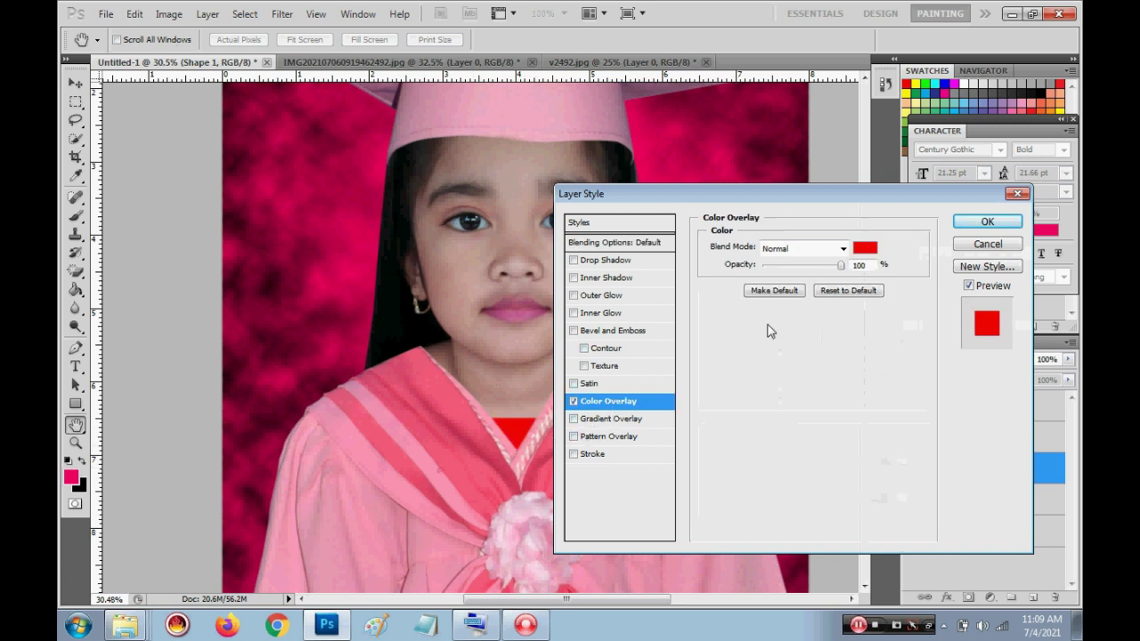
left_click(863, 249)
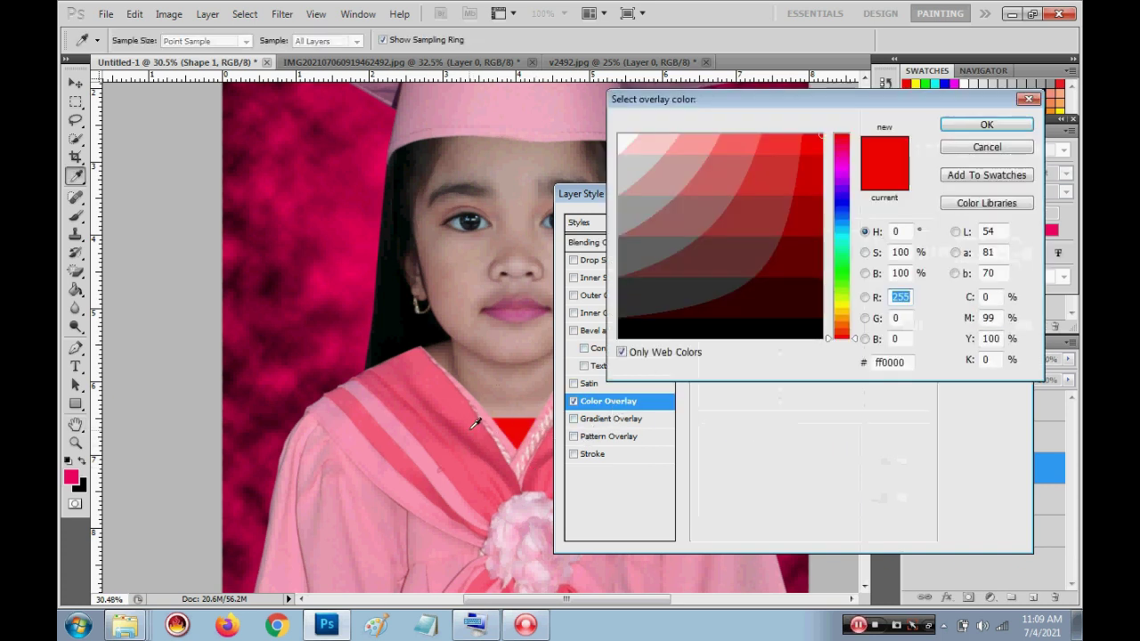
left_click(492, 420)
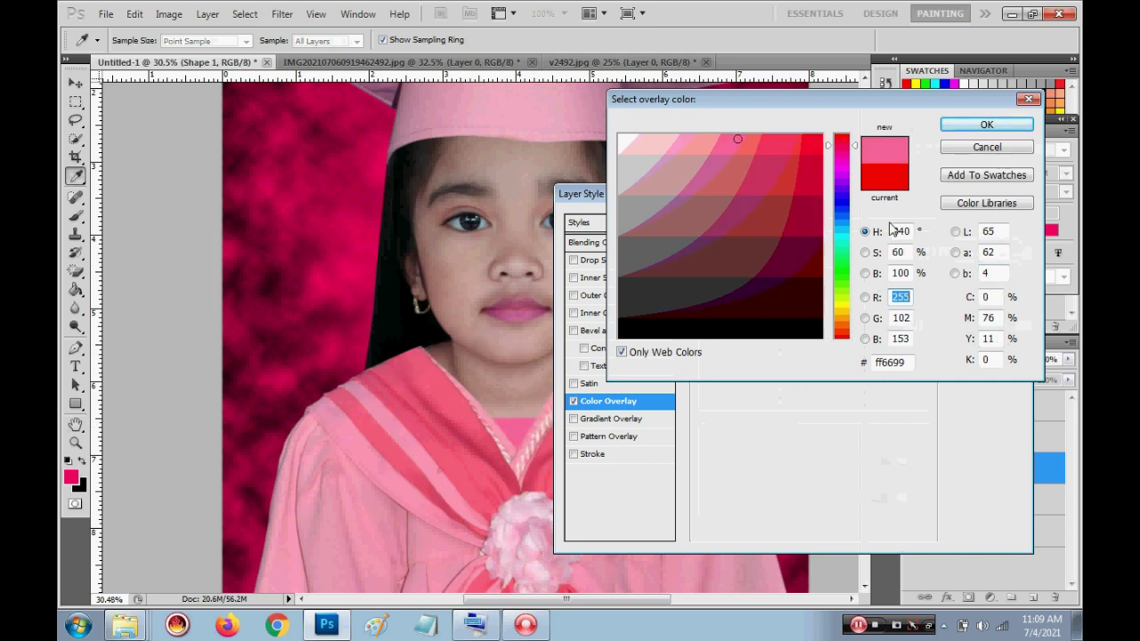
left_click(973, 126)
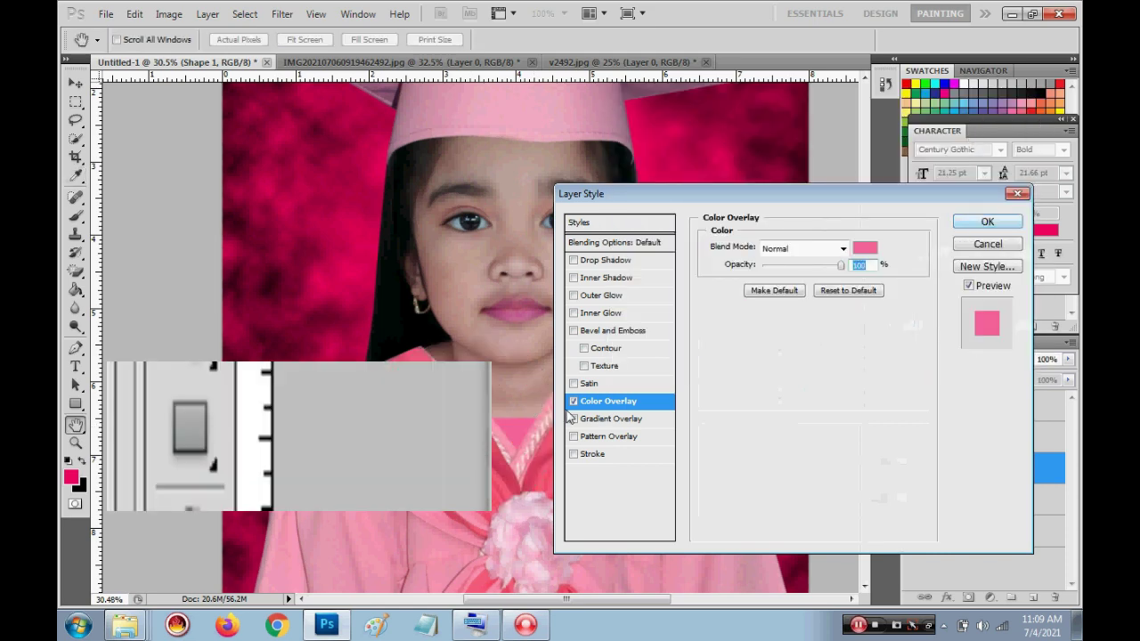
left_click(859, 250)
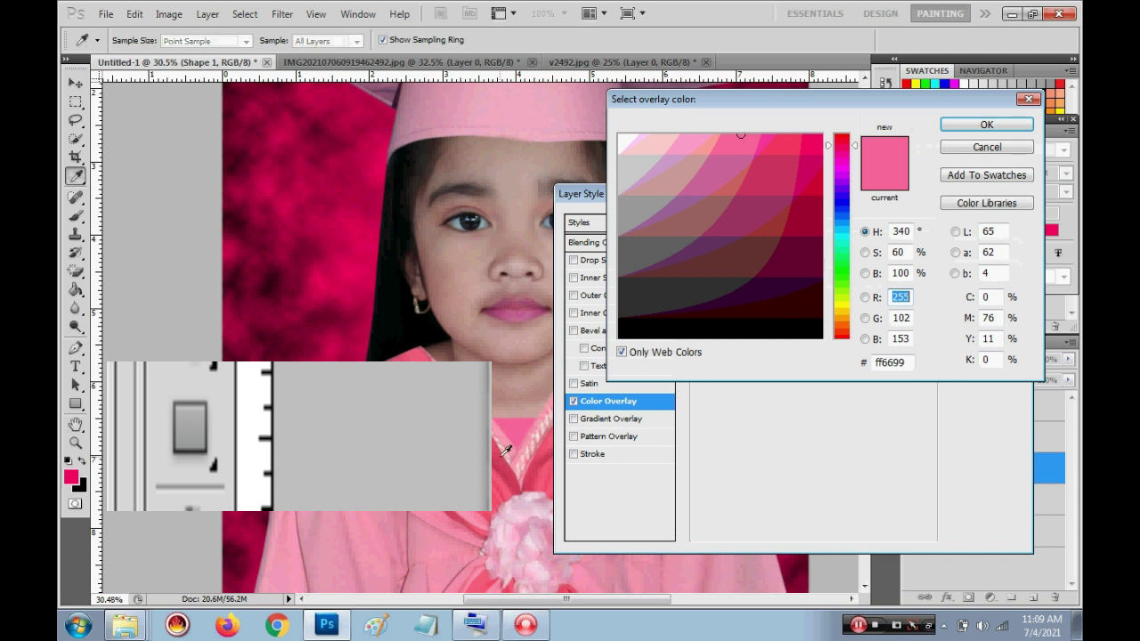
left_click(755, 162)
left_click(971, 126)
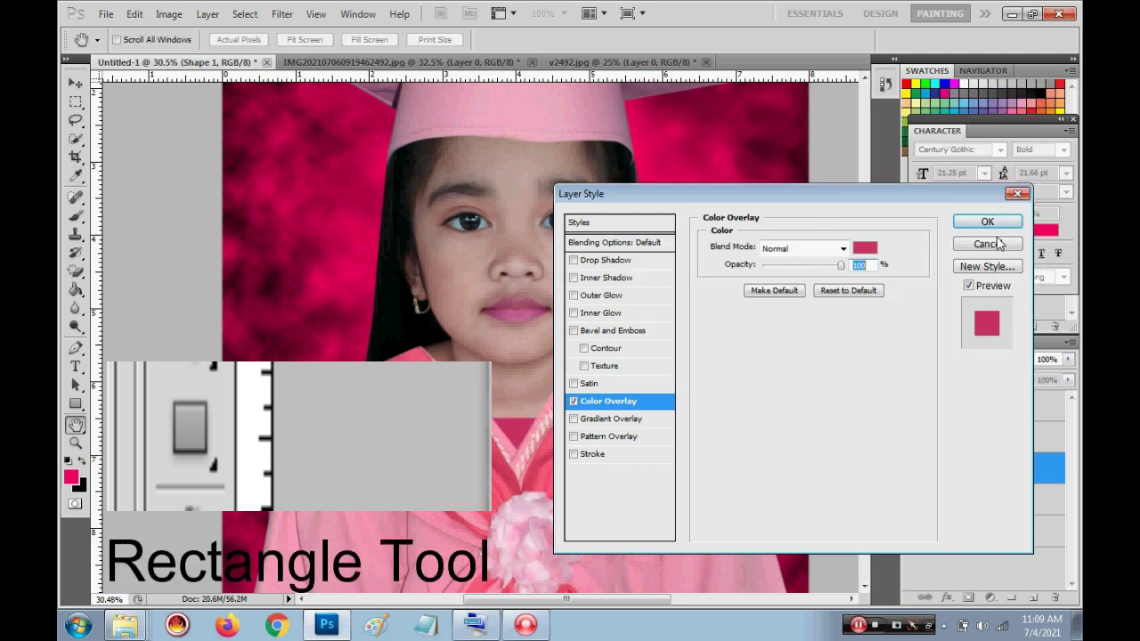
left_click(987, 221)
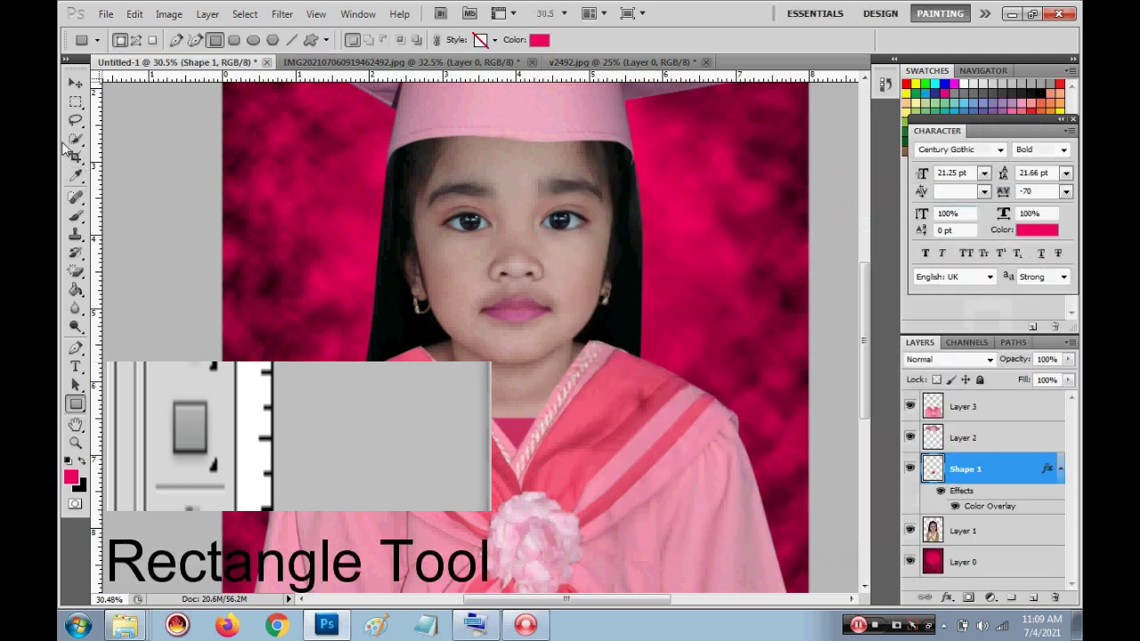
left_click(75, 84)
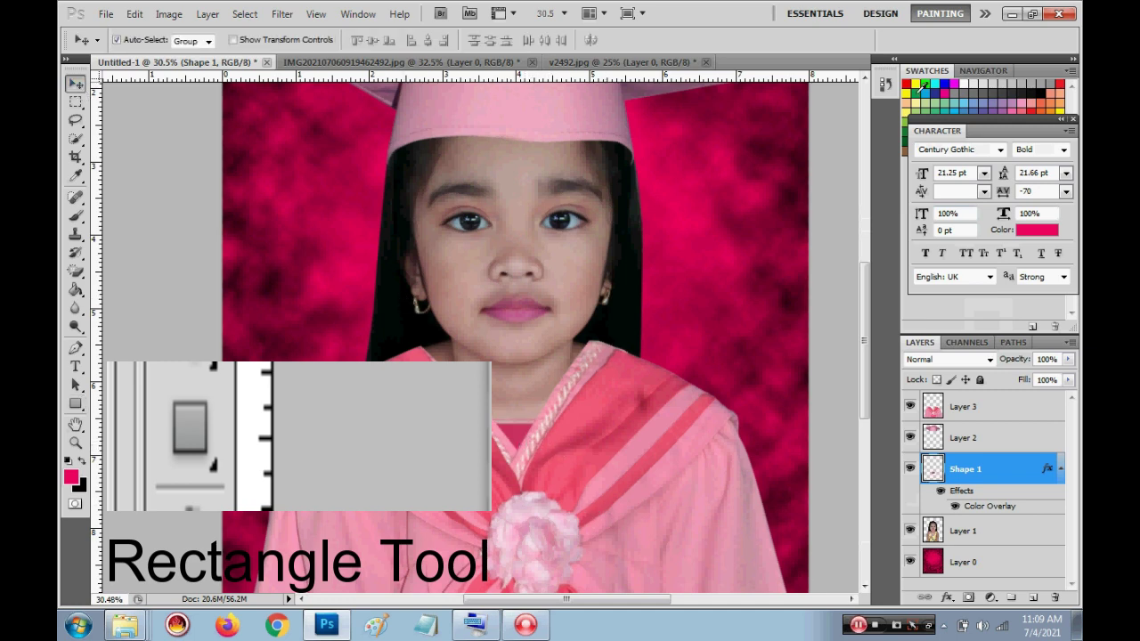
Scale Layer 1 through Layer 3 together to about 104.5% and shift them slightly right
scroll(710, 507, "up", 1)
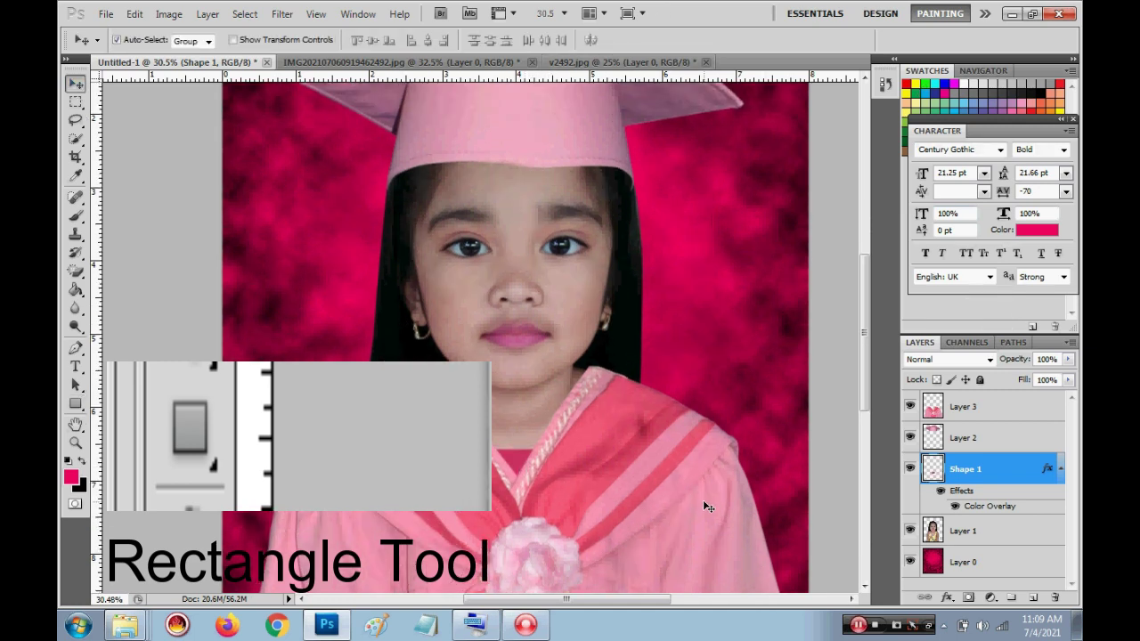
scroll(708, 507, "down", 1)
scroll(706, 490, "down", 1)
scroll(703, 469, "down", 1)
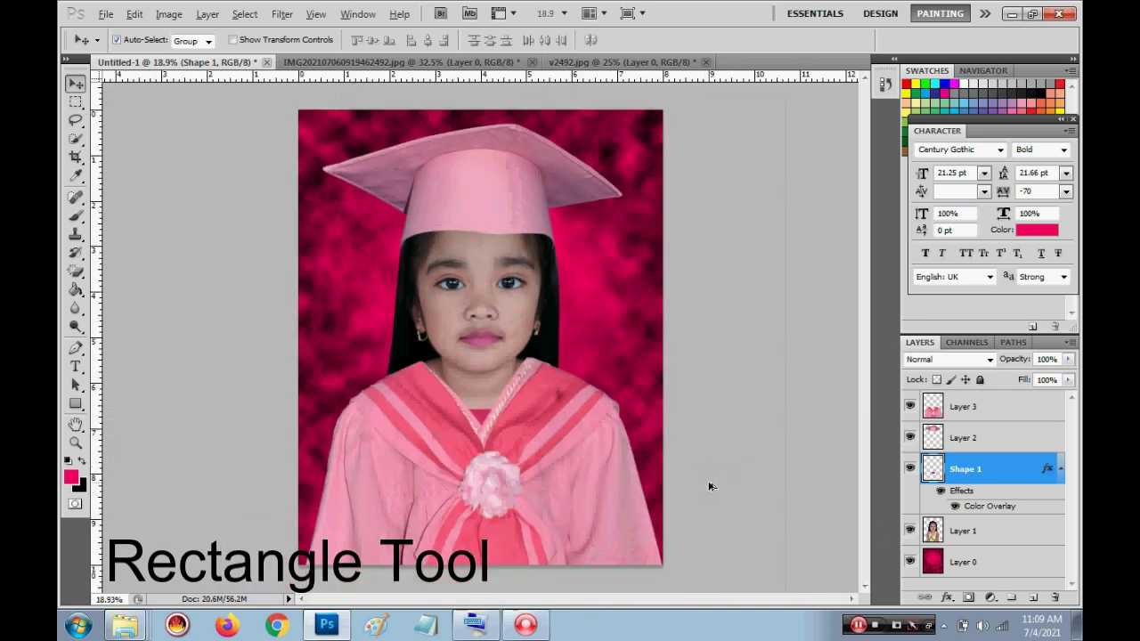
left_click(983, 533)
left_click(983, 415, "shift")
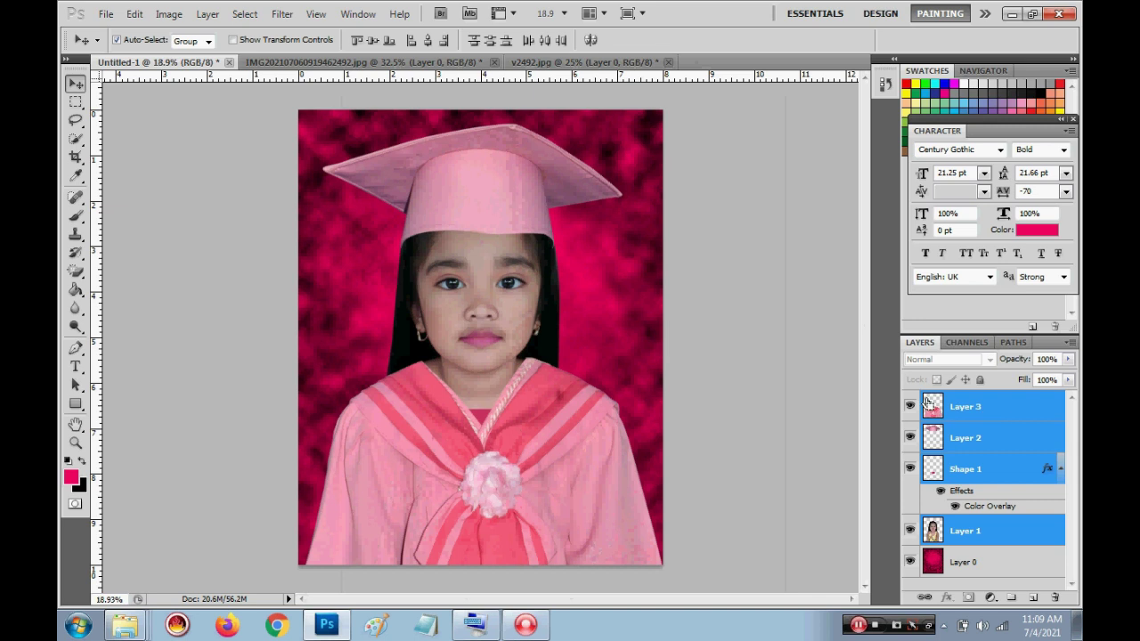
key("ctrl+t")
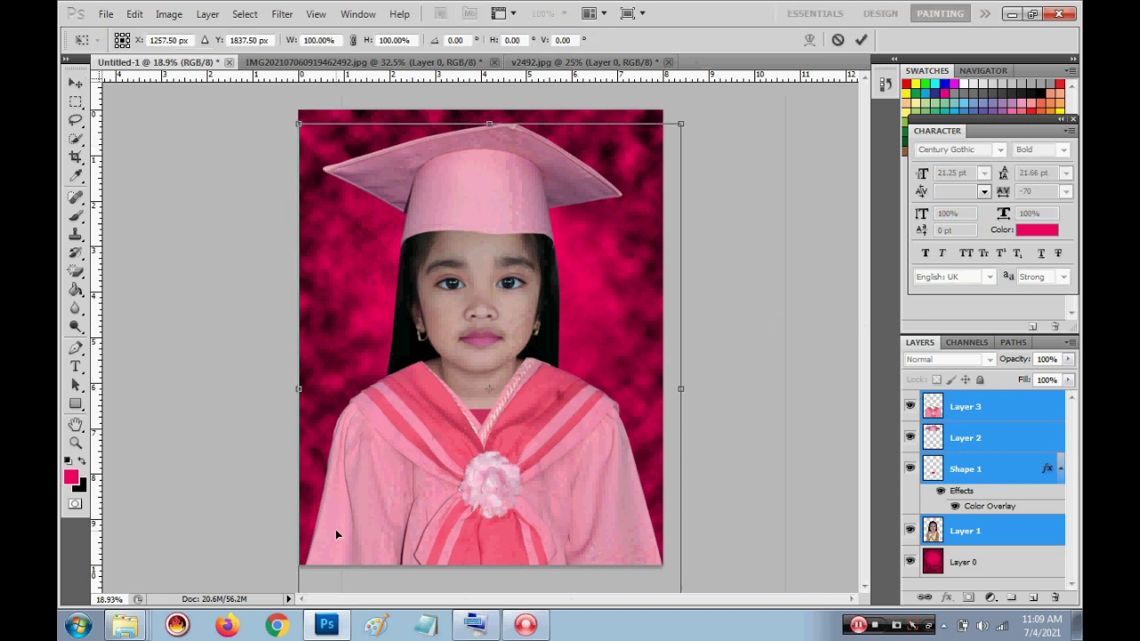
key("ctrl+minus")
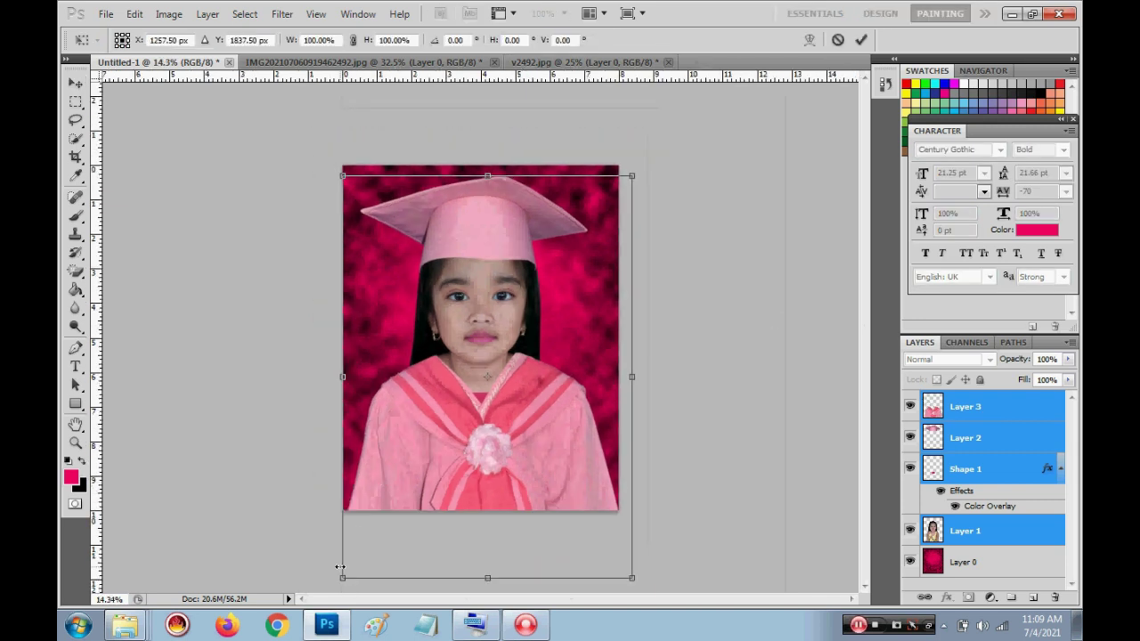
left_click_drag(344, 580, 346, 583)
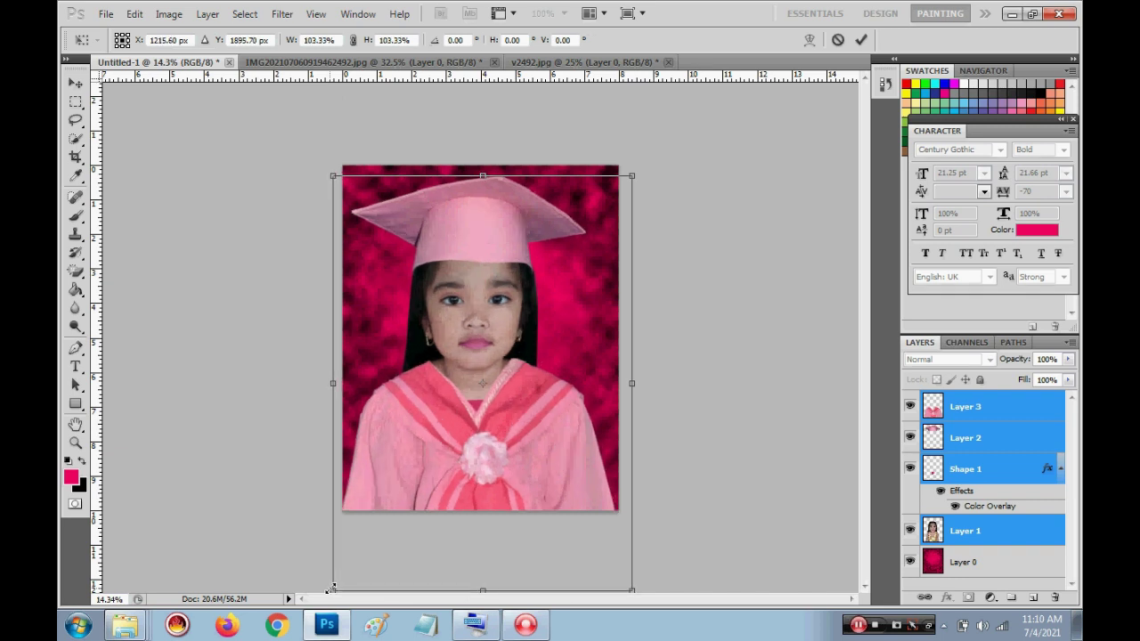
left_click_drag(526, 324, 535, 324)
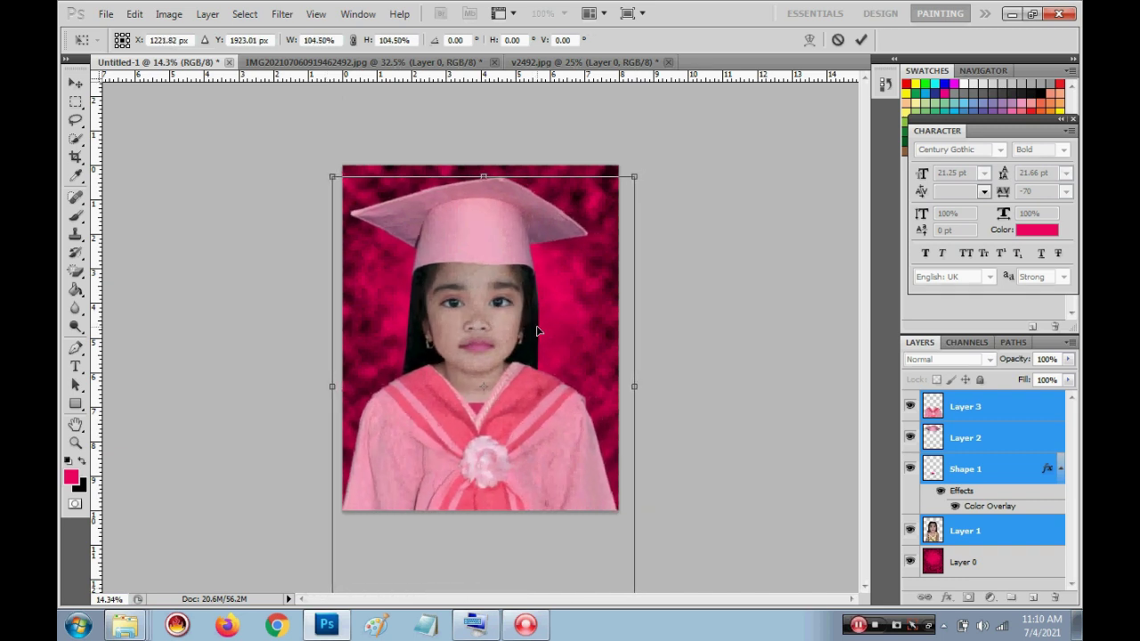
key("Return")
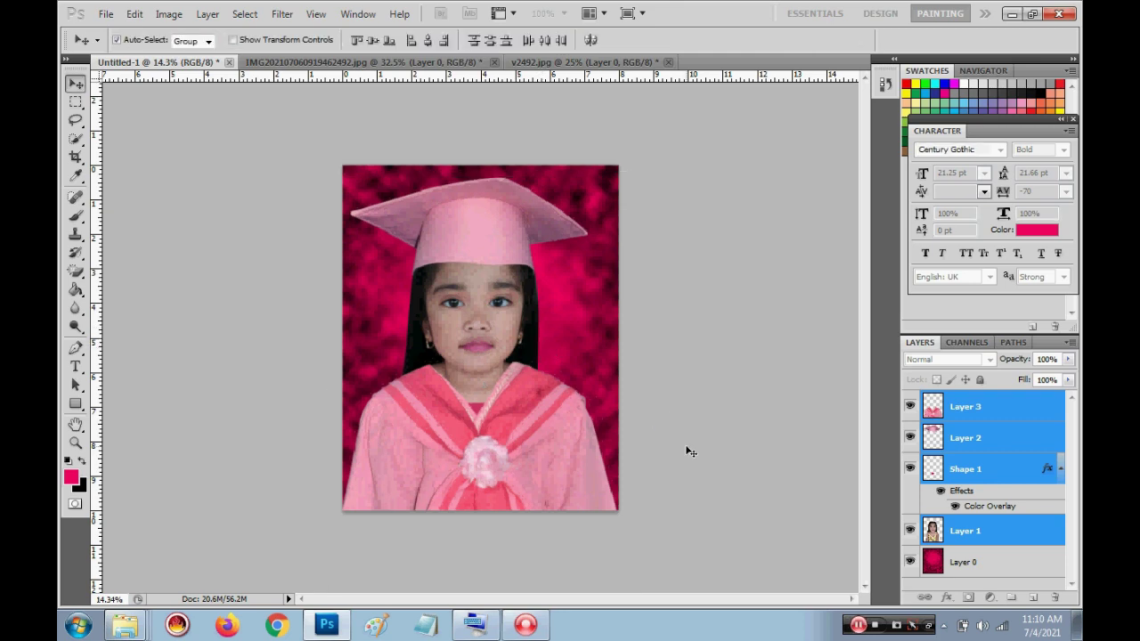
Select Layer 3, the pink robe overlay, and nudge it up, right and down a pixel each
scroll(686, 450, "up", 2)
scroll(686, 450, "up", 1)
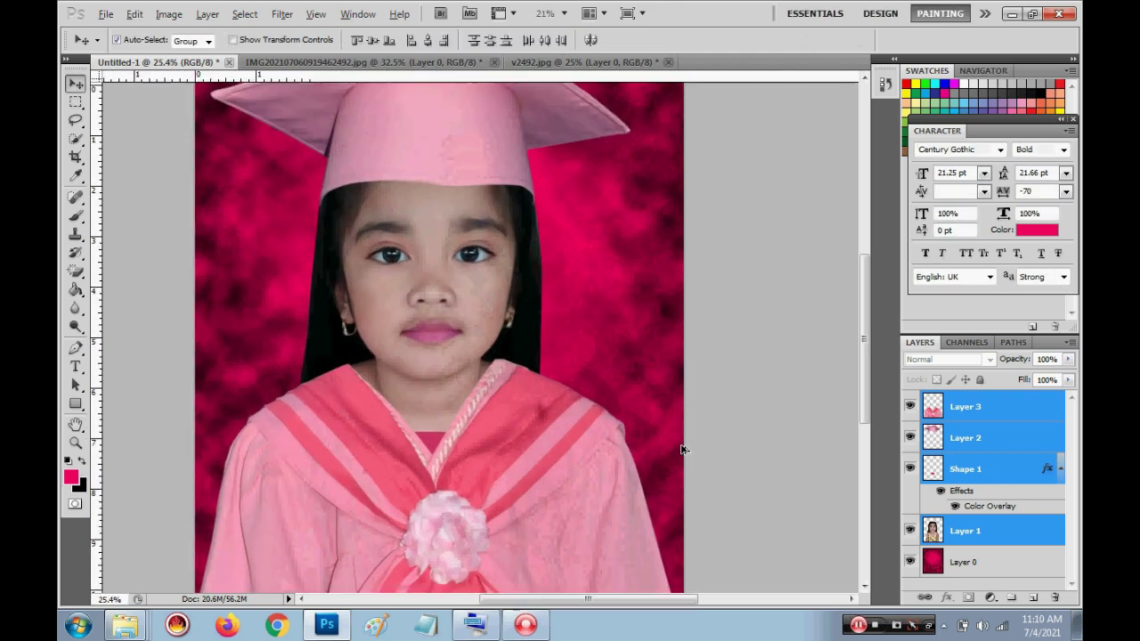
scroll(684, 450, "up", 1)
scroll(682, 450, "up", 1)
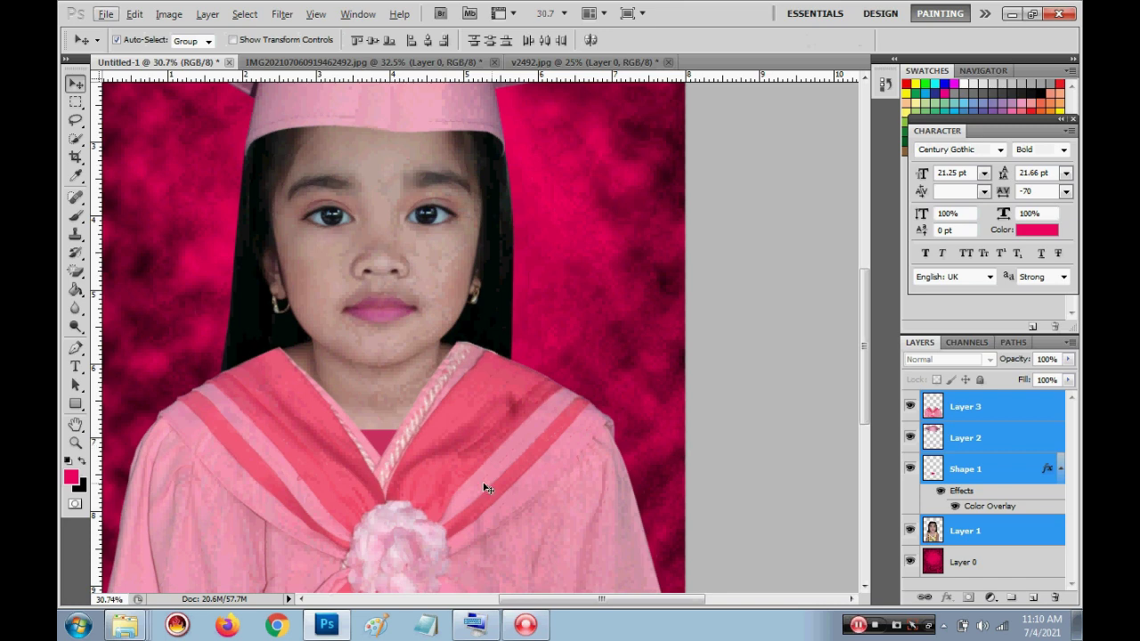
right_click(301, 430)
left_click(330, 436)
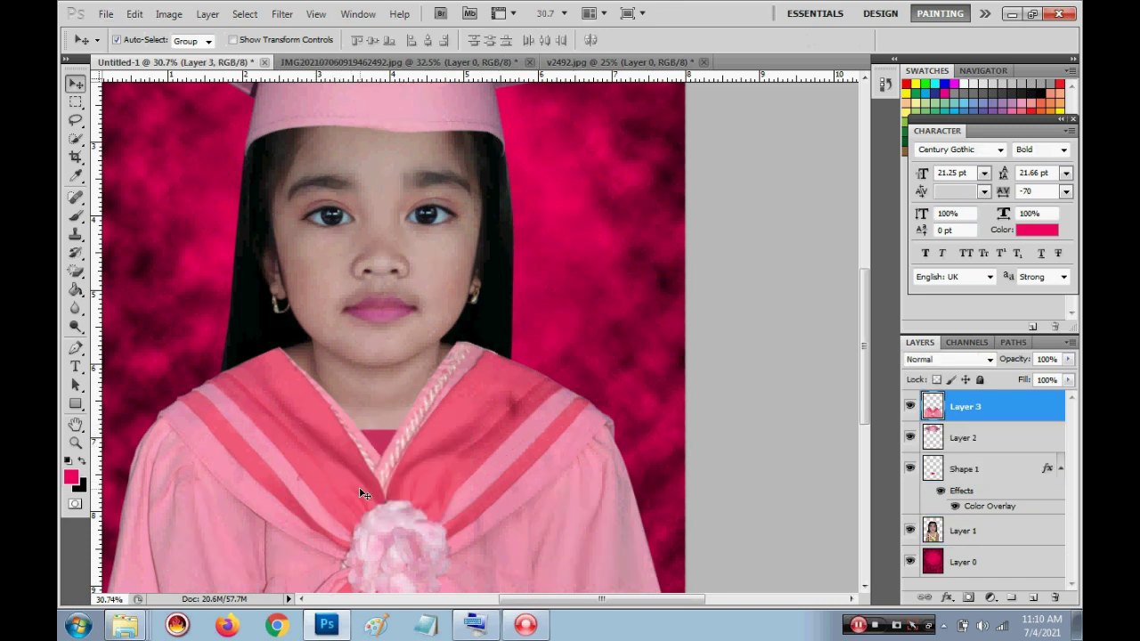
key("Up")
key("Right")
key("Down")
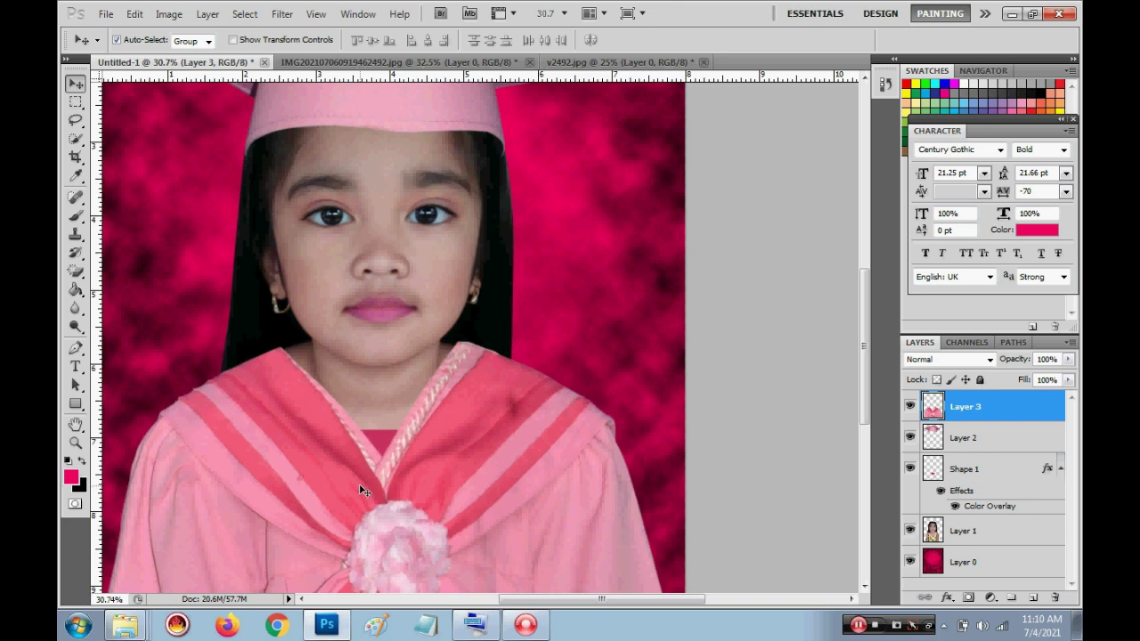
Fit the photo on screen, then zoom in and out to check the robe around the collar
key("ctrl+0")
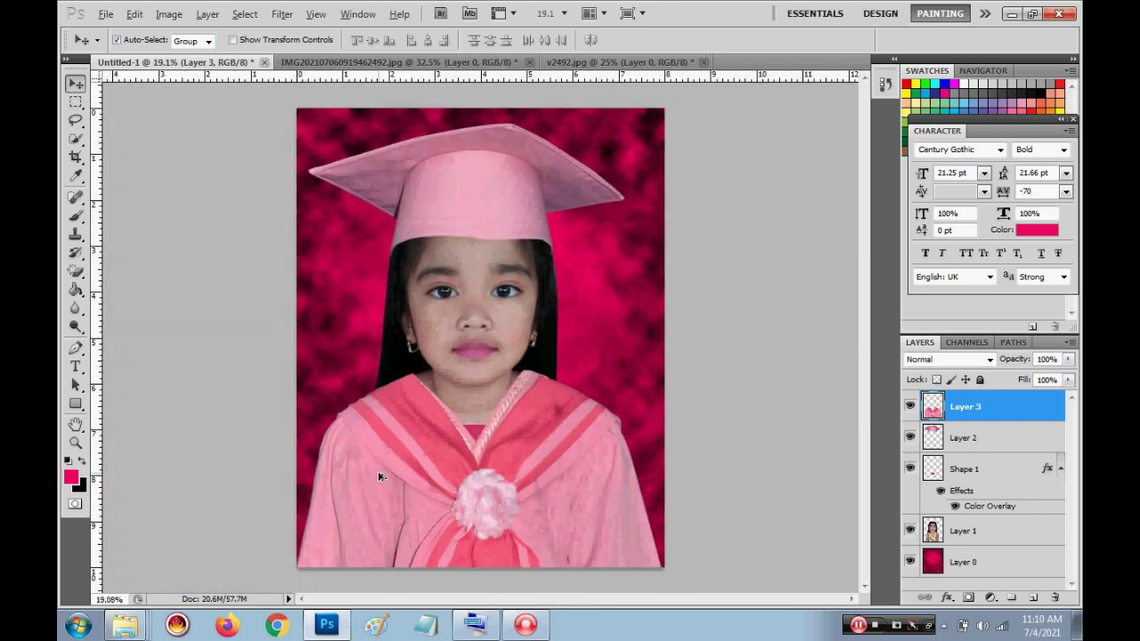
scroll(379, 476, "up", 2)
scroll(377, 472, "up", 2)
scroll(535, 428, "down", 2)
scroll(686, 414, "up", 3)
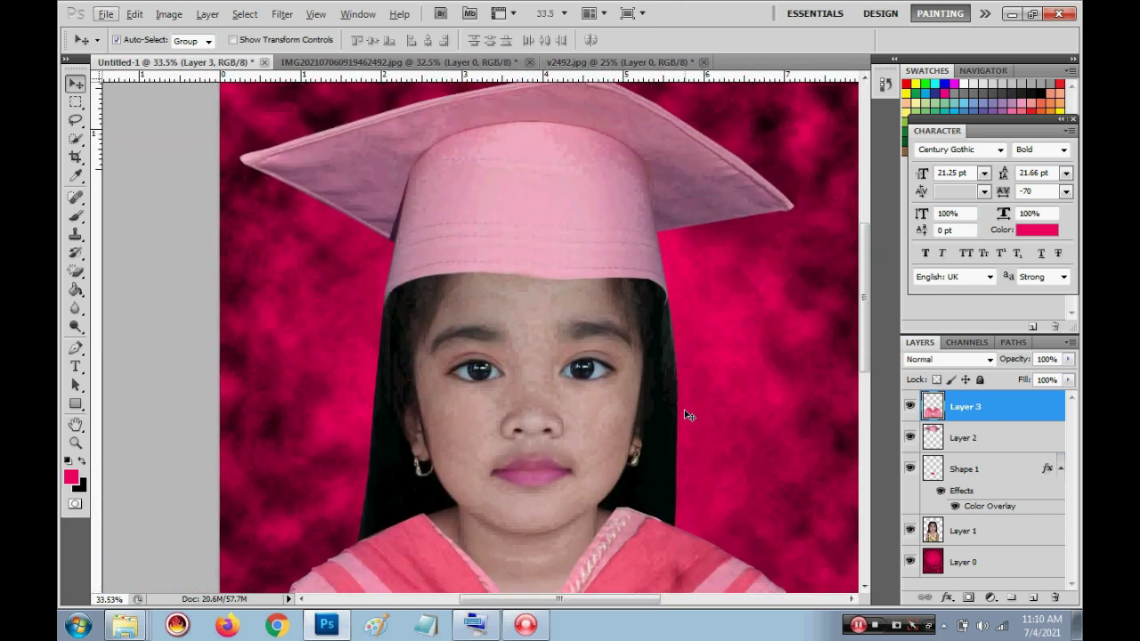
scroll(686, 414, "up", 2)
scroll(684, 410, "up", 1)
scroll(682, 406, "up", 2)
scroll(682, 403, "up", 2)
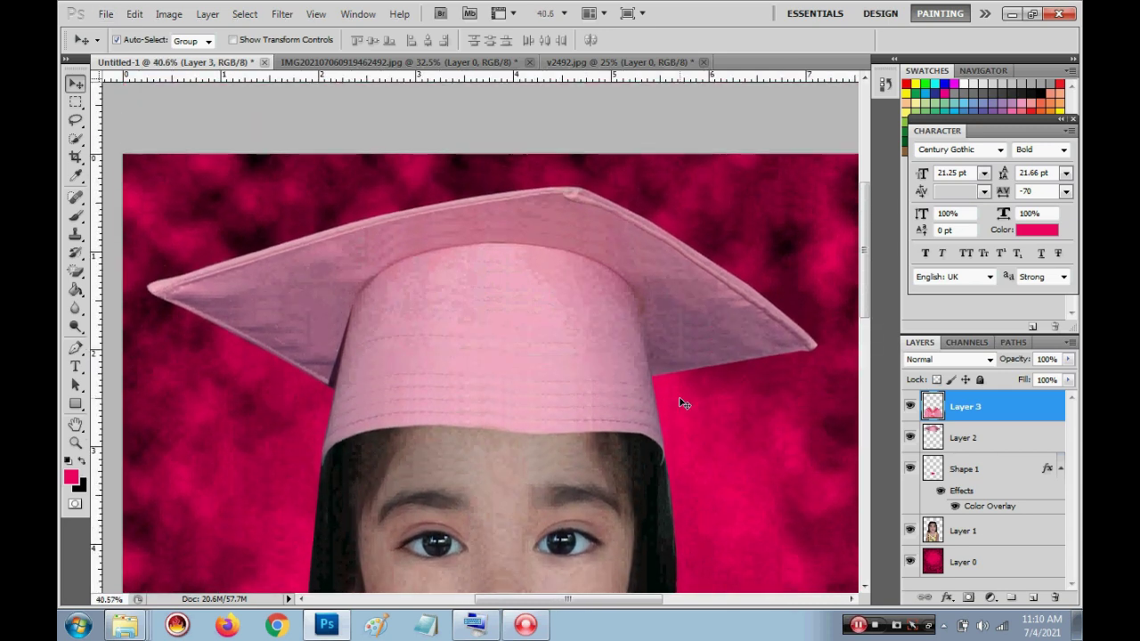
scroll(679, 403, "down", 2)
scroll(679, 402, "down", 2)
scroll(679, 402, "down", 2)
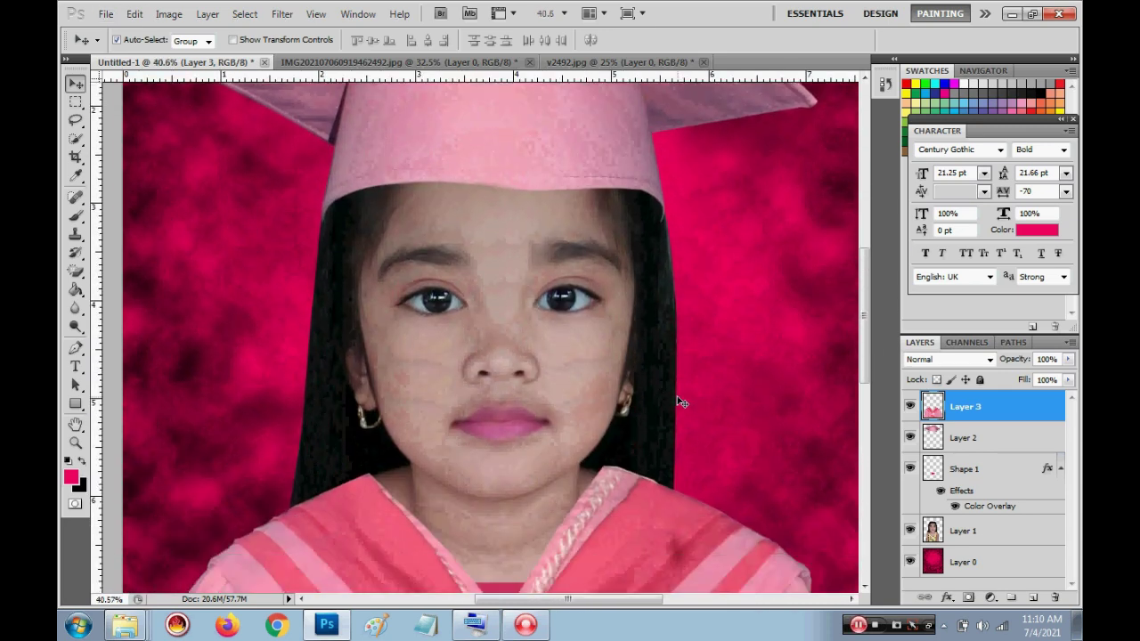
scroll(679, 402, "down", 2)
scroll(679, 403, "down", 2)
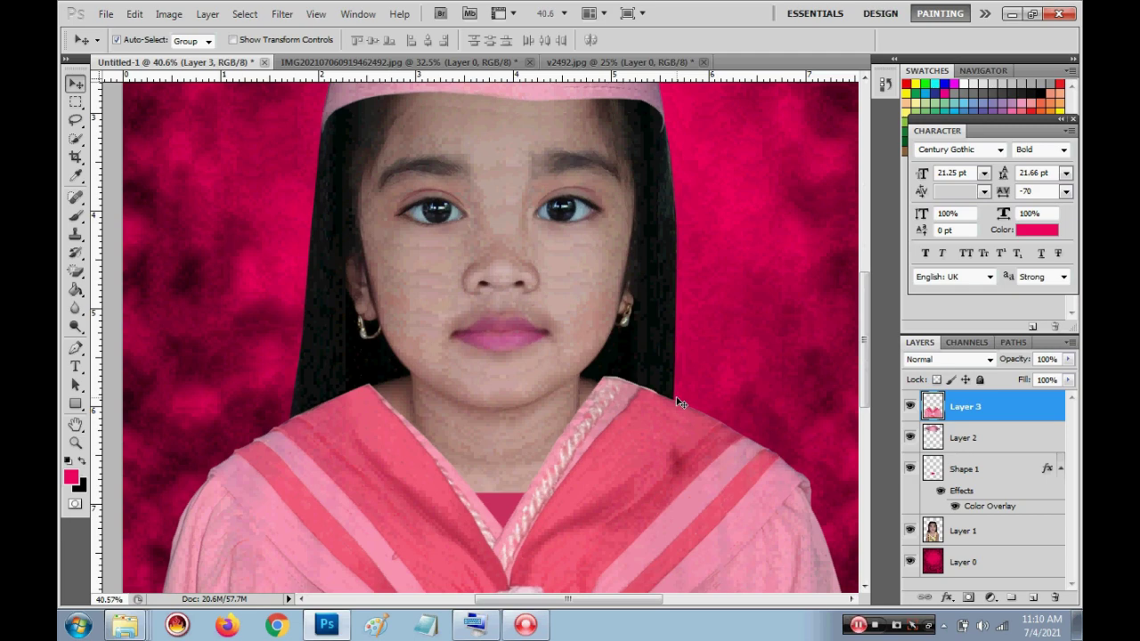
scroll(678, 403, "down", 2)
scroll(678, 401, "down", 2)
scroll(678, 401, "down", 2)
scroll(682, 418, "down", 3)
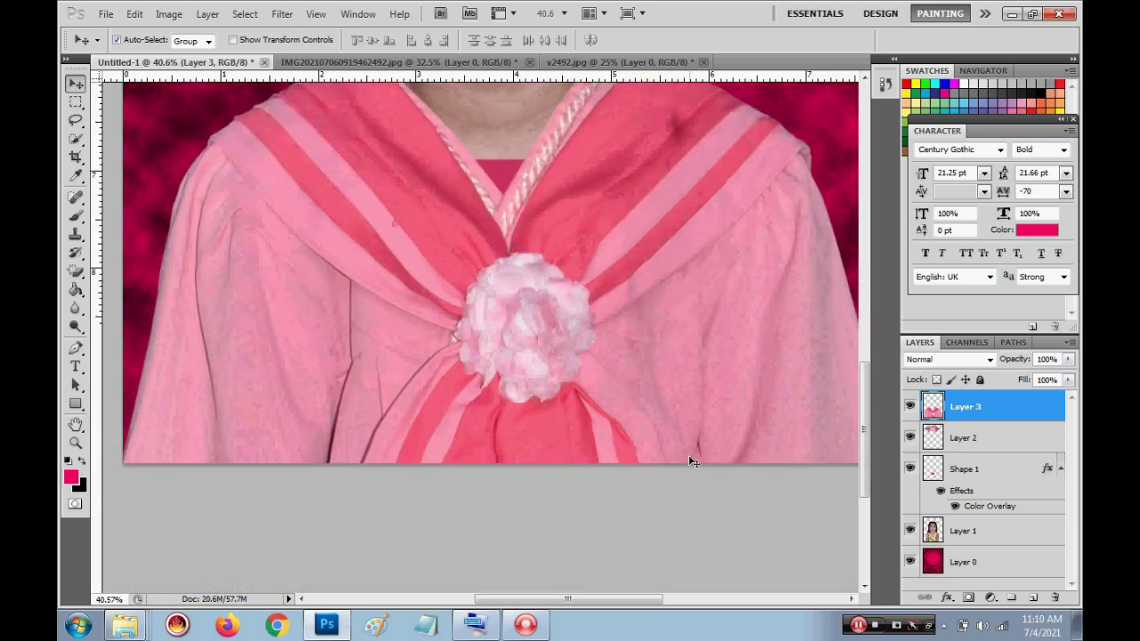
scroll(688, 461, "down", 3)
scroll(688, 461, "down", 2)
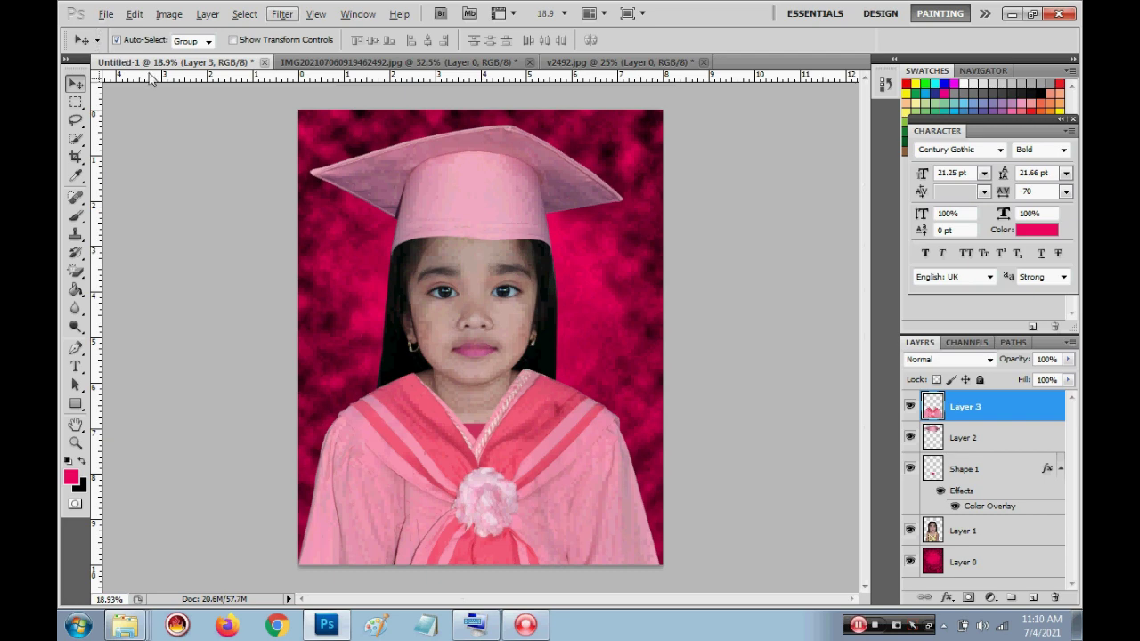
Save the portrait to the Desktop as JPEG 'v36g 3' at Maximum quality 12
left_click(106, 14)
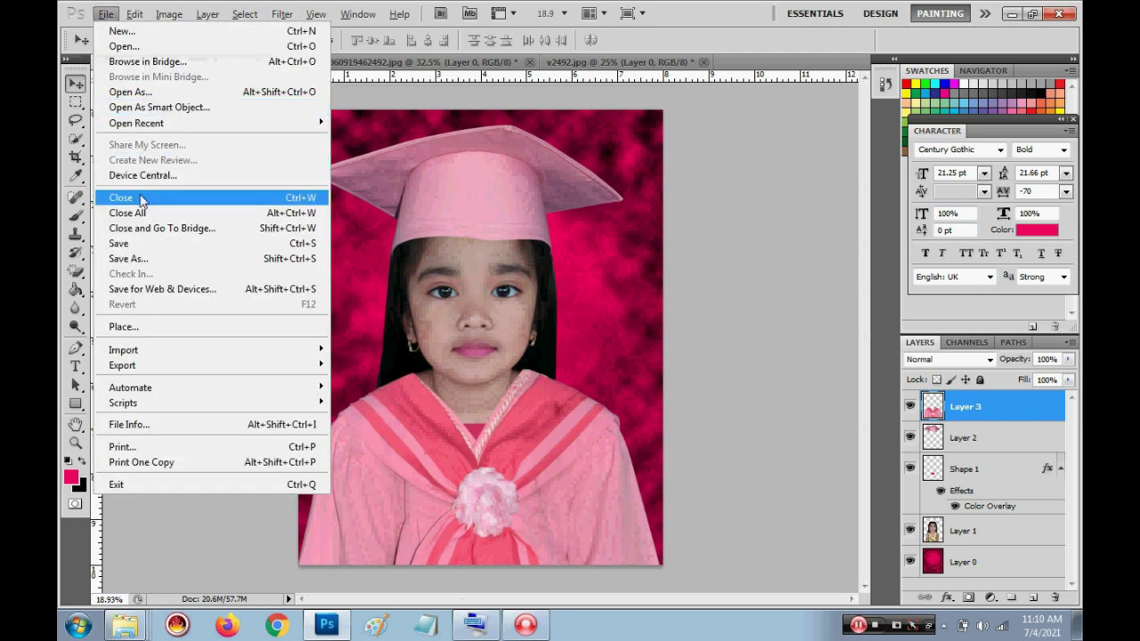
left_click(134, 259)
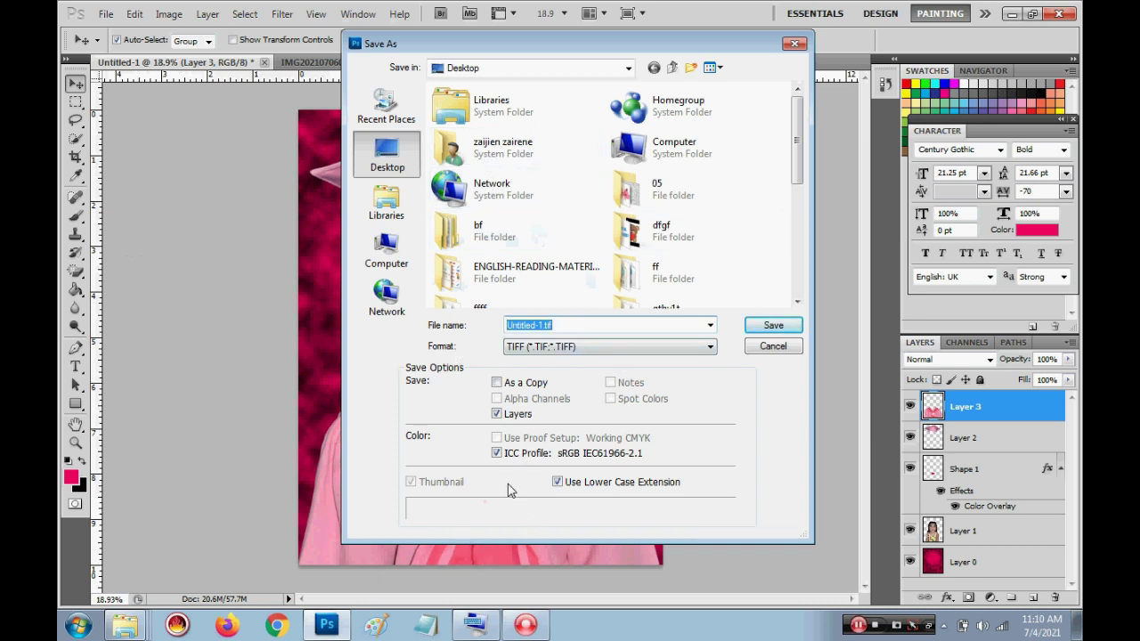
type("v36g 3")
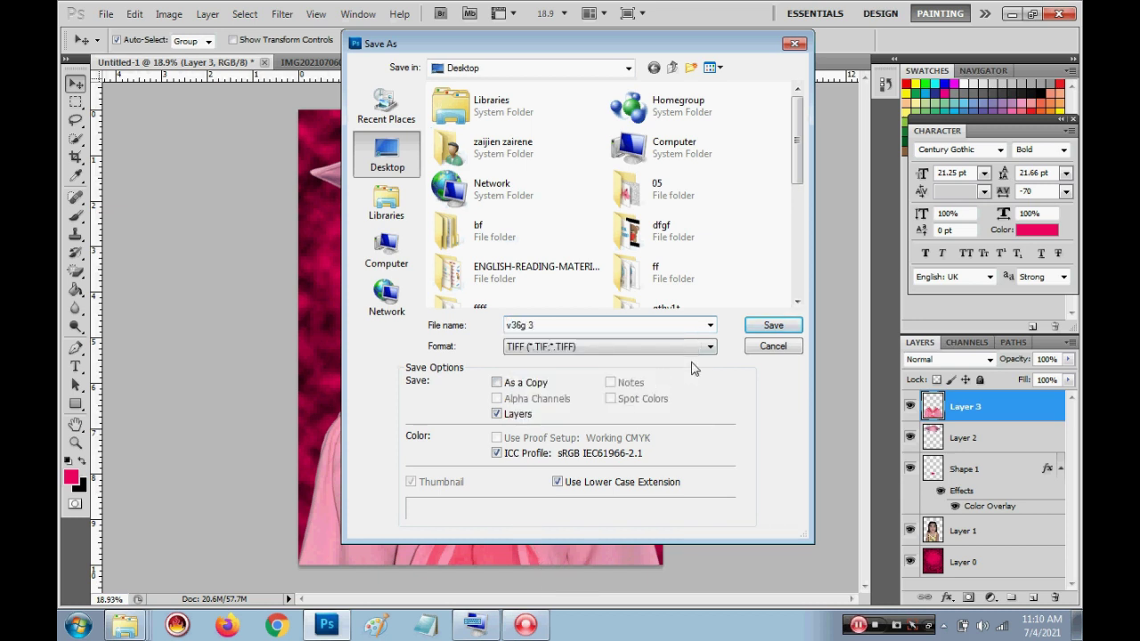
left_click(646, 349)
scroll(646, 357, "up", 3)
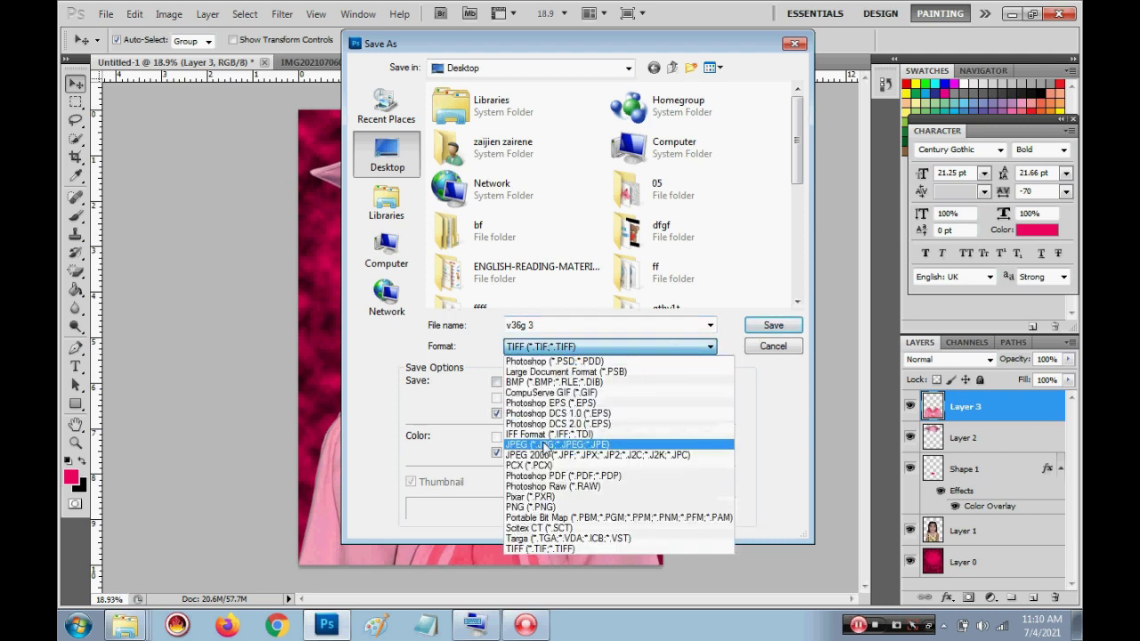
left_click(539, 448)
key("Return")
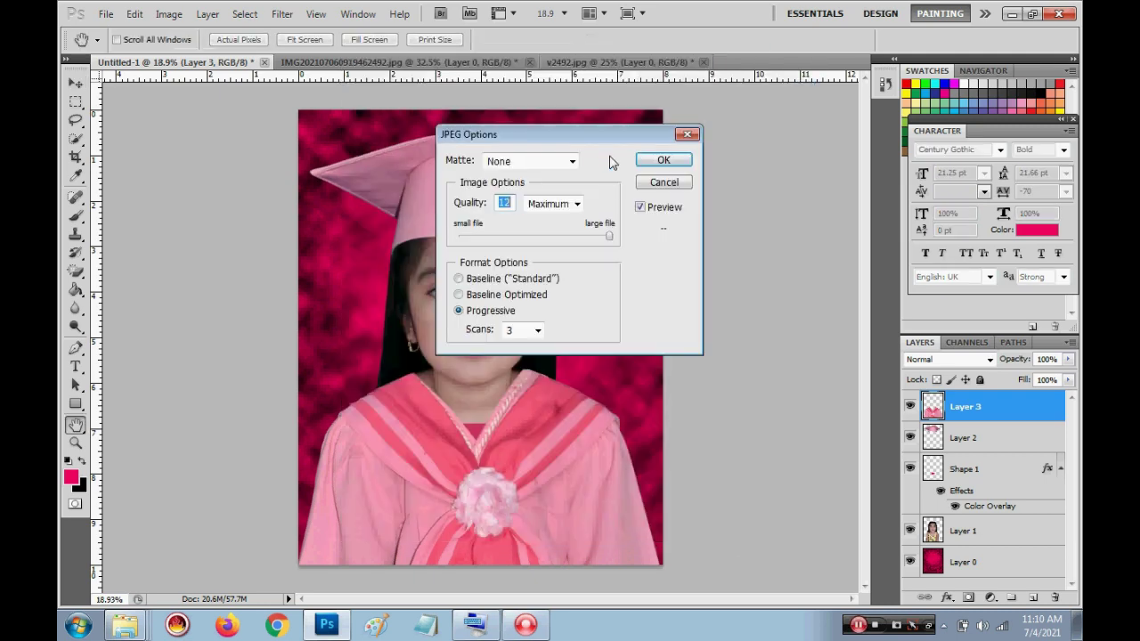
left_click(661, 159)
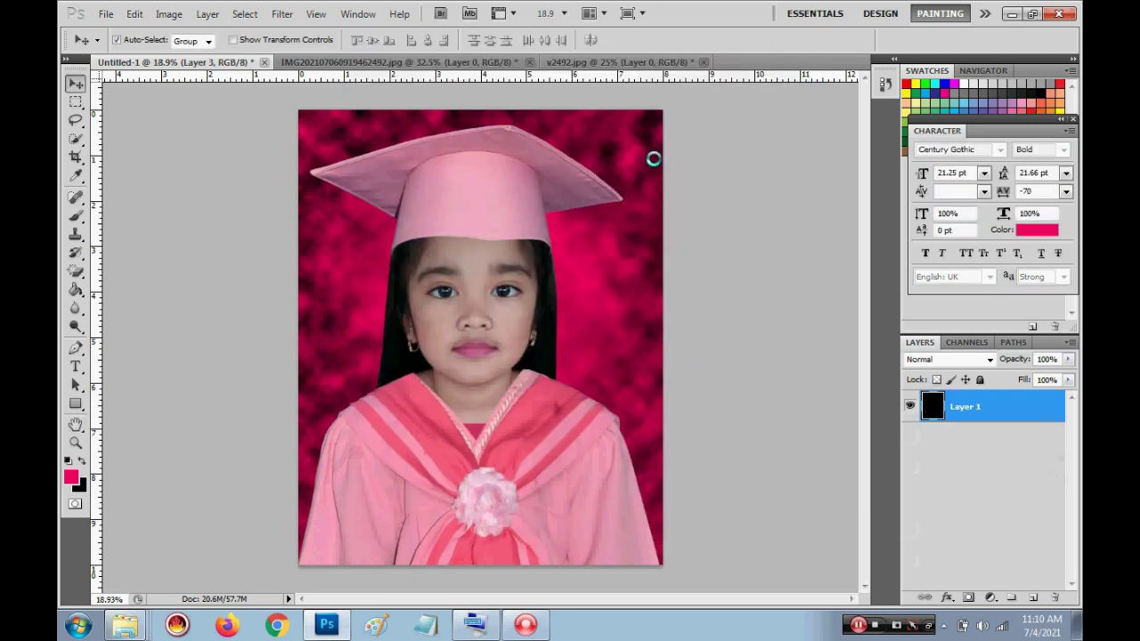